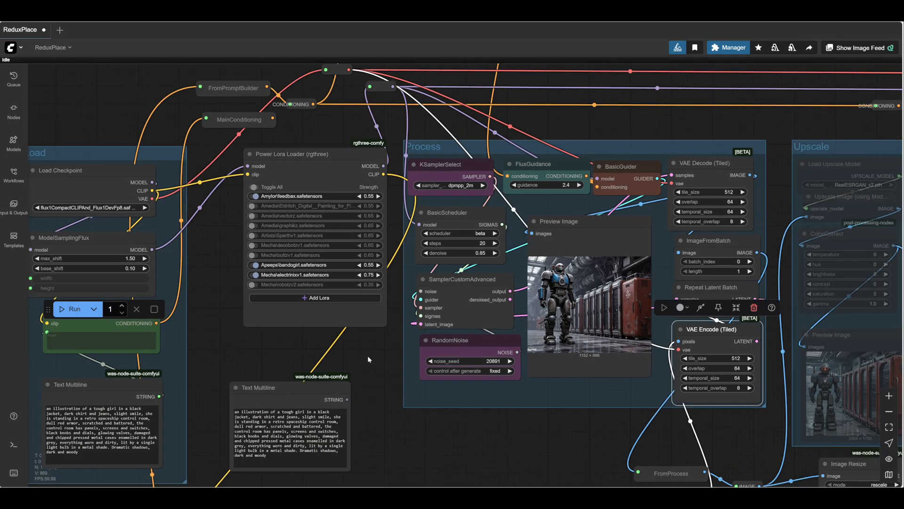
scroll(369, 359, down, 1)
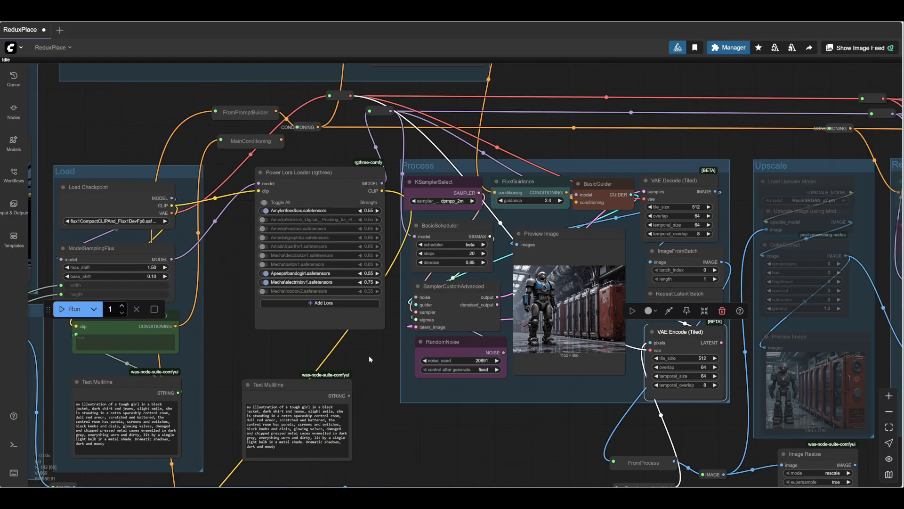
- Deactivate all nodes in the Process group
drag(368, 359, 418, 361)
mouse_move(171, 115)
mouse_down()
mouse_move(292, 222)
mouse_move(200, 246)
mouse_move(161, 194)
mouse_move(169, 108)
mouse_up()
drag(508, 452, 473, 441)
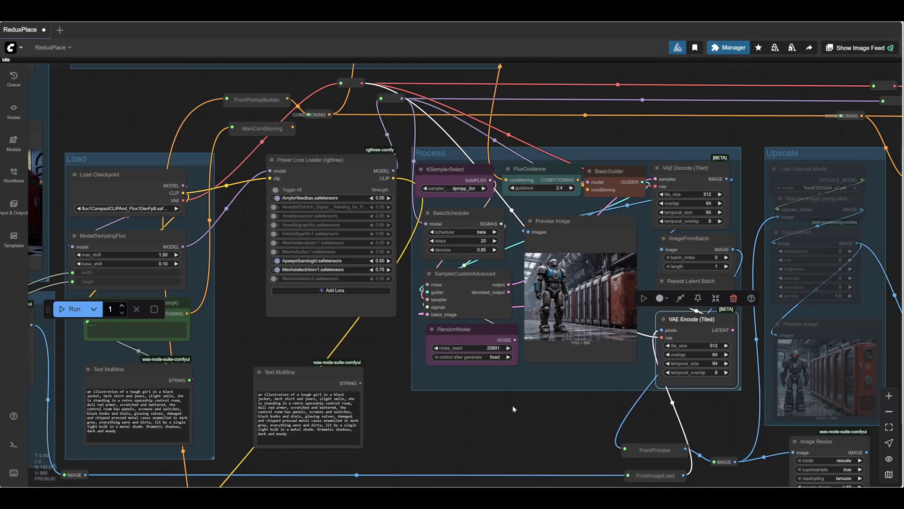
right_click(563, 383)
click(562, 386)
- Examine the PlaceFigure group, from its two image loaders through the colour corrections to the composite preview
drag(554, 420, 631, 383)
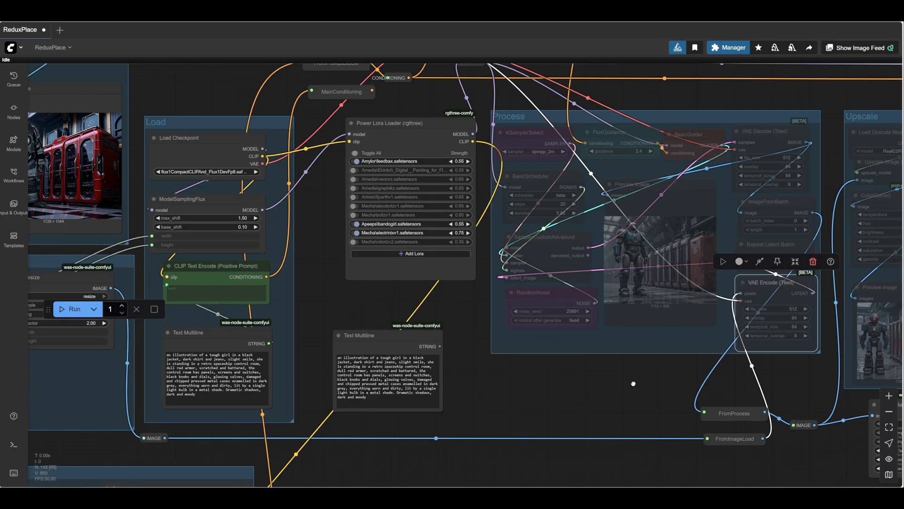
drag(292, 226, 460, 235)
drag(351, 111, 764, 252)
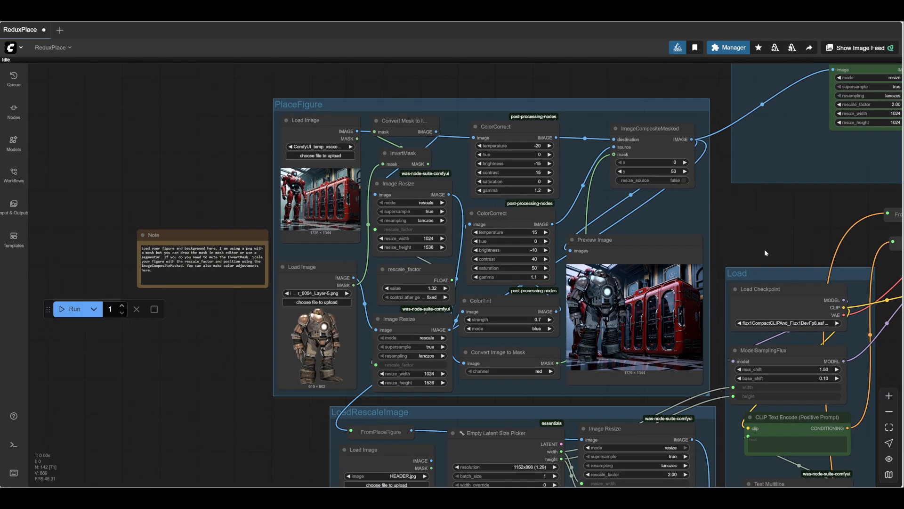
scroll(738, 230, up, 4)
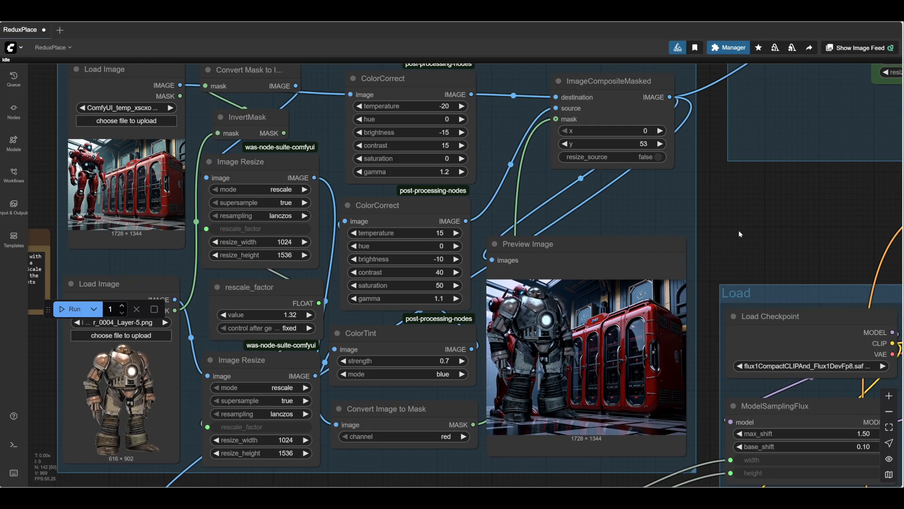
scroll(659, 229, down, 6)
drag(659, 229, 727, 239)
scroll(456, 211, up, 3)
drag(178, 153, 170, 134)
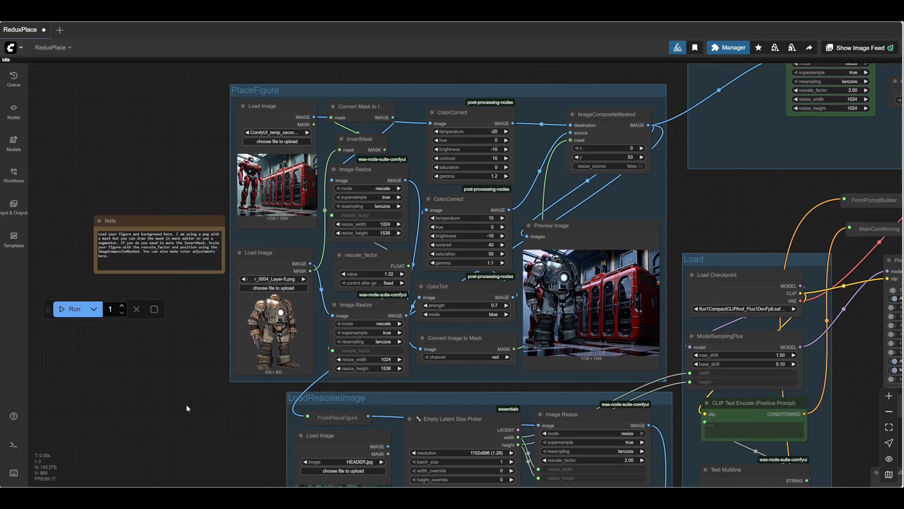
- Survey the workflow layout from the PlaceFigure and LoadRescaleImage groups across to the Process, Upscale and refining groups
drag(186, 404, 25, 223)
drag(714, 426, 330, 404)
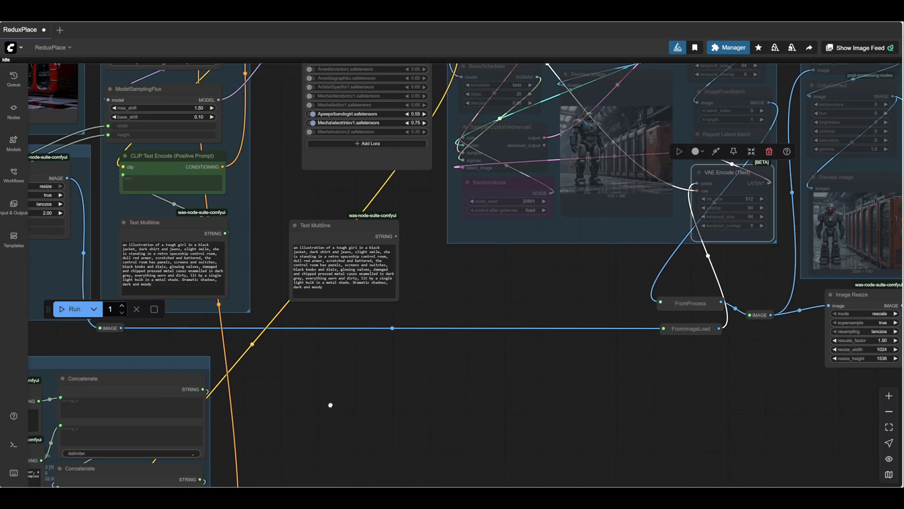
scroll(415, 384, down, 4)
drag(496, 330, 800, 361)
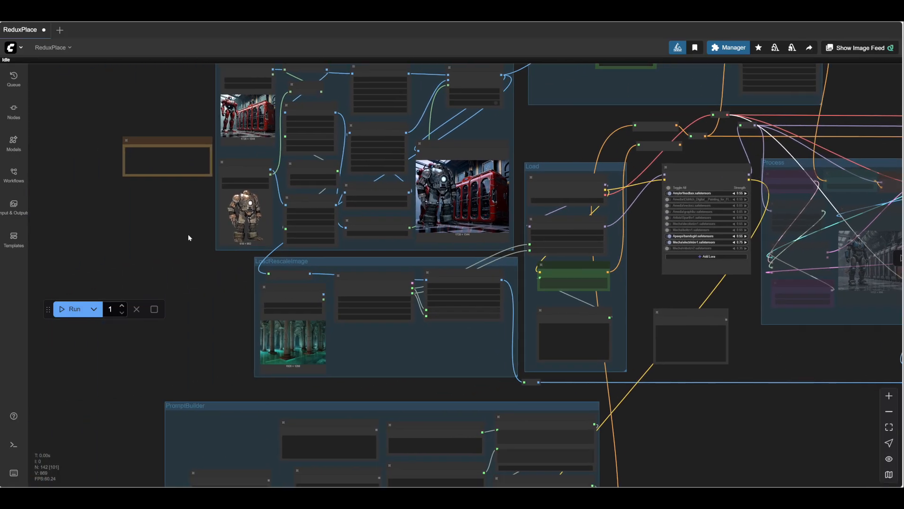
drag(183, 235, 128, 259)
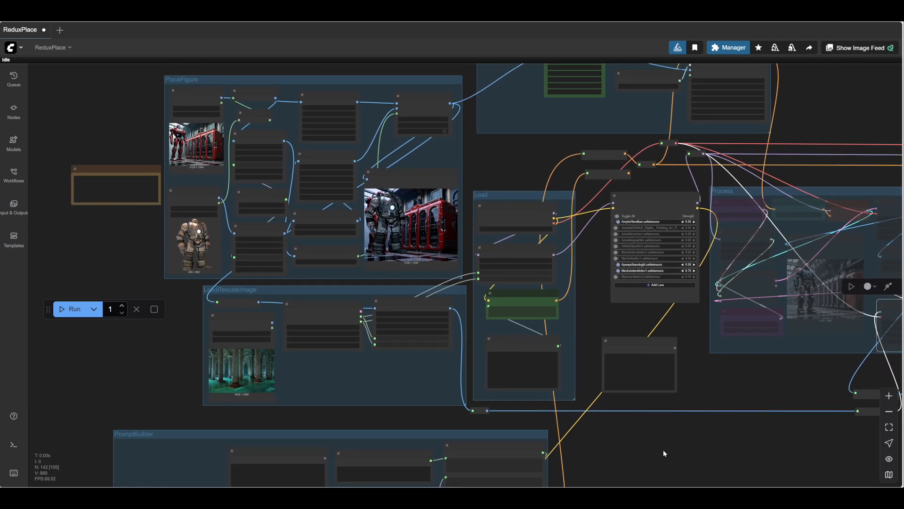
drag(663, 451, 252, 389)
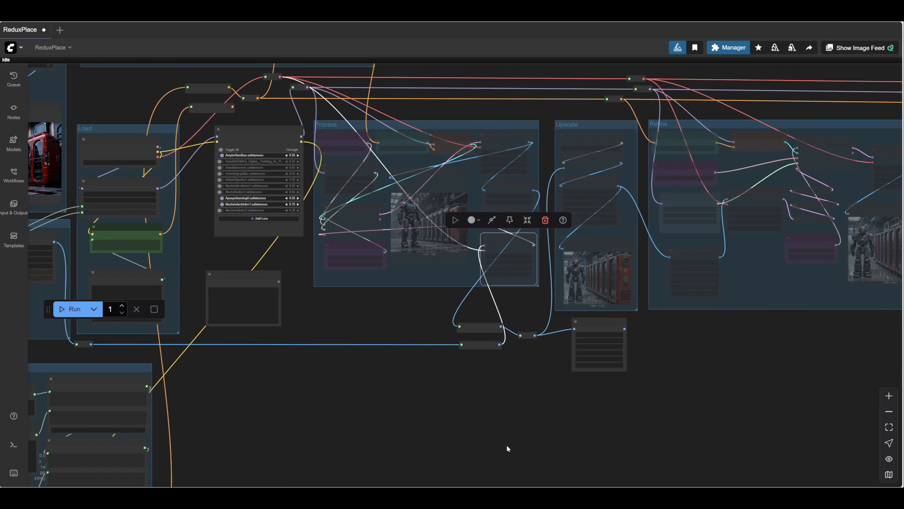
drag(403, 433, 656, 470)
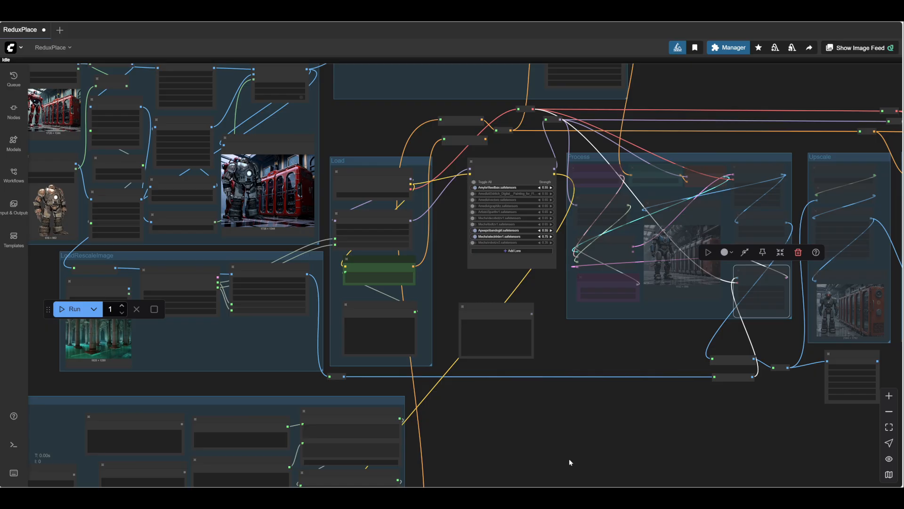
drag(569, 462, 674, 455)
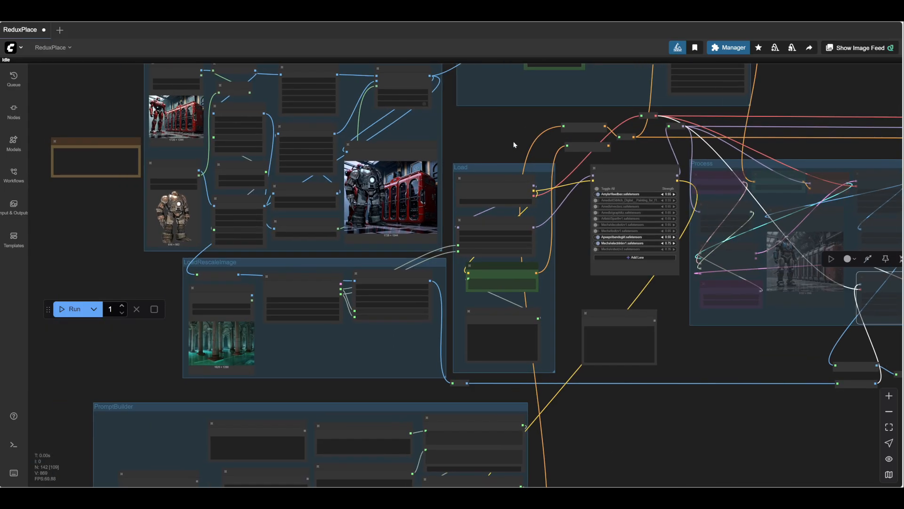
- Examine how the PlaceFigure output connects to the Redux and LoadRescaleImage groups
drag(515, 144, 552, 215)
scroll(518, 230, up, 5)
scroll(584, 228, down, 2)
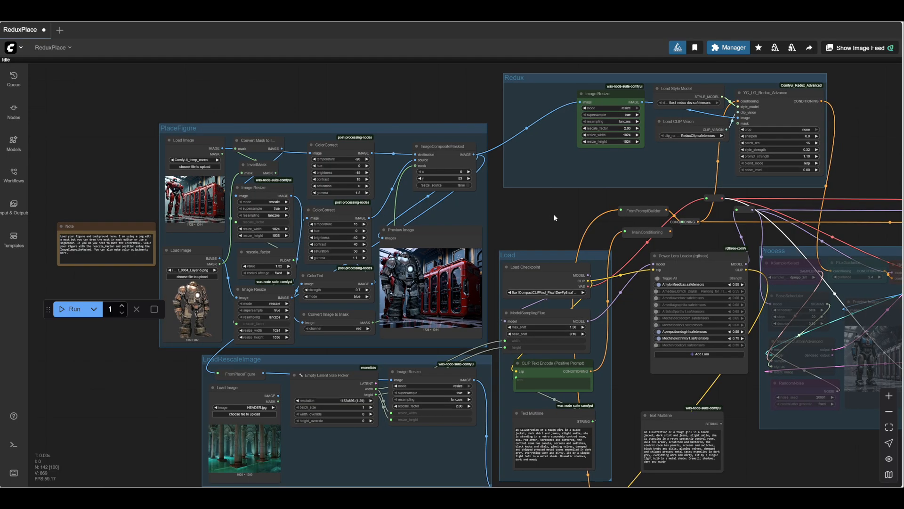
scroll(555, 208, down, 2)
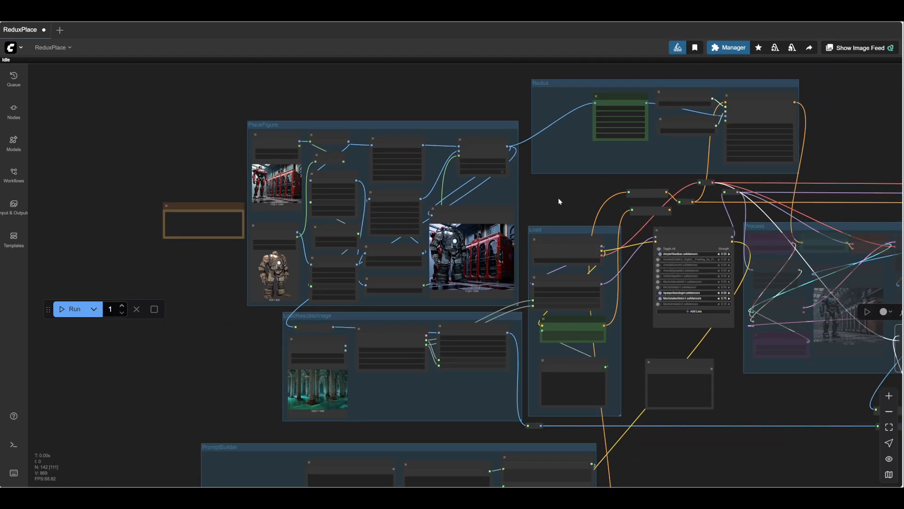
drag(569, 199, 645, 176)
scroll(584, 191, up, 2)
scroll(579, 194, up, 4)
scroll(641, 178, down, 2)
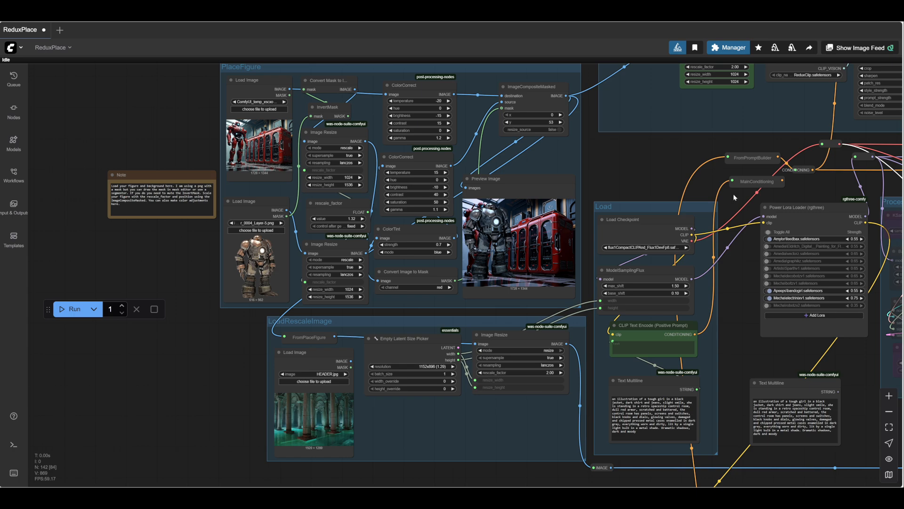
drag(636, 182, 614, 189)
scroll(614, 189, down, 1)
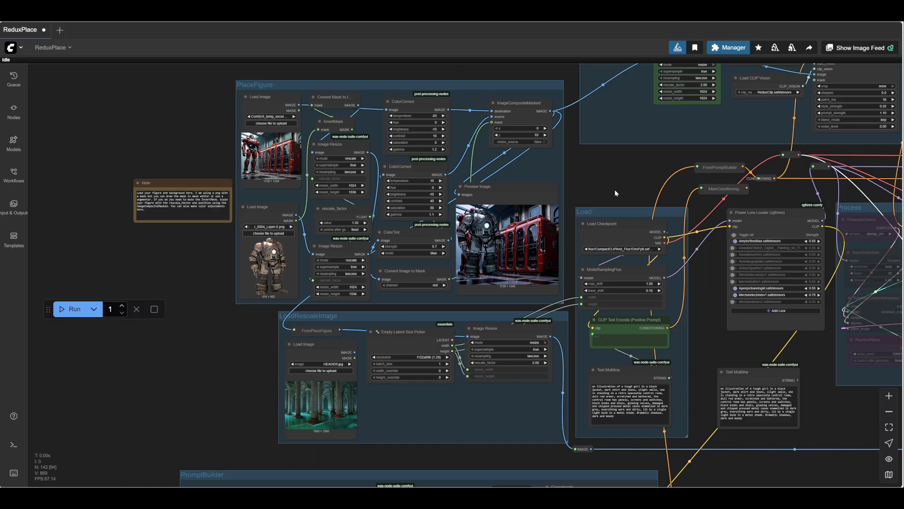
- Read the instruction note beside the PlaceFigure group and inspect the background and figure Load Image nodes
scroll(615, 190, up, 2)
scroll(629, 186, up, 1)
scroll(629, 186, down, 2)
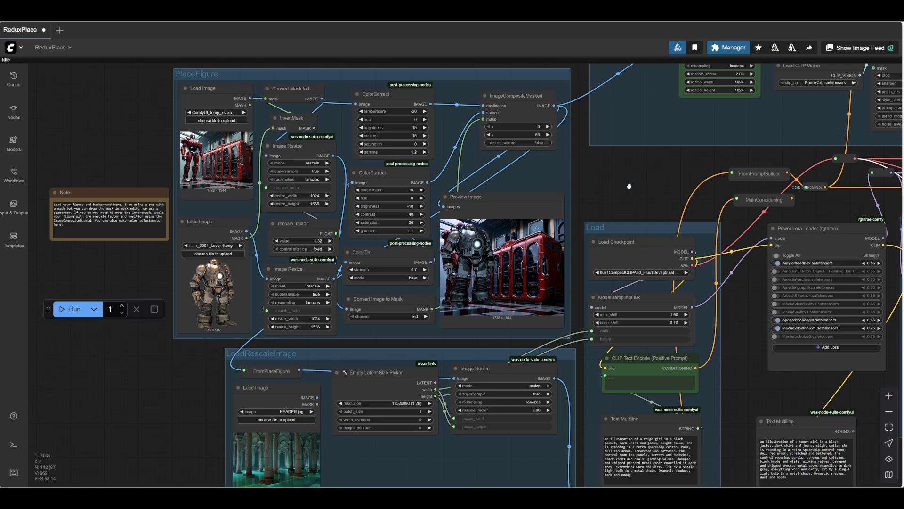
drag(630, 184, 667, 183)
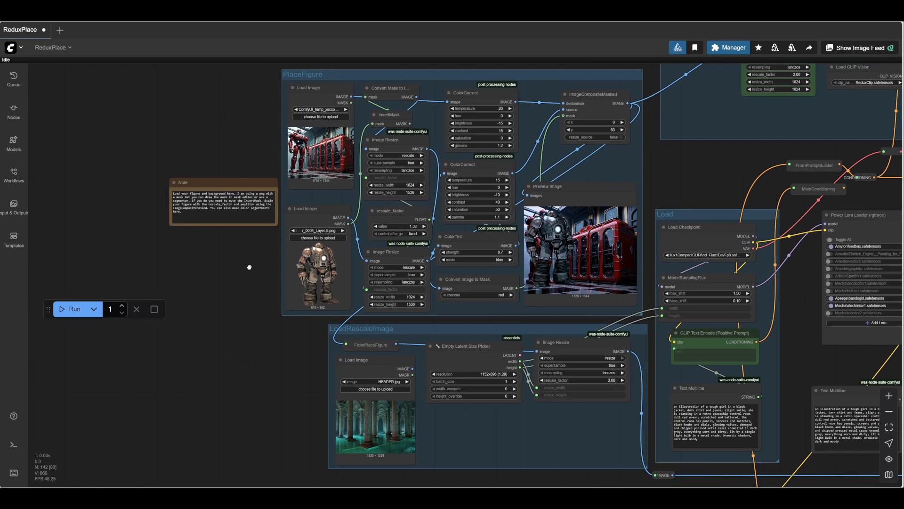
drag(219, 275, 283, 272)
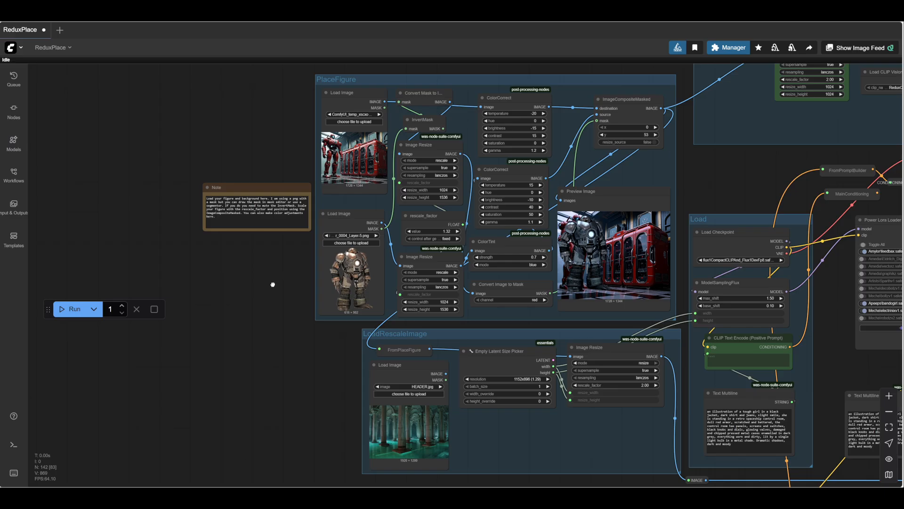
scroll(264, 289, up, 2)
scroll(277, 287, up, 5)
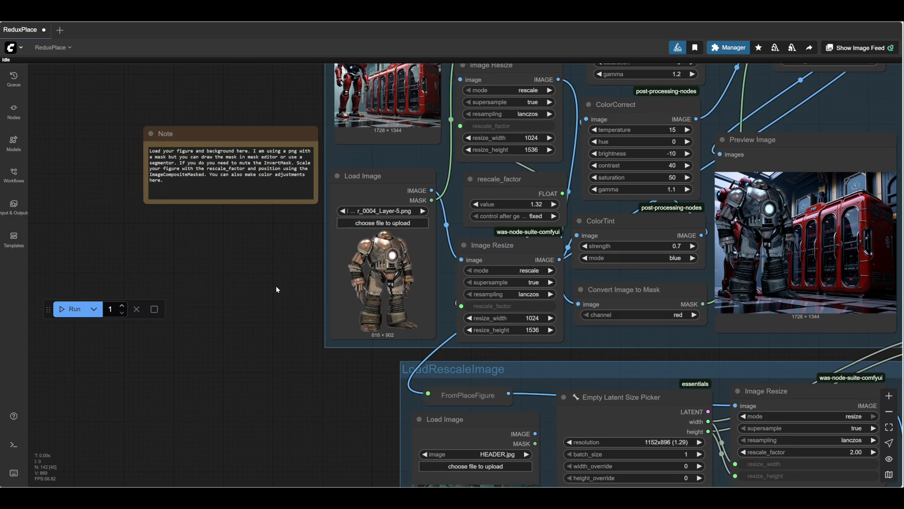
drag(281, 284, 242, 380)
scroll(269, 314, down, 3)
scroll(337, 196, up, 10)
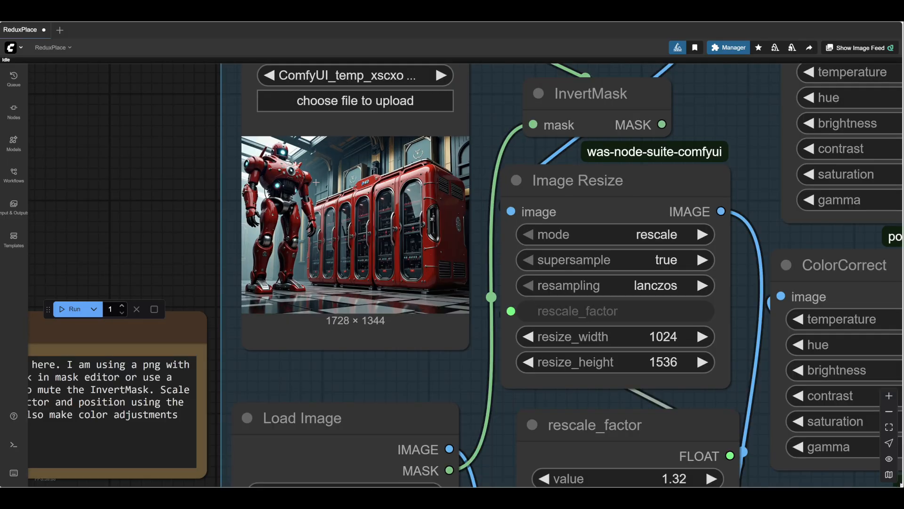
drag(163, 226, 191, 194)
scroll(192, 193, down, 4)
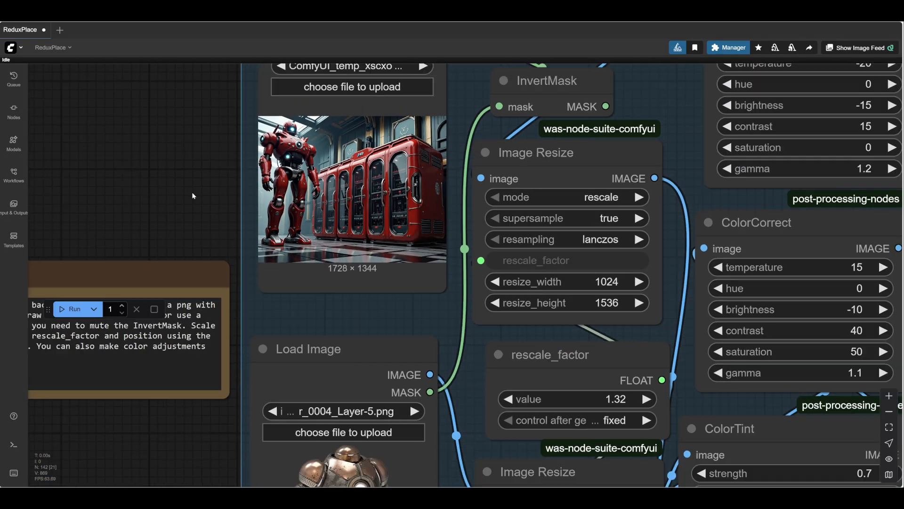
- Load ComfyUI_temp_bbvev_00001_ from the temp folder as the background image in the PlaceFigure group's first Load Image node
drag(192, 444, 252, 436)
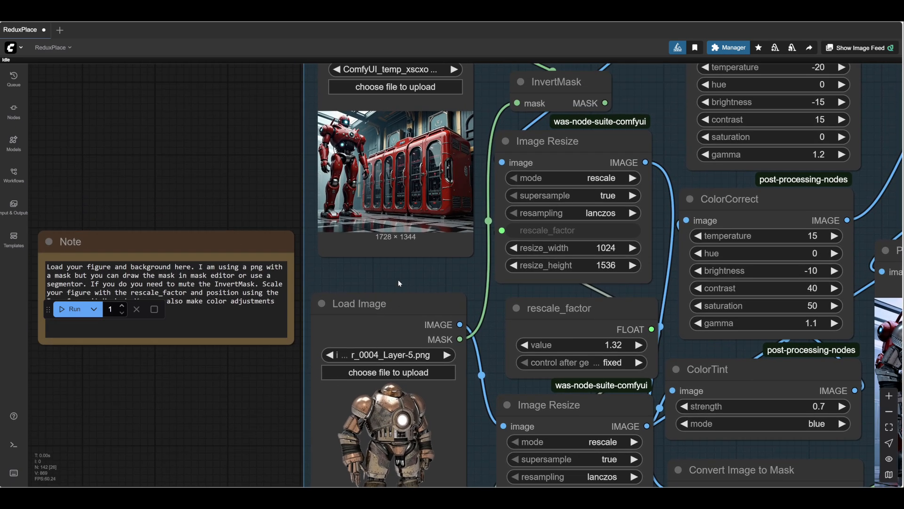
drag(398, 280, 380, 382)
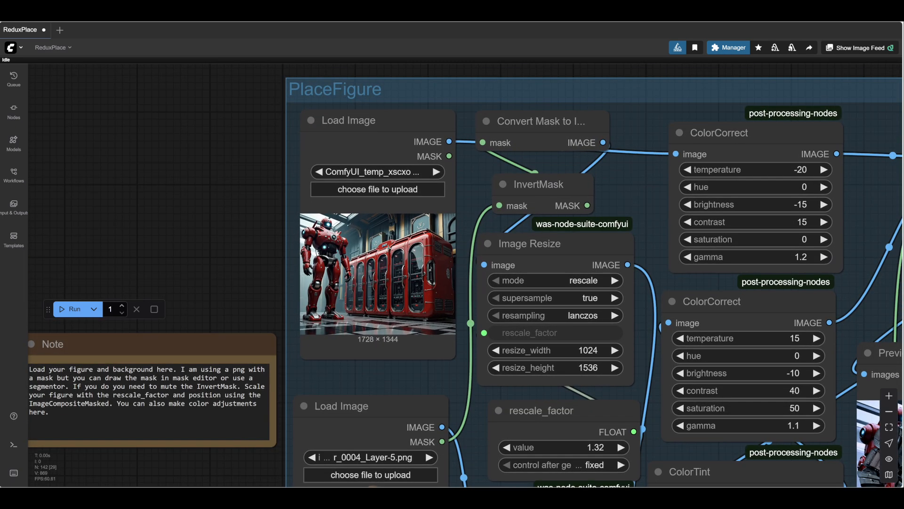
click(366, 189)
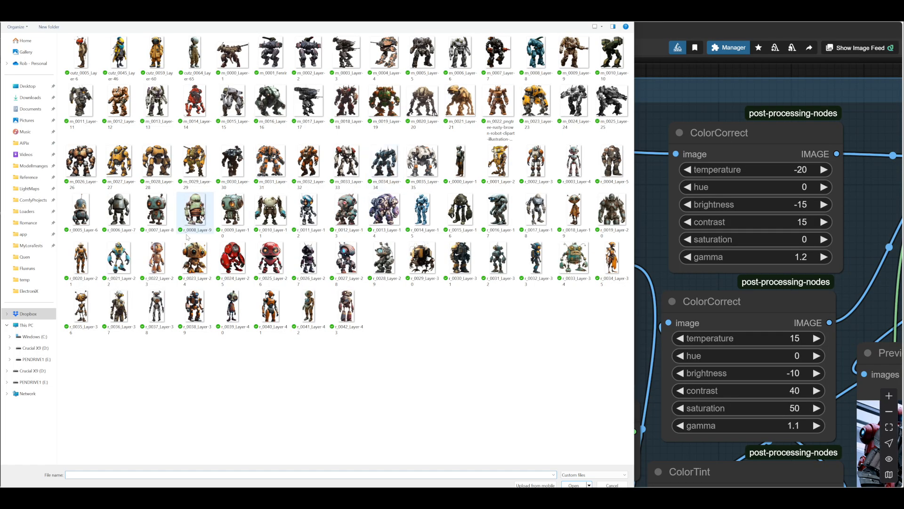
click(28, 280)
click(289, 439)
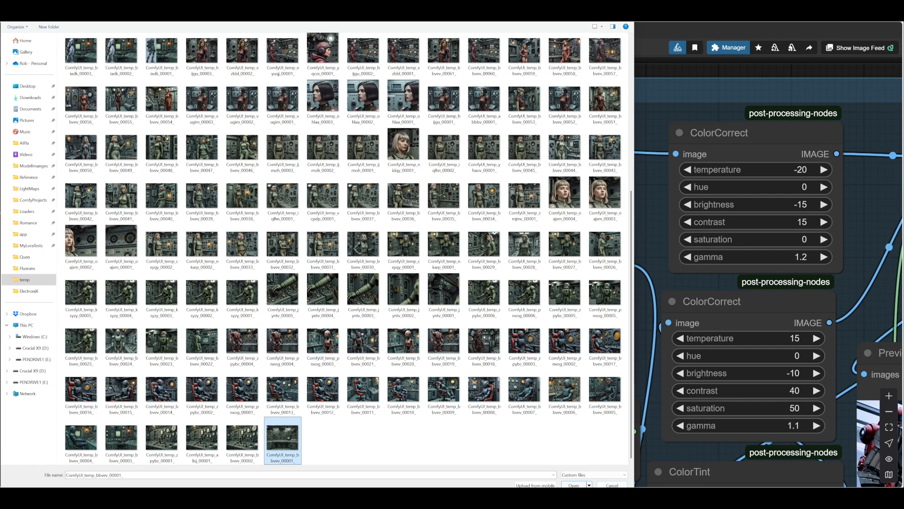
click(573, 485)
- Examine the figure's Load Image node using r_0004_Layer-5.png together with the note on masks and scaling
drag(216, 230, 244, 103)
scroll(247, 354, down, 4)
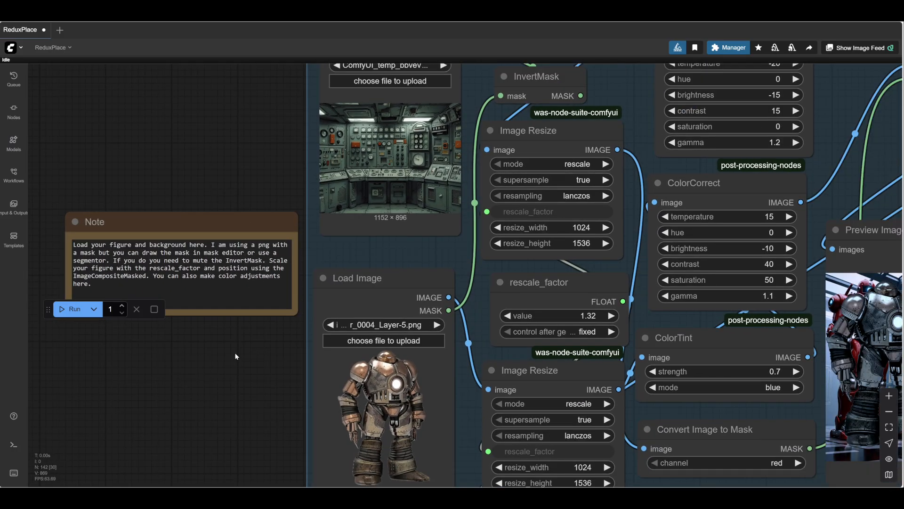
scroll(337, 347, up, 5)
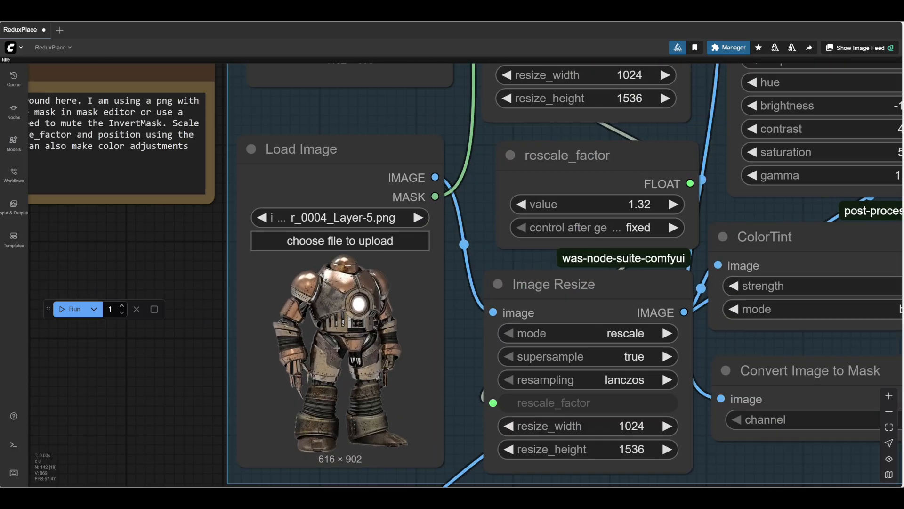
scroll(337, 347, down, 5)
drag(242, 372, 241, 366)
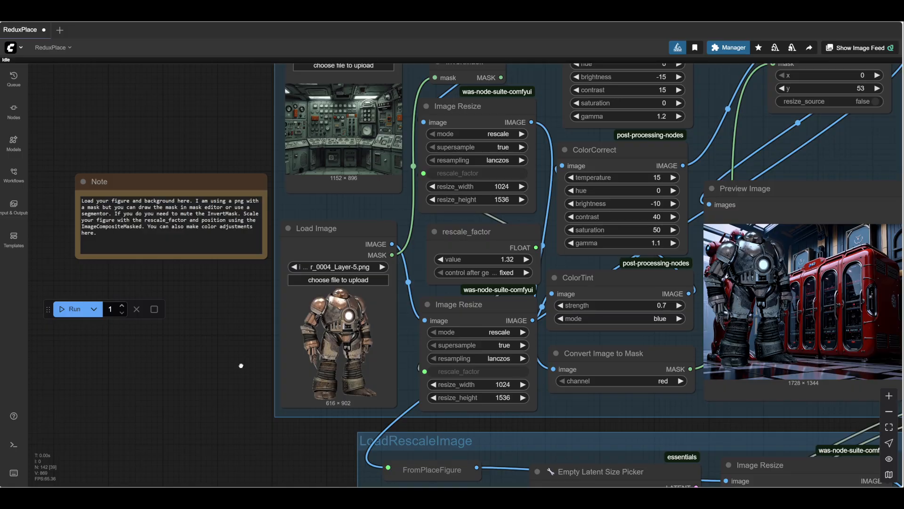
scroll(217, 340, up, 5)
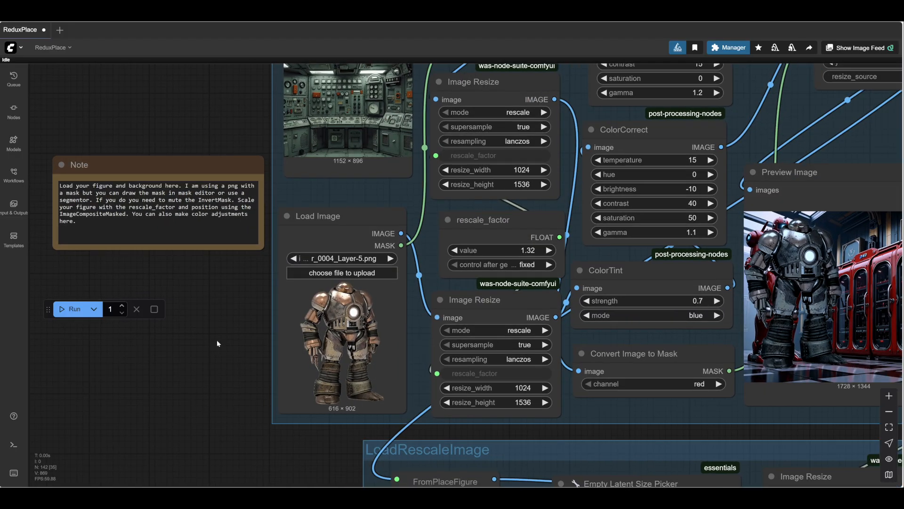
drag(251, 329, 253, 375)
drag(219, 313, 326, 345)
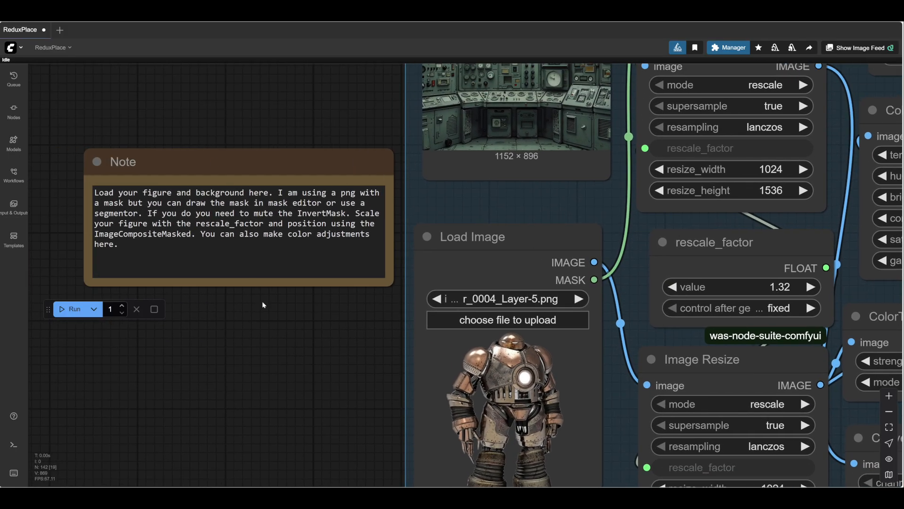
drag(266, 341, 251, 299)
drag(290, 360, 222, 322)
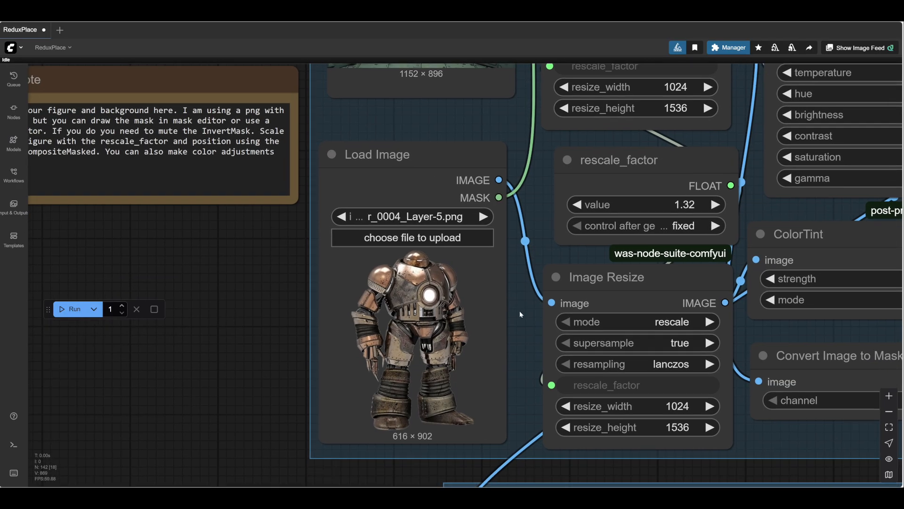
- Select the InvertMask node in the PlaceFigure group and examine its bypass option and its link from the figure's mask
drag(517, 319, 381, 354)
scroll(378, 374, down, 2)
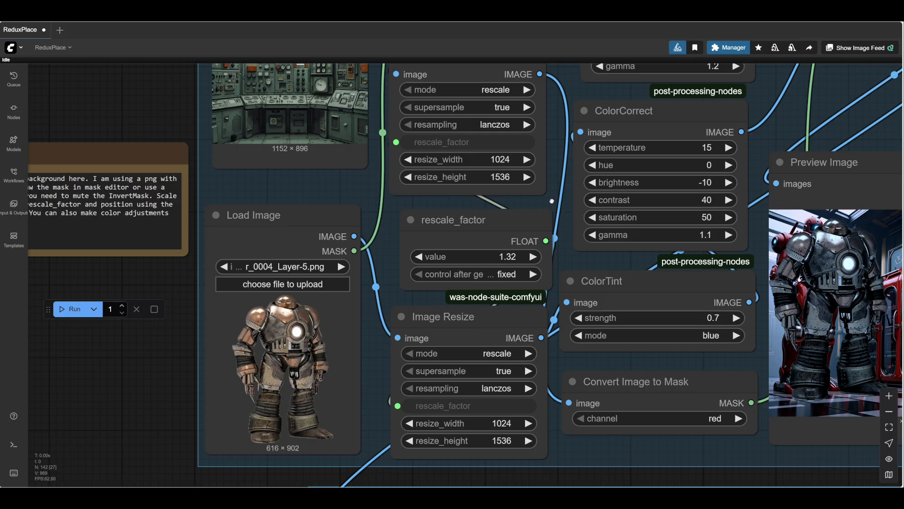
drag(553, 202, 513, 374)
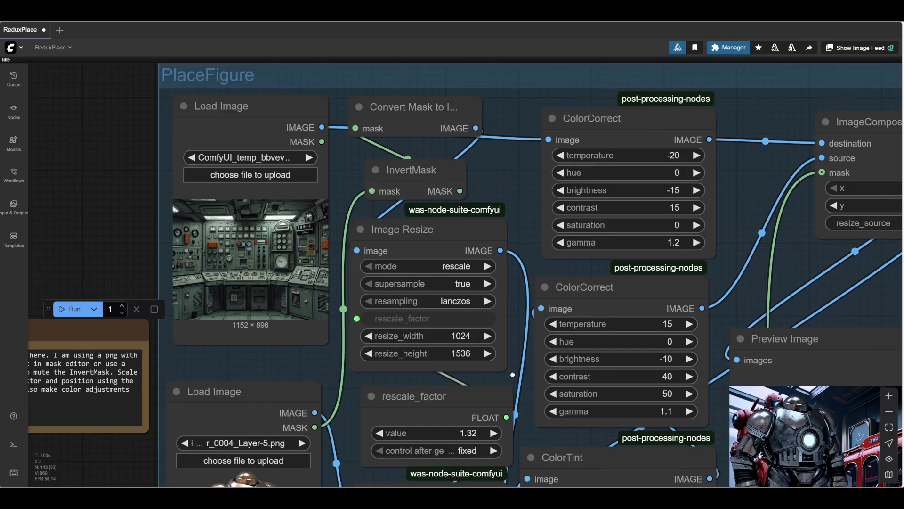
click(411, 168)
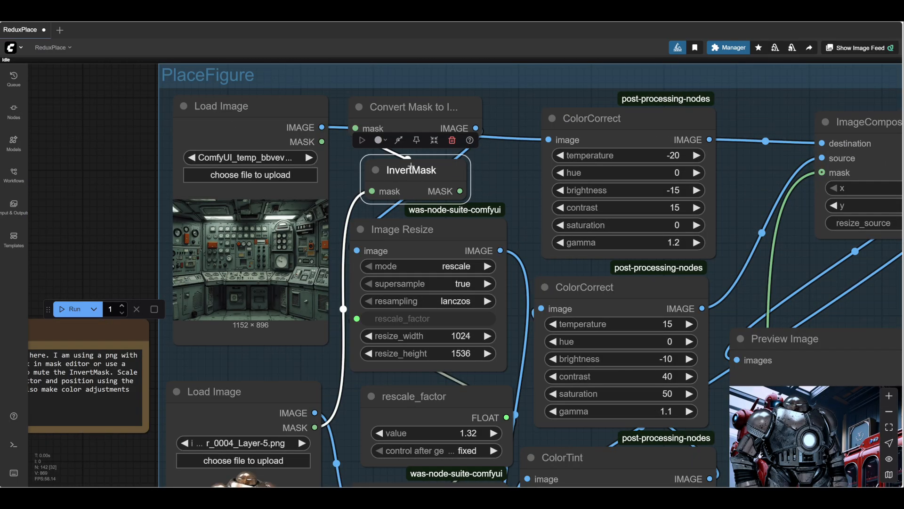
click(400, 141)
scroll(335, 346, down, 5)
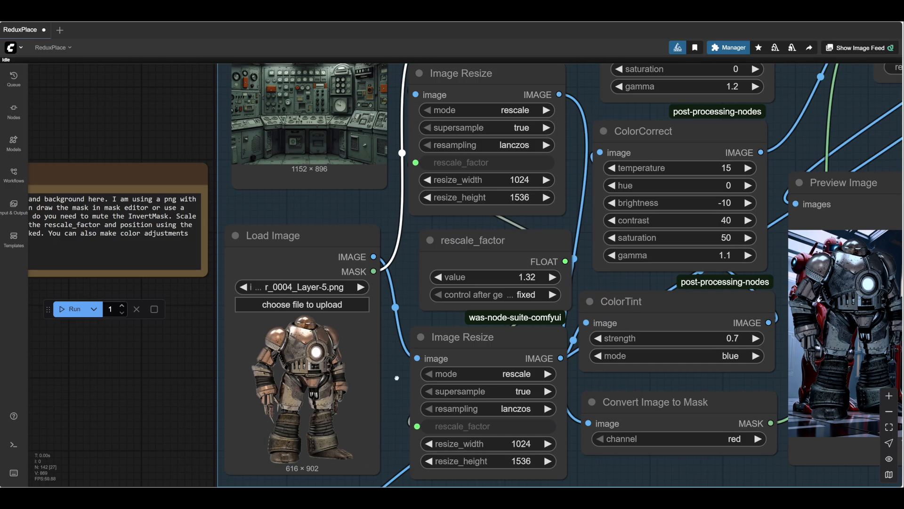
drag(397, 378, 346, 349)
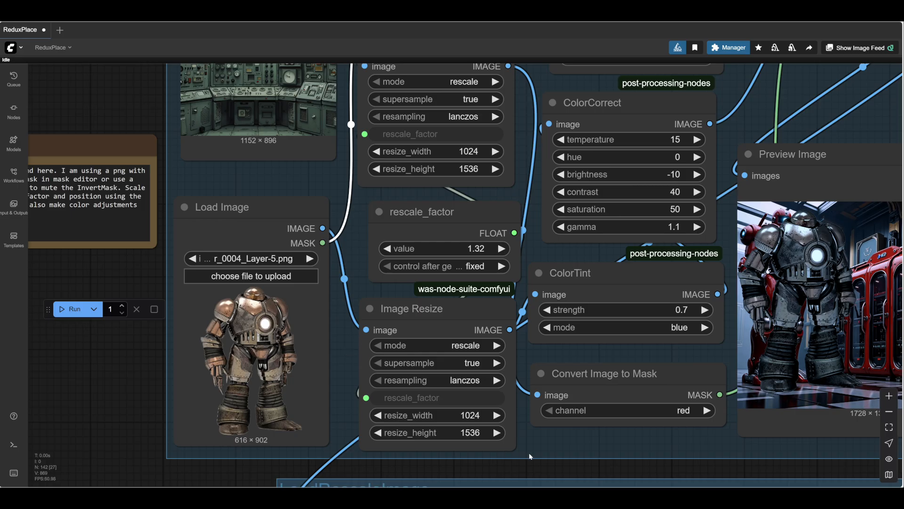
- Run the workflow to composite the robot figure onto the control room background and inspect the preview image
scroll(503, 438, down, 5)
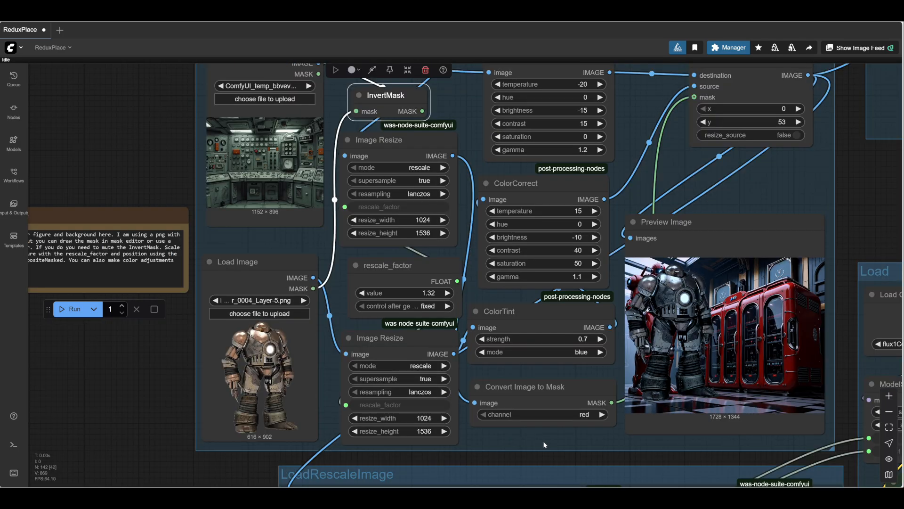
scroll(509, 438, down, 3)
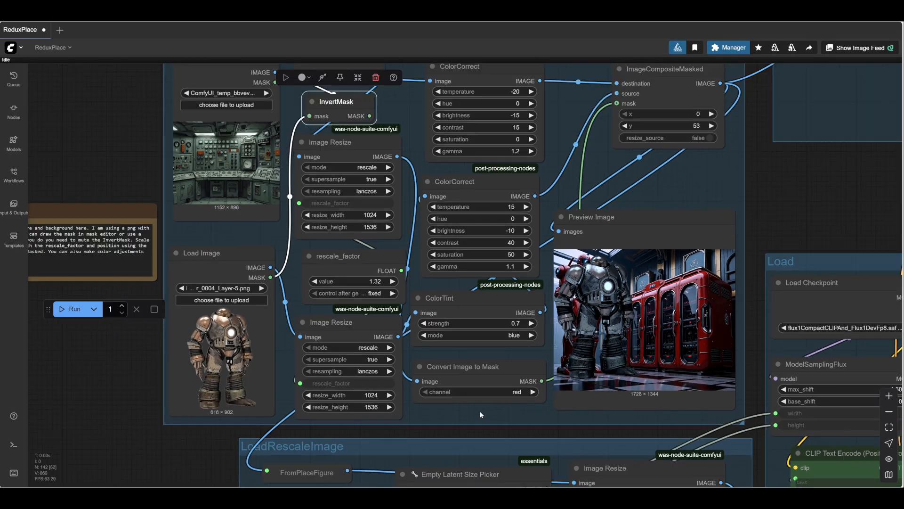
scroll(481, 414, down, 2)
drag(774, 249, 731, 205)
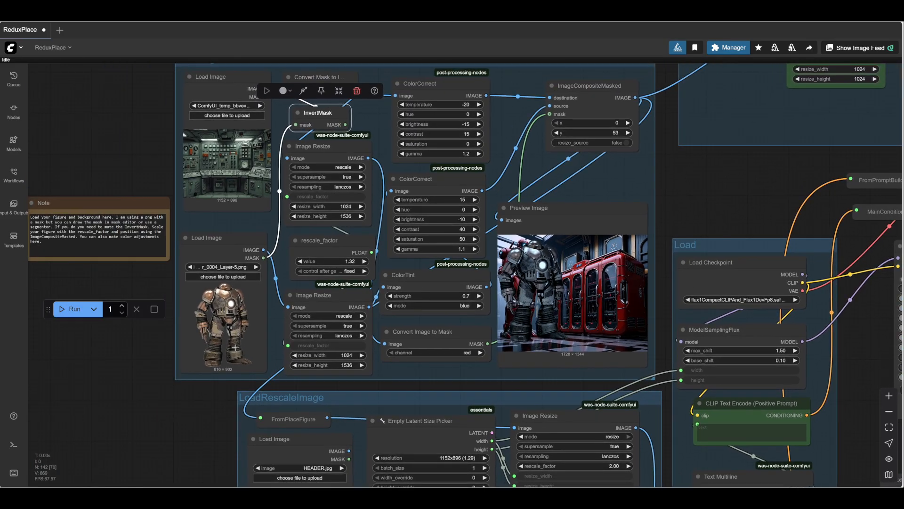
click(74, 309)
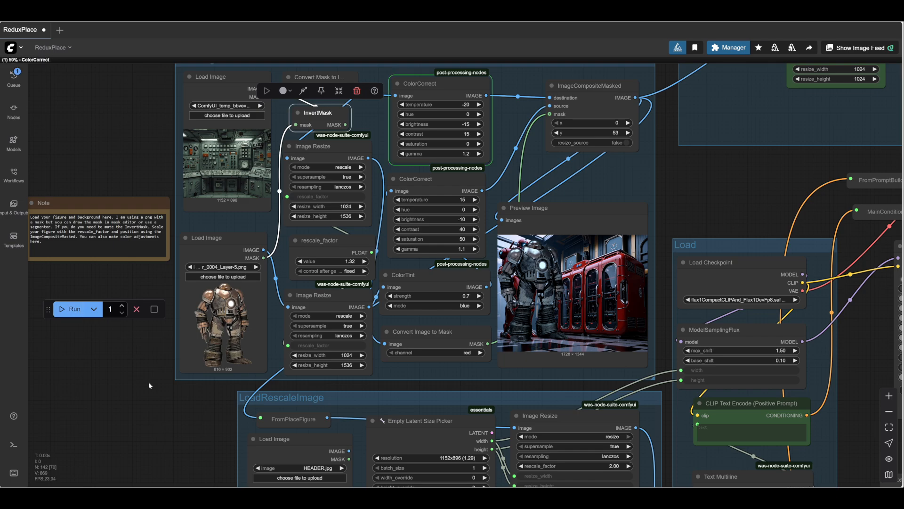
scroll(699, 319, up, 5)
scroll(713, 151, down, 2)
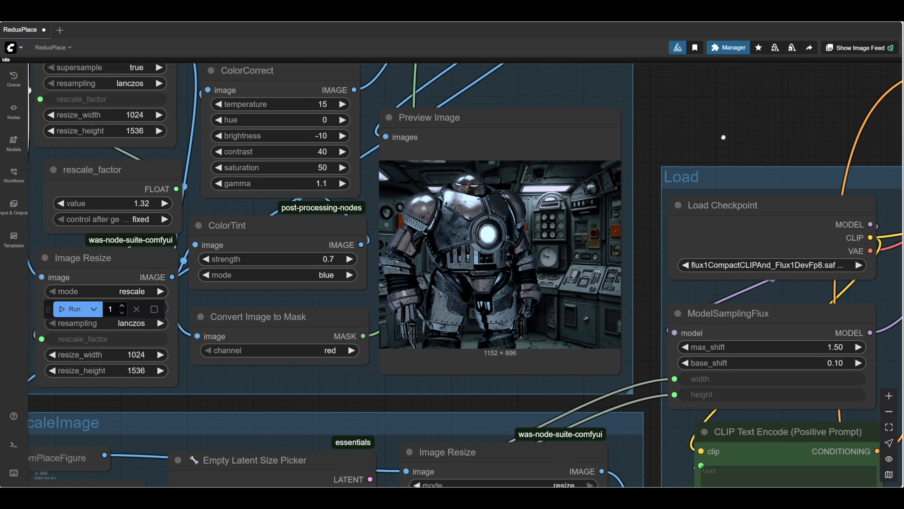
scroll(724, 140, down, 2)
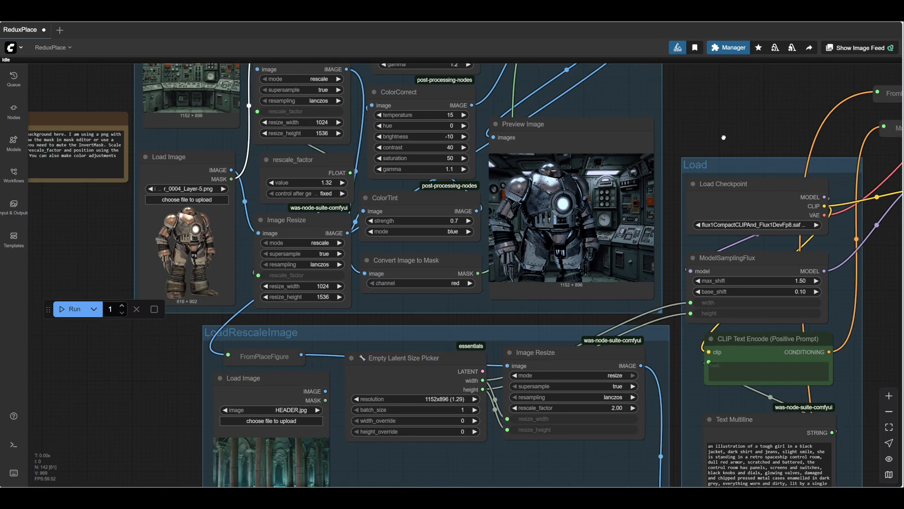
- Reduce the figure's rescale_factor to 0.85 in stages, rerunning the workflow to check the figure's size in the preview
drag(724, 137, 741, 159)
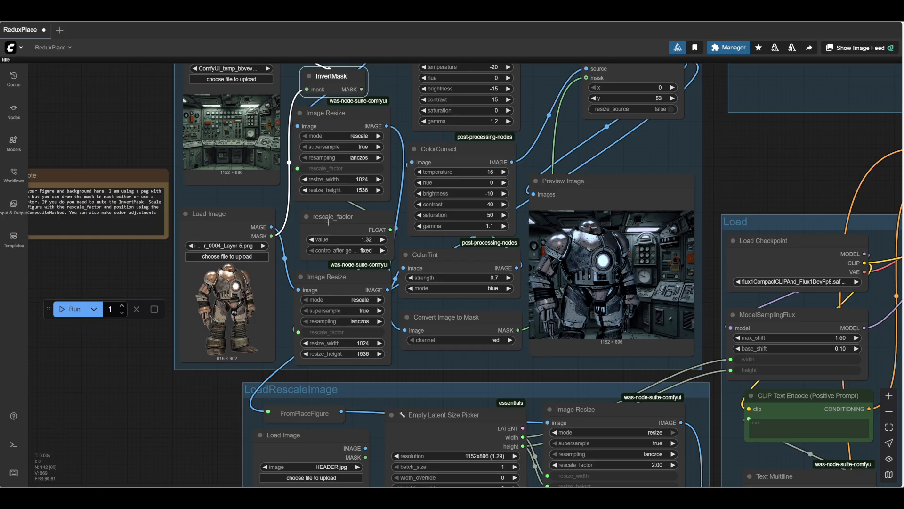
drag(349, 241, 340, 242)
drag(604, 238, 562, 213)
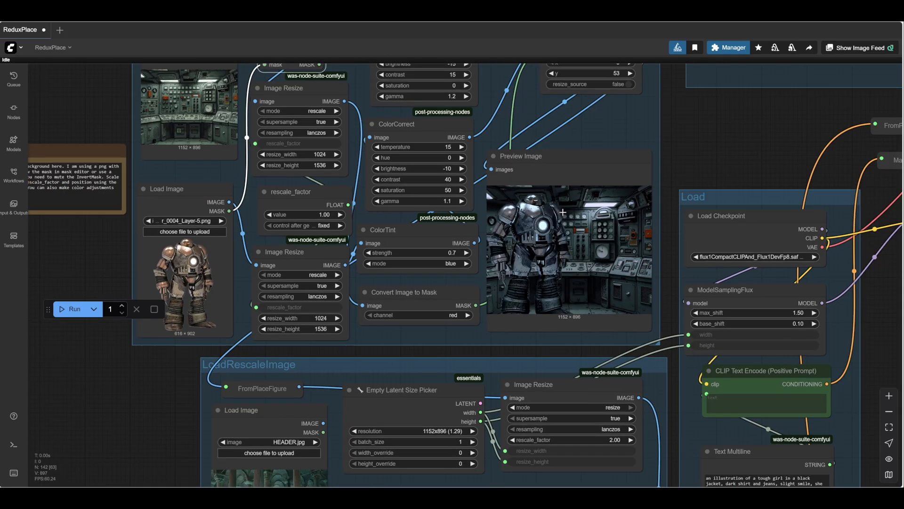
scroll(562, 213, up, 2)
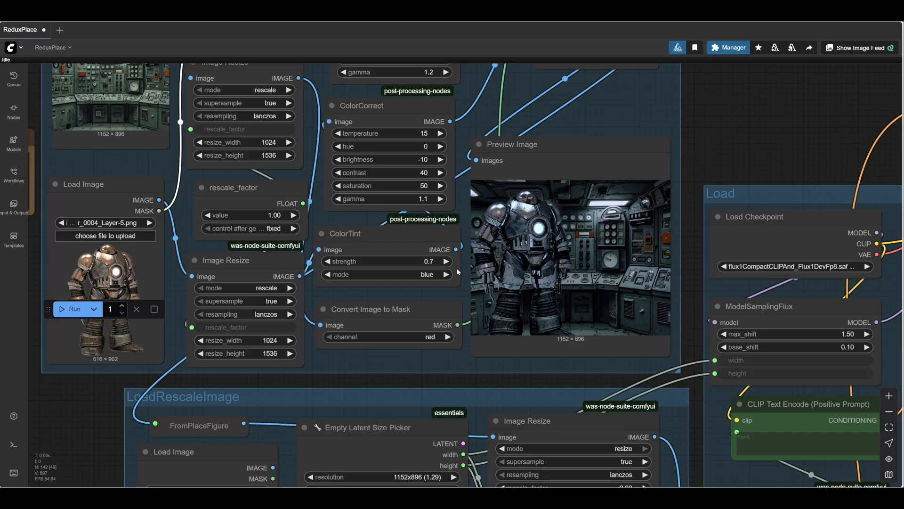
click(207, 216)
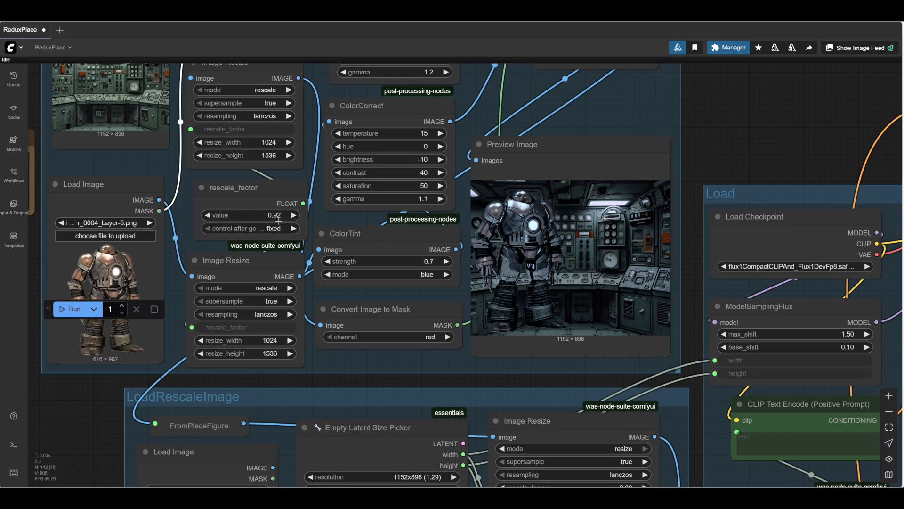
click(208, 215)
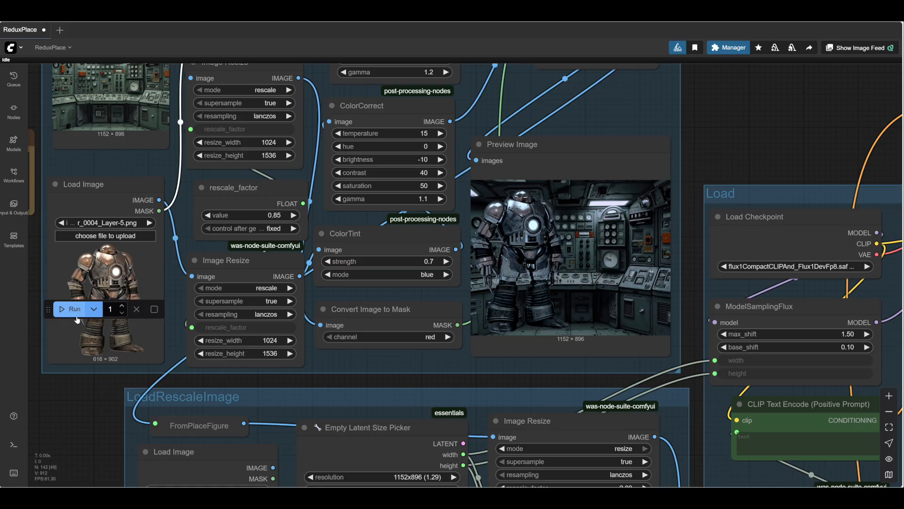
- Position the figure by setting x to 58 and y to 147 in ImageCompositeMasked, running the workflow to check the placement
drag(731, 151, 650, 243)
drag(524, 73, 501, 91)
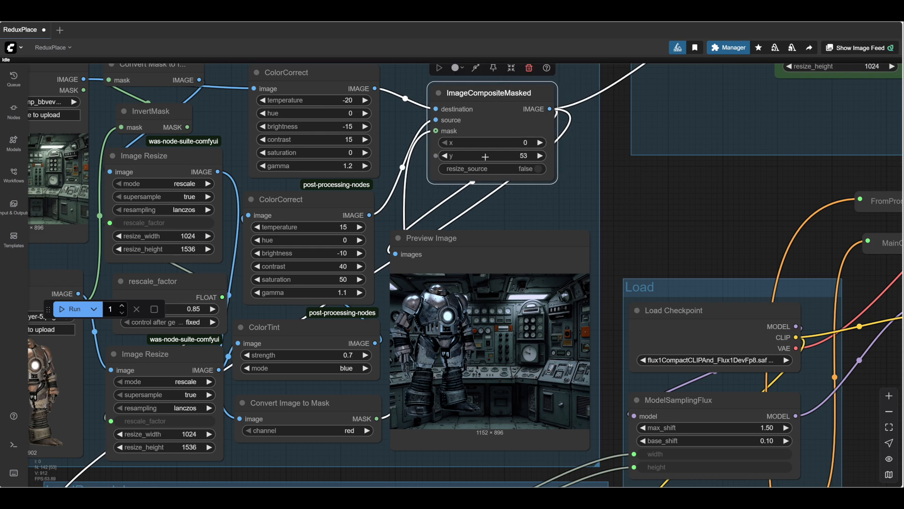
drag(485, 156, 564, 159)
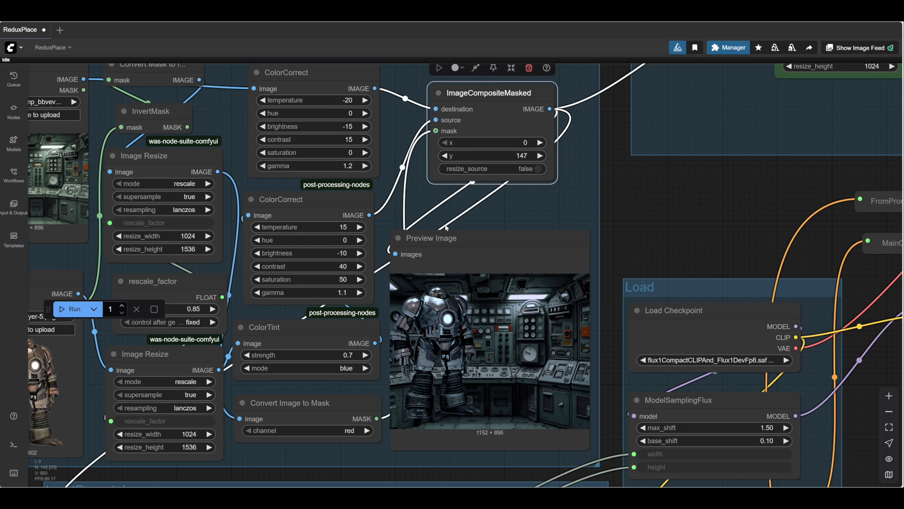
click(71, 309)
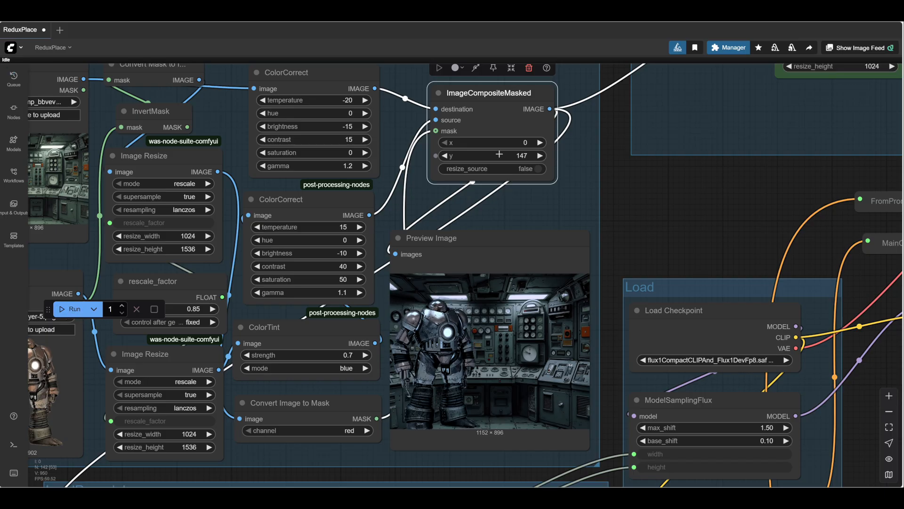
drag(494, 145, 514, 144)
click(71, 309)
drag(455, 381, 469, 304)
scroll(469, 300, up, 5)
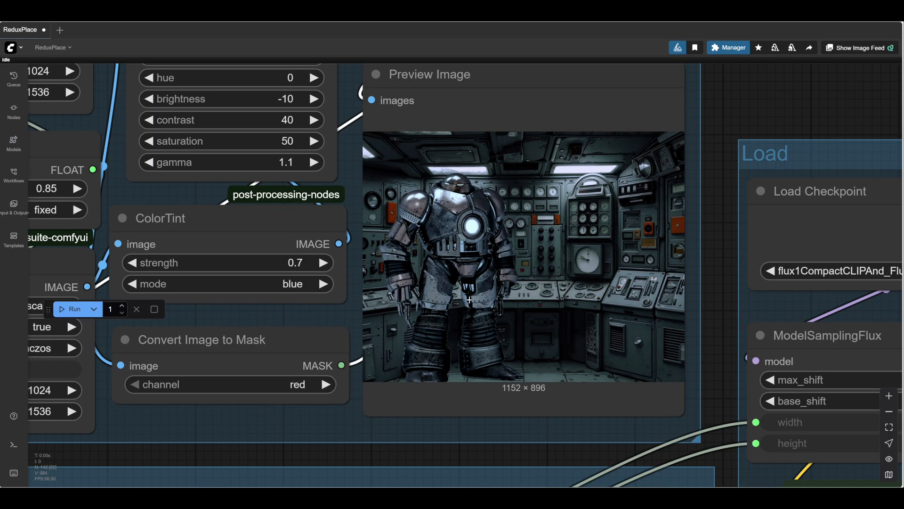
scroll(469, 300, down, 6)
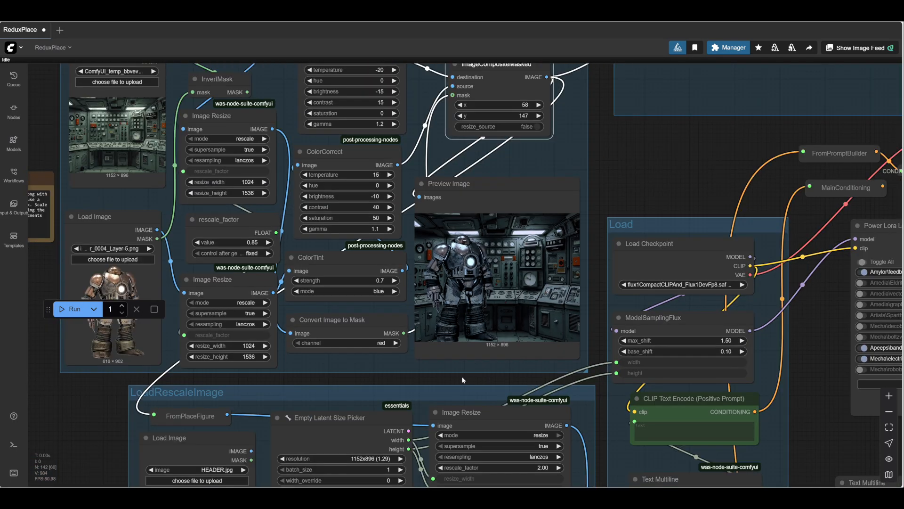
- Change the ColorTint mode to yellow and run the workflow to preview the tinted figure
drag(453, 377, 539, 353)
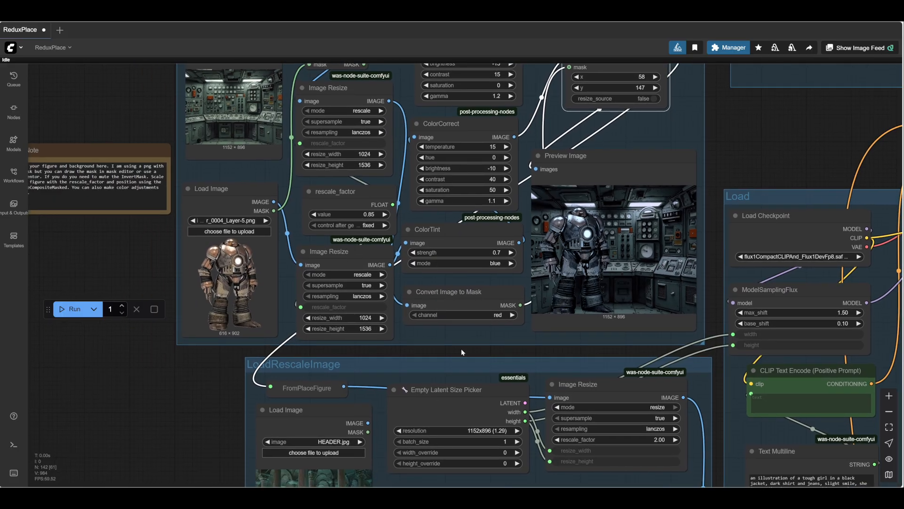
drag(461, 348, 448, 374)
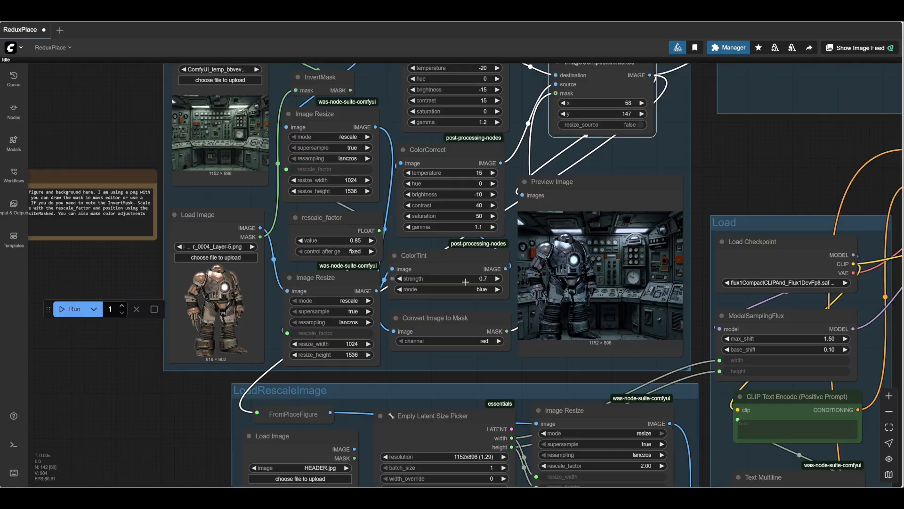
click(497, 290)
click(497, 289)
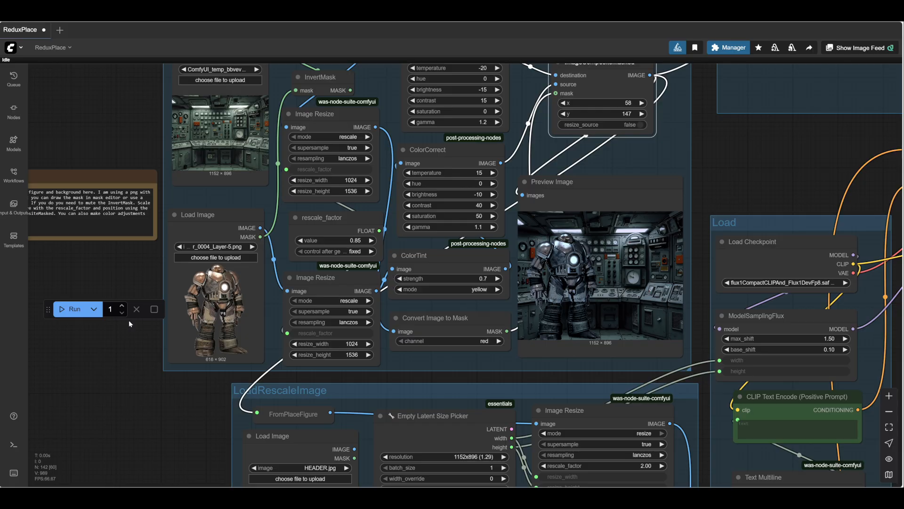
click(69, 310)
drag(735, 194, 718, 229)
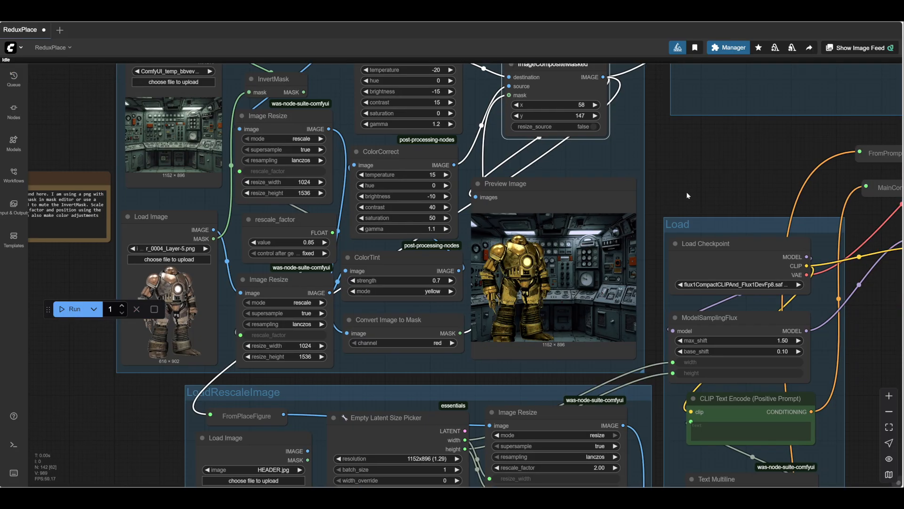
scroll(686, 193, up, 3)
scroll(686, 203, down, 1)
scroll(686, 212, down, 1)
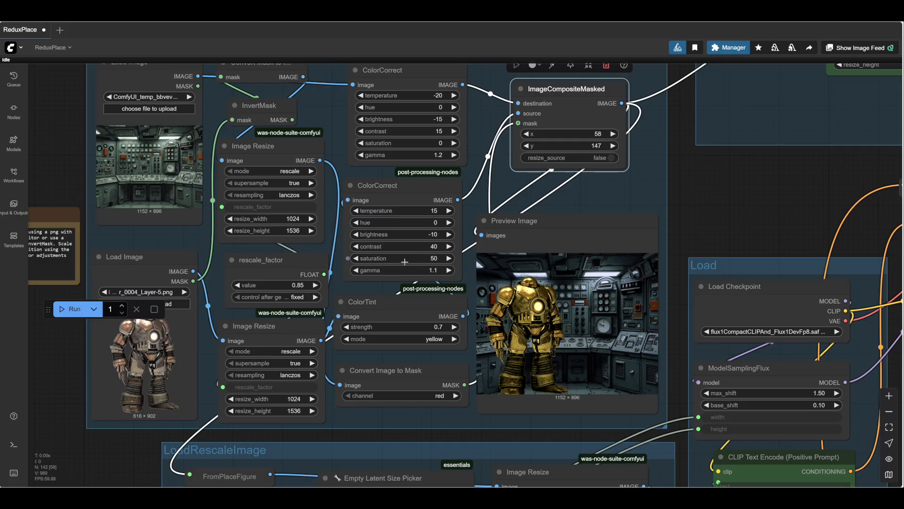
- Set the figure's ColorCorrect temperature to 36, hue to -35 and saturation to -1, and run the workflow
drag(401, 259, 399, 259)
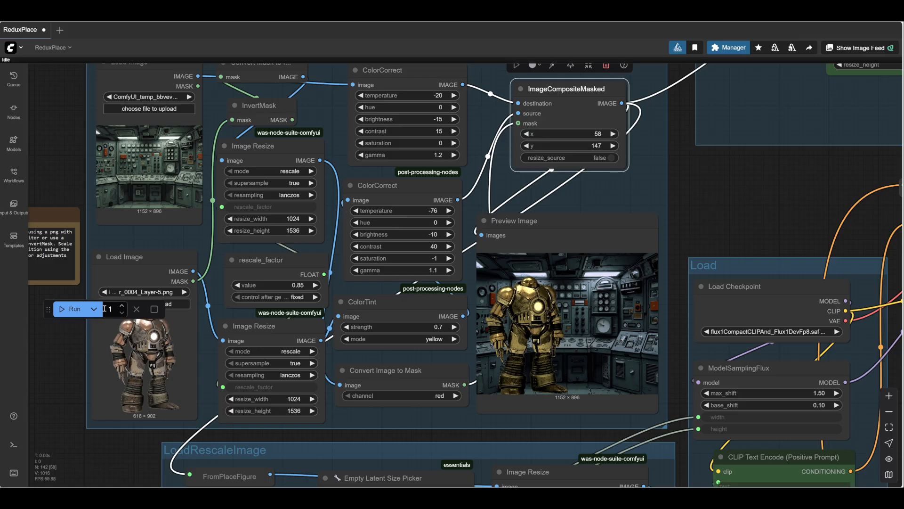
drag(413, 211, 407, 222)
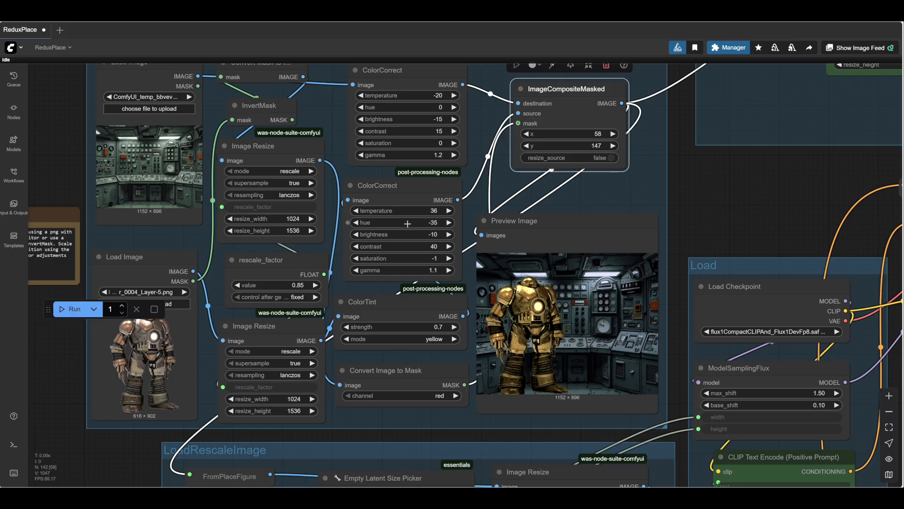
click(75, 309)
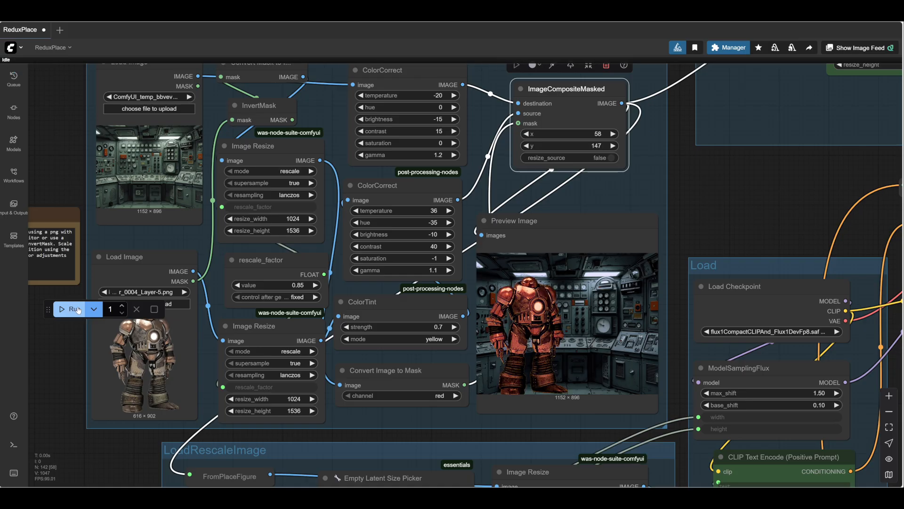
- Set the hue in the figure's ColorCorrect node to -10 and rerun the workflow to inspect the recolored figure
click(450, 226)
click(450, 225)
click(450, 225)
click(450, 225)
click(449, 225)
click(450, 225)
click(450, 225)
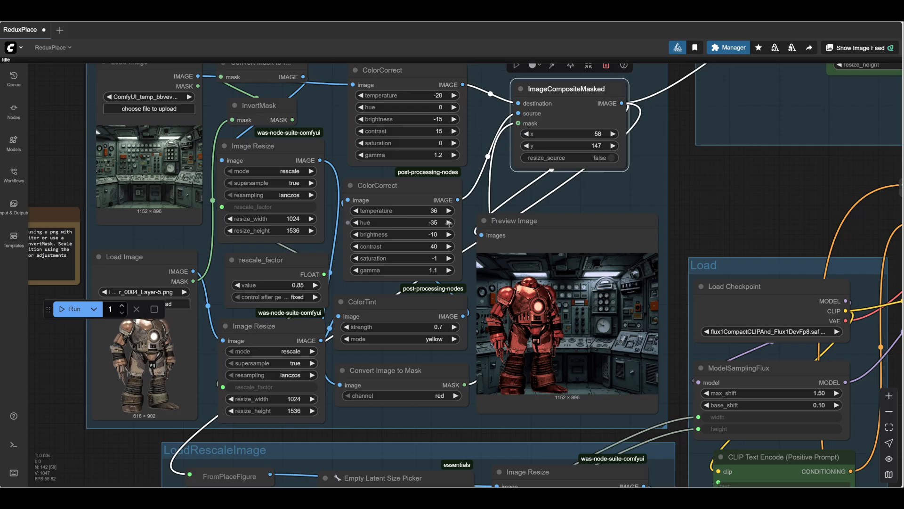
click(352, 225)
click(351, 225)
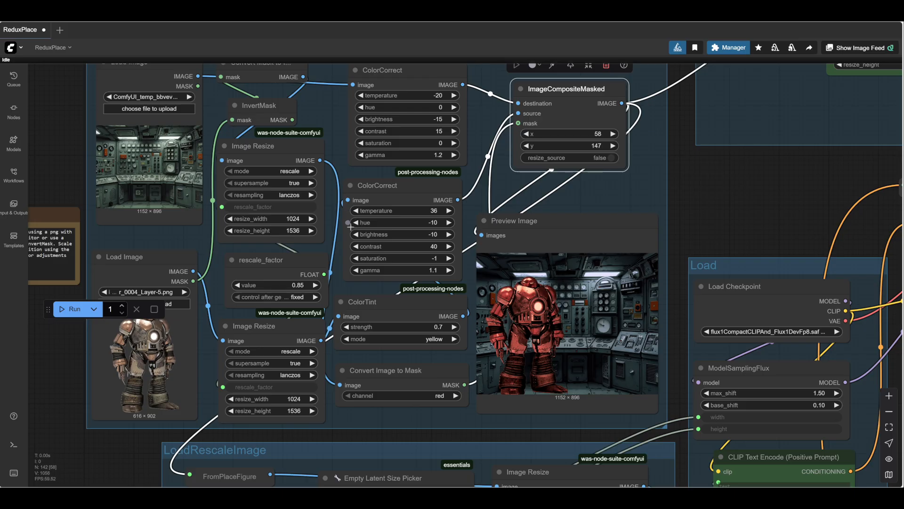
click(77, 314)
drag(713, 230, 681, 185)
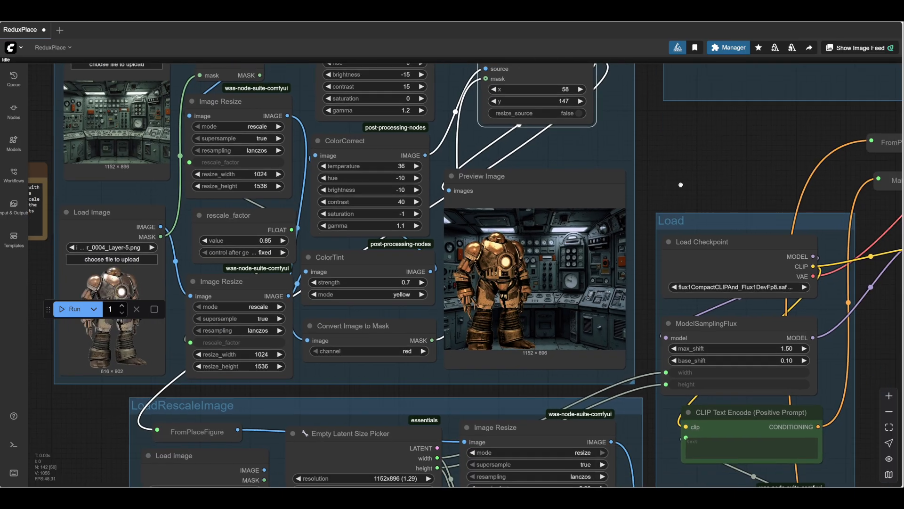
scroll(491, 267, up, 1)
scroll(491, 267, up, 3)
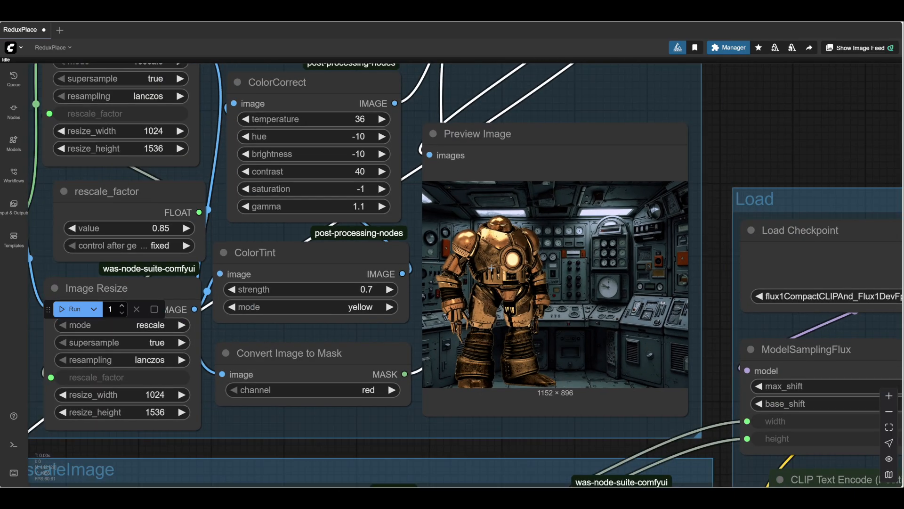
scroll(491, 267, down, 3)
scroll(491, 267, down, 1)
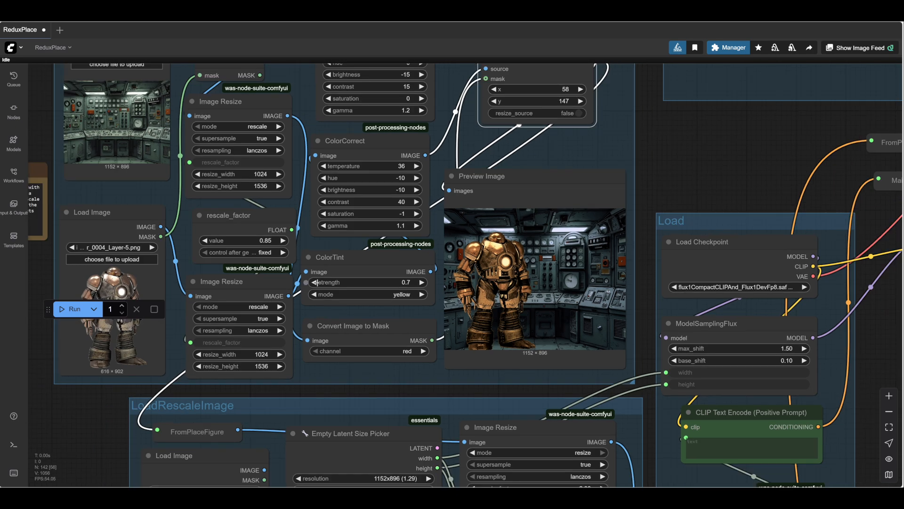
- Set the ColorTint strength to 0.5 and the figure's ColorCorrect brightness to -20, rerunning the workflow to update the preview
click(423, 284)
click(422, 283)
click(423, 283)
drag(698, 191, 684, 241)
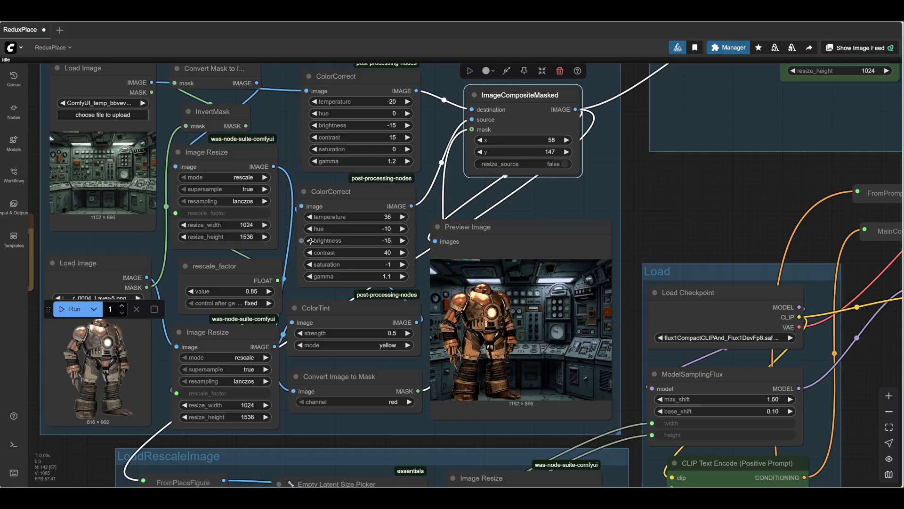
click(313, 240)
drag(734, 224, 716, 181)
drag(703, 217, 737, 269)
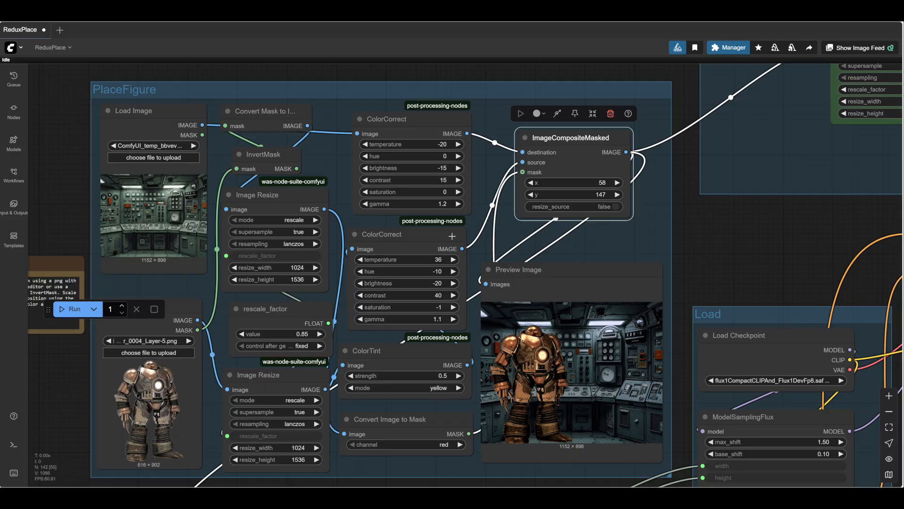
- Review the background's ColorCorrect temperature and hue controls, the composite preview, and the Redux group fed by ImageCompositeMasked
click(457, 156)
click(458, 144)
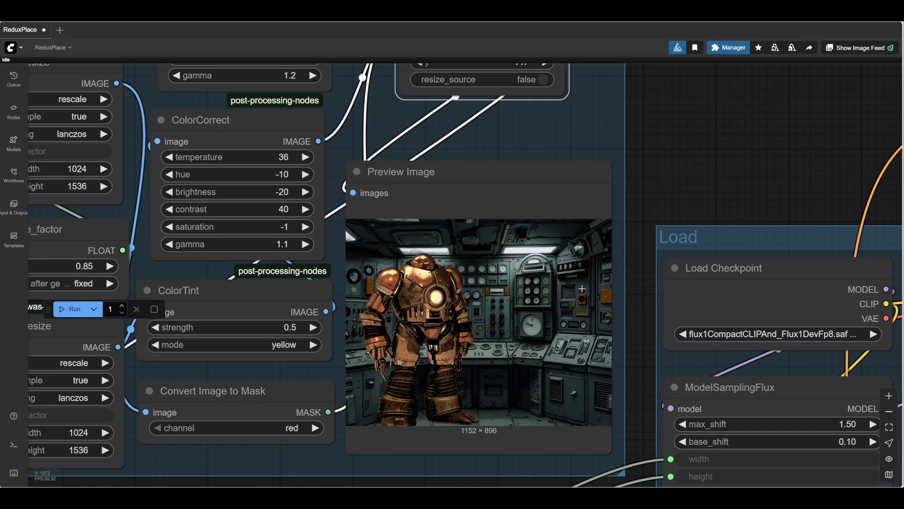
scroll(579, 290, down, 2)
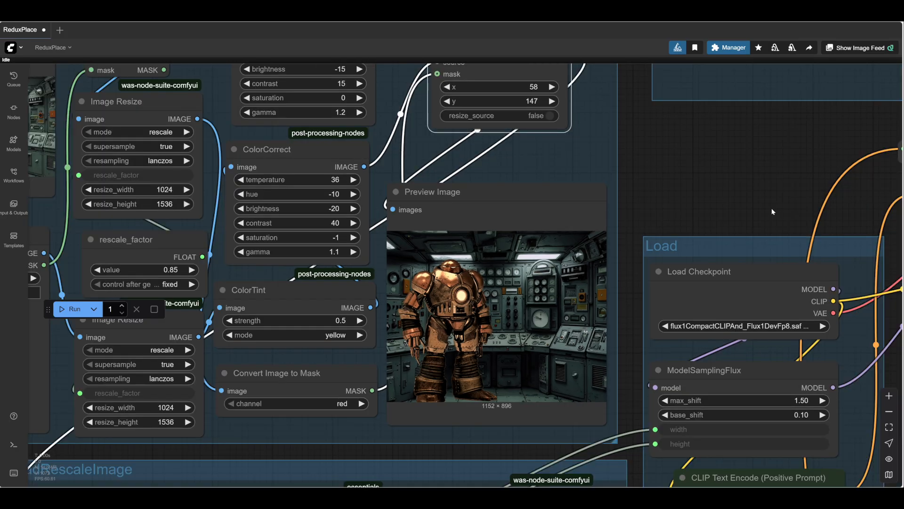
scroll(771, 208, down, 3)
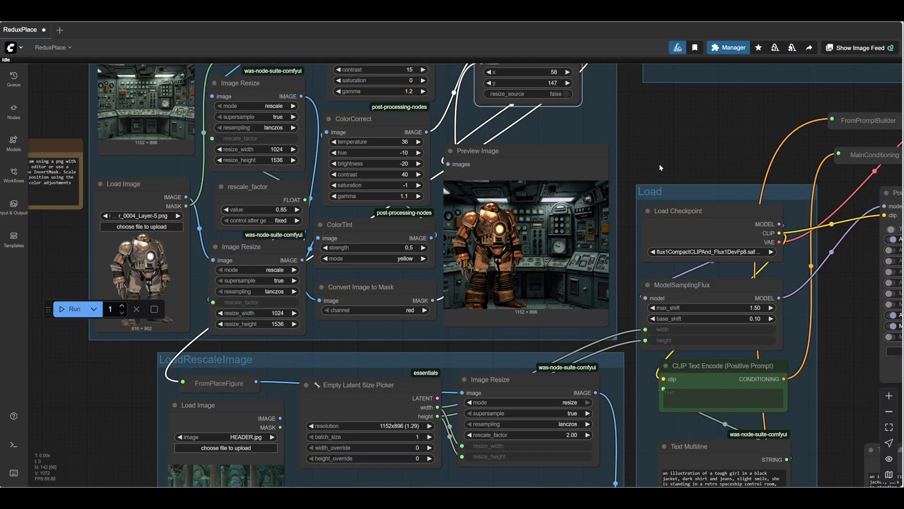
drag(659, 167, 310, 308)
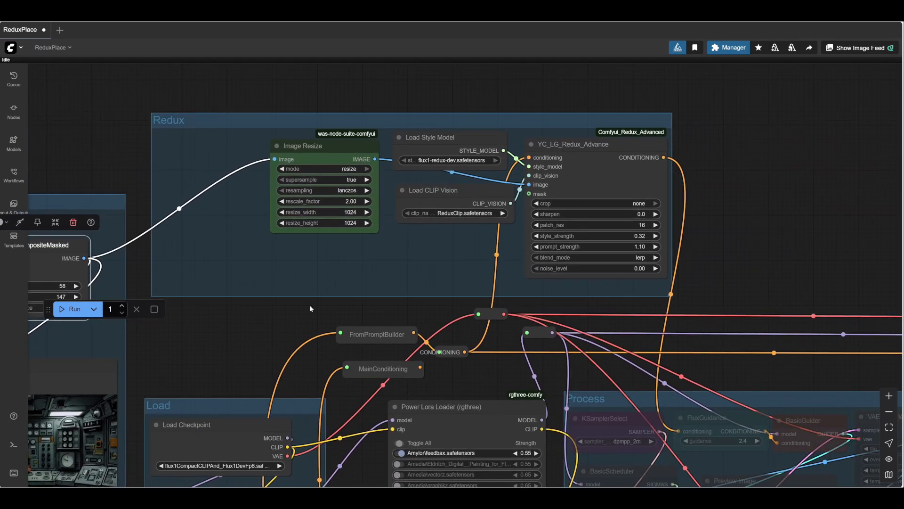
- Examine the Redux group's Image Resize, style model and CLIP Vision loaders, and the strength settings in YC_LG_Redux_Advance
drag(724, 298, 592, 278)
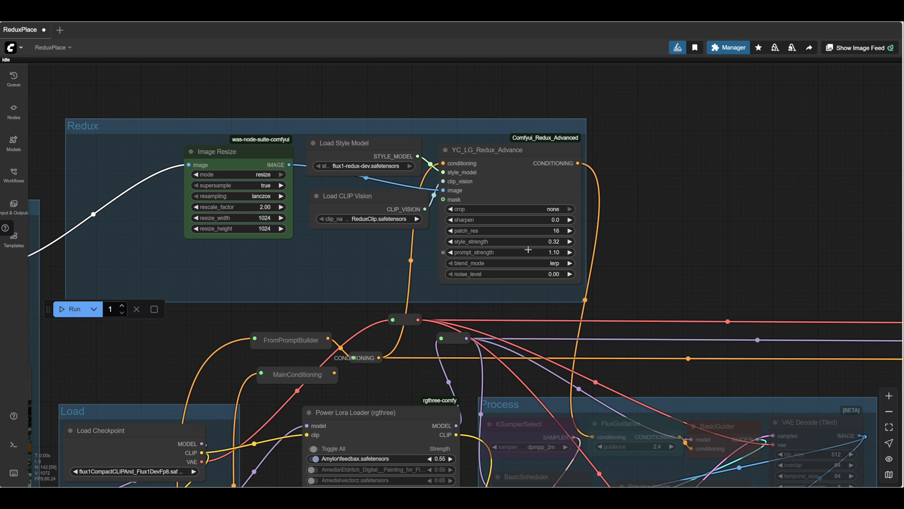
scroll(529, 250, up, 6)
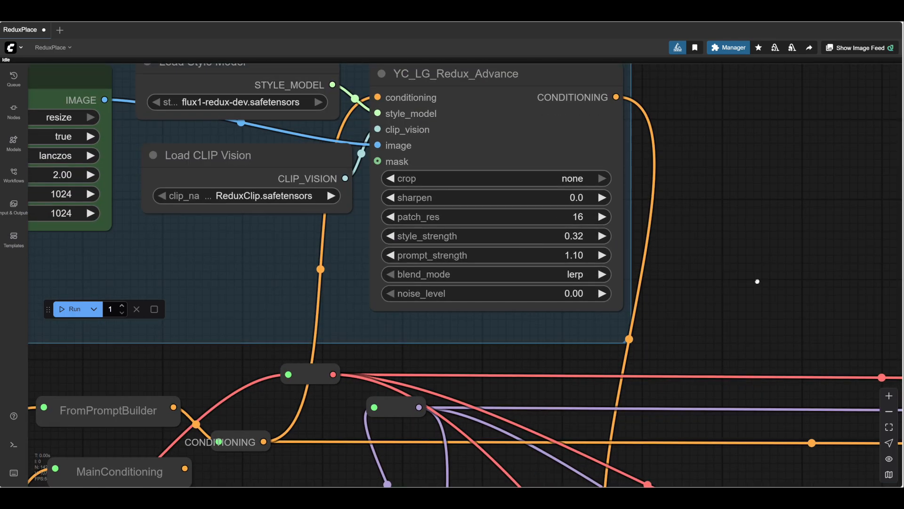
scroll(757, 281, down, 3)
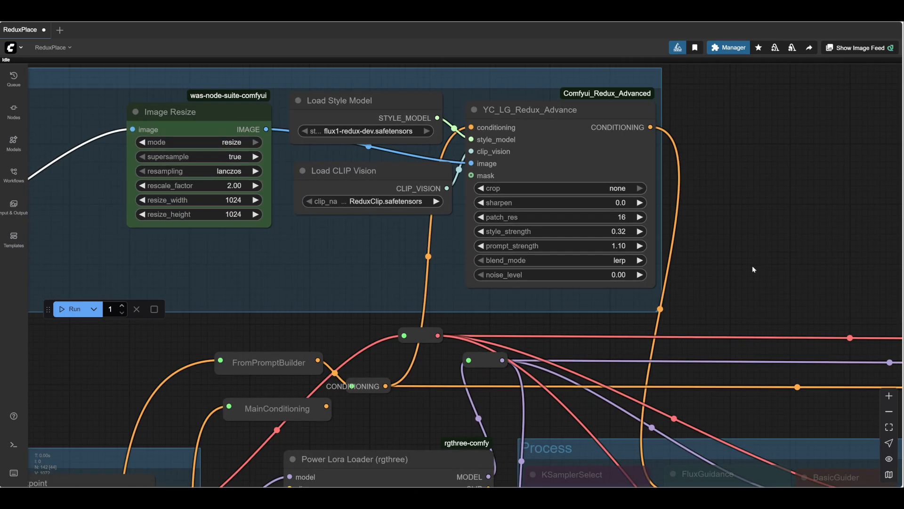
drag(753, 265, 682, 237)
drag(675, 201, 688, 189)
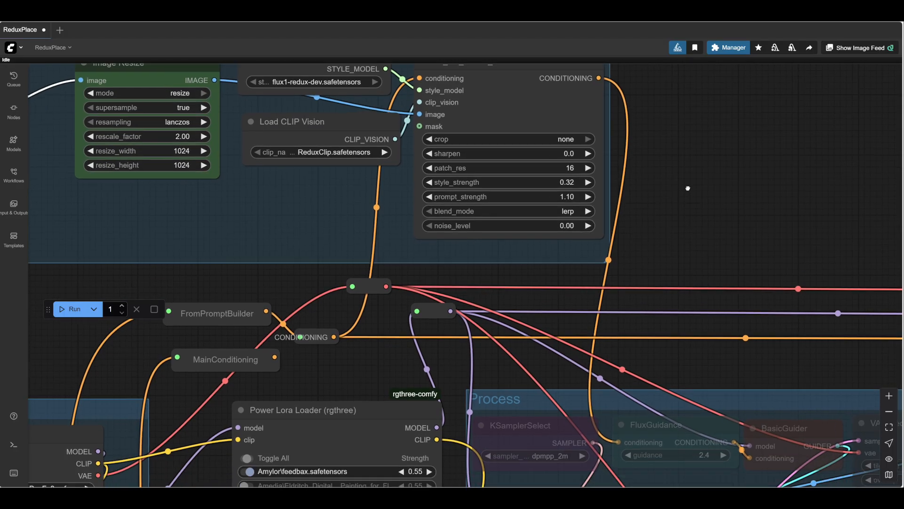
scroll(705, 133, down, 7)
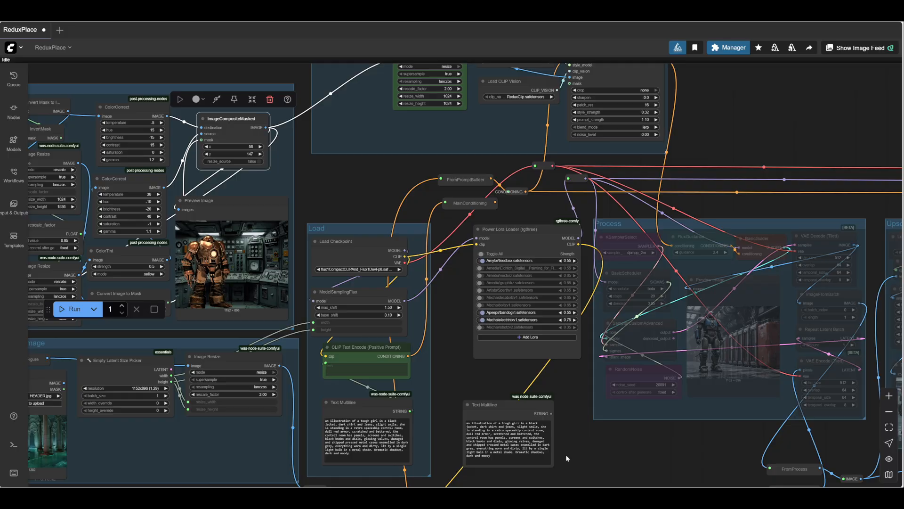
- Enable the bypassed nodes of the Process group
drag(610, 453, 898, 329)
scroll(163, 257, down, 2)
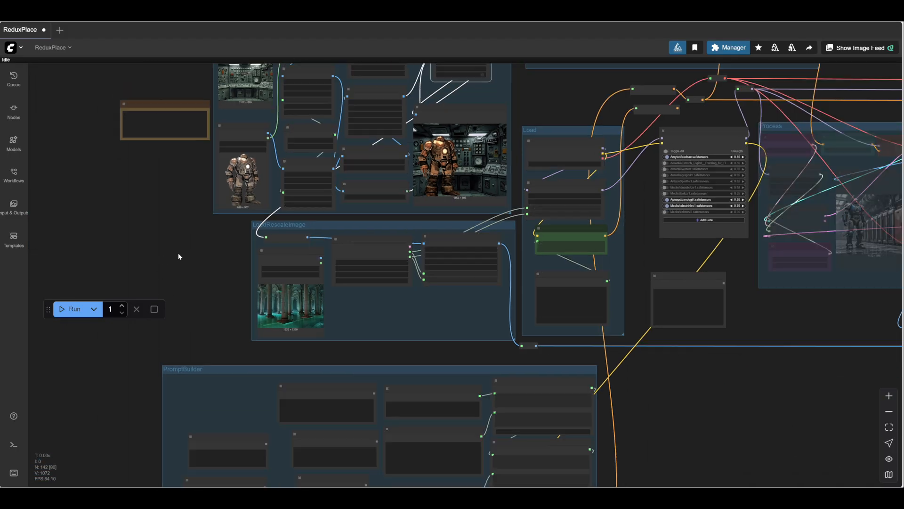
scroll(185, 259, down, 1)
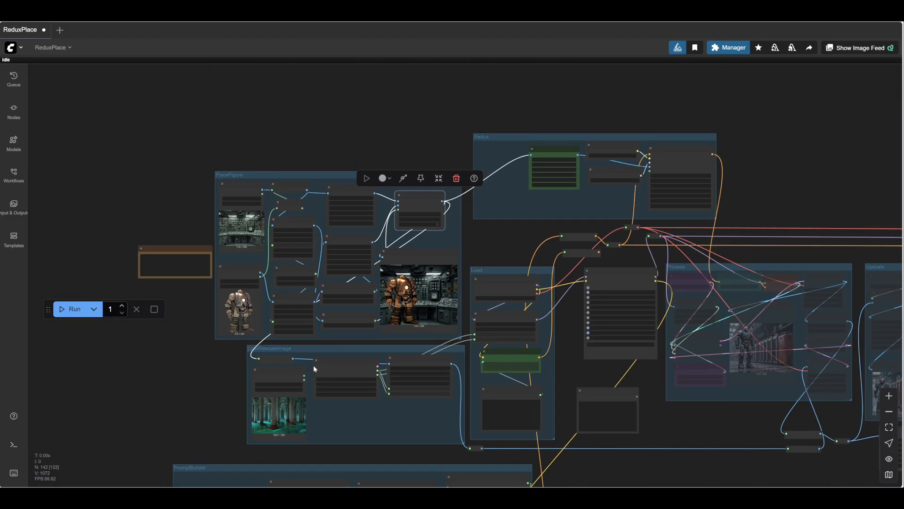
scroll(317, 364, up, 5)
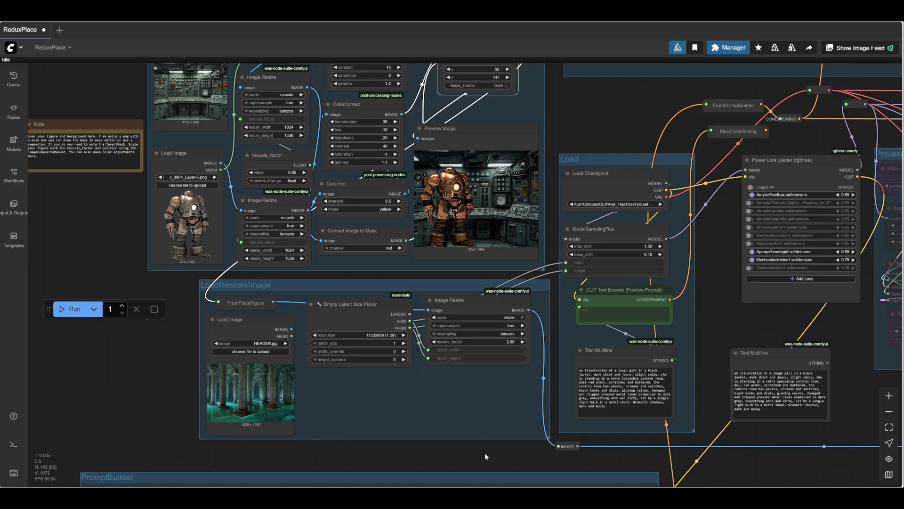
drag(484, 453, 131, 394)
drag(520, 377, 522, 430)
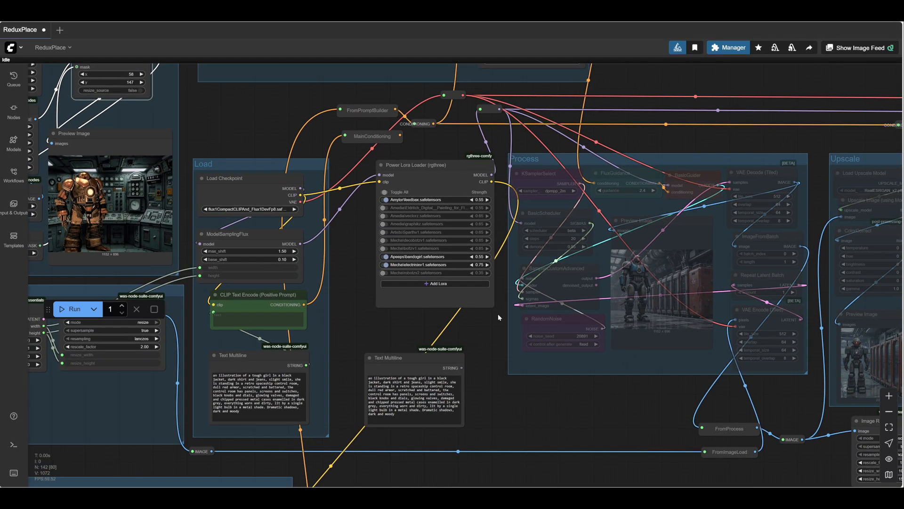
scroll(497, 315, up, 4)
drag(455, 332, 304, 347)
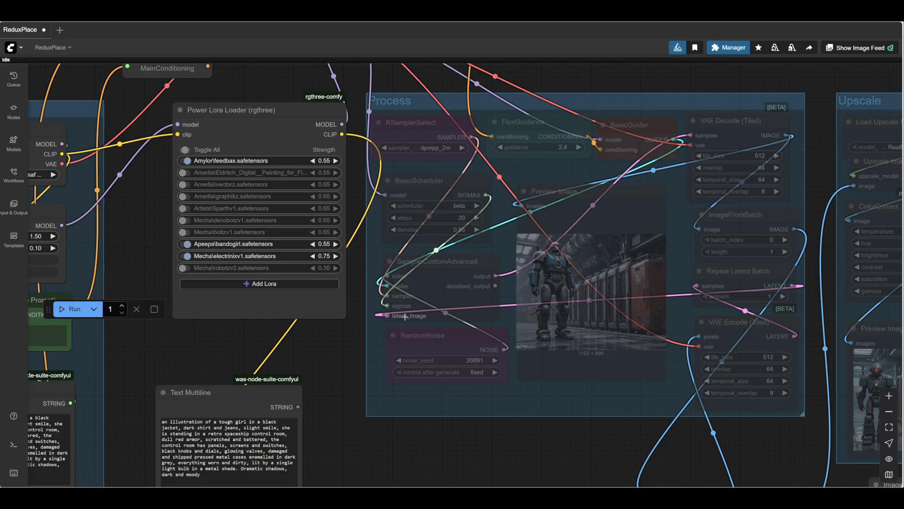
right_click(413, 406)
click(465, 391)
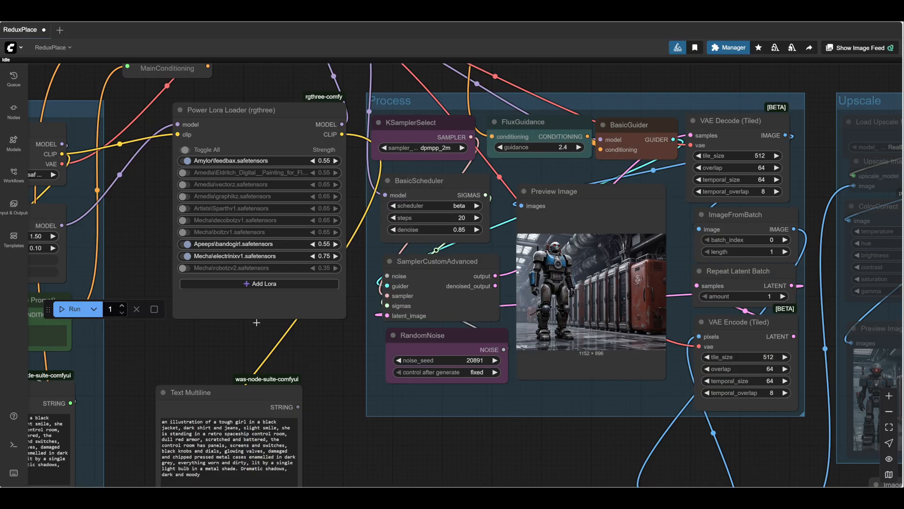
- Review the LoRAs switched on in the Power Lora Loader alongside the sampler, scheduler and noise settings in the Process group
drag(198, 339, 181, 388)
drag(282, 376, 280, 400)
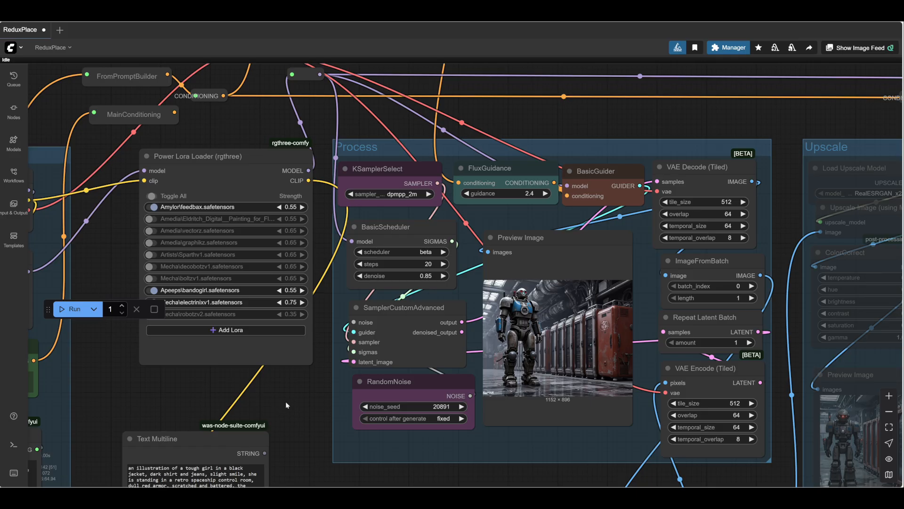
drag(286, 401, 323, 388)
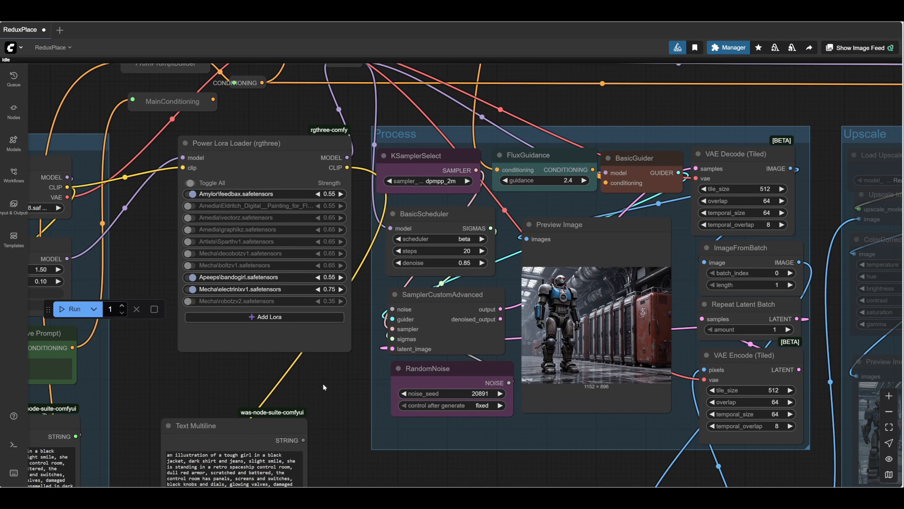
scroll(351, 376, down, 1)
scroll(317, 349, down, 1)
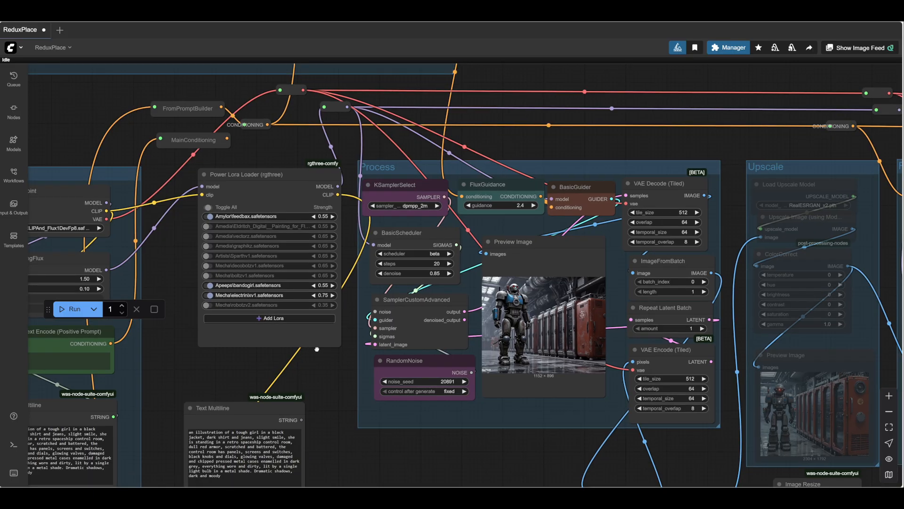
- Examine the PromptBuilder group's prompt lists, its Medium, Subject, Place and Mood nodes, and the Concatenate chain they feed
scroll(317, 349, down, 3)
drag(348, 361, 531, 440)
drag(294, 237, 327, 188)
scroll(590, 400, up, 5)
drag(587, 401, 634, 404)
drag(559, 406, 745, 274)
drag(714, 315, 830, 207)
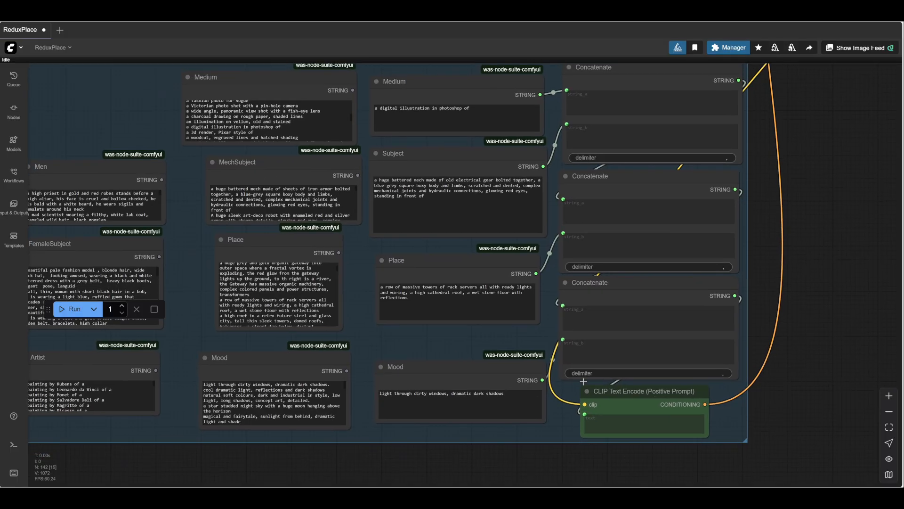
drag(416, 469, 470, 473)
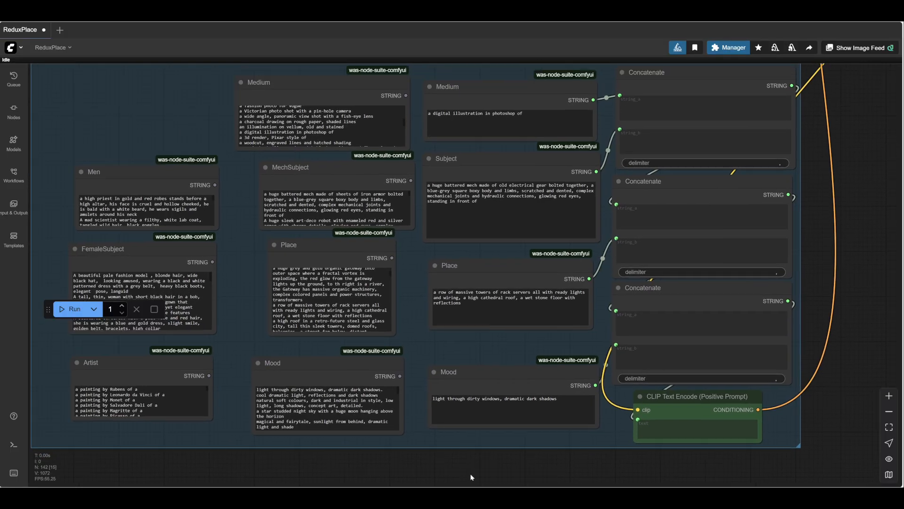
drag(805, 373, 729, 397)
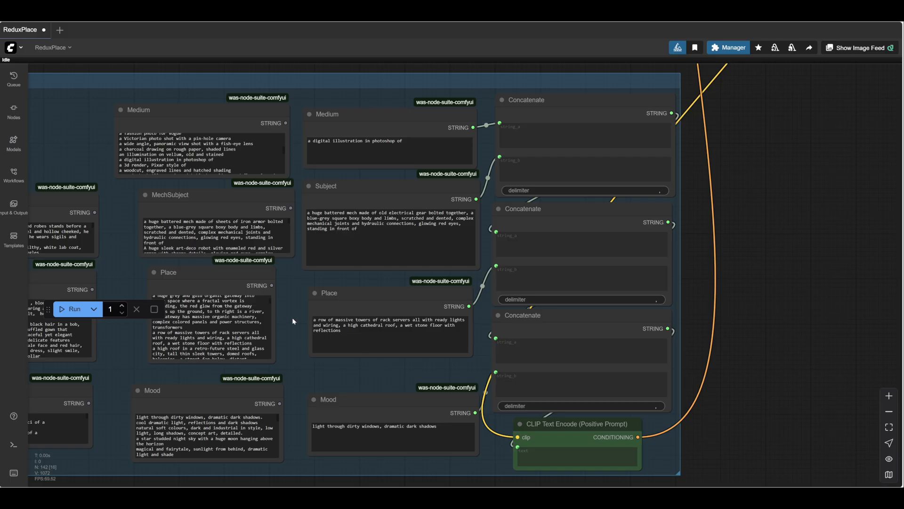
drag(763, 238, 725, 257)
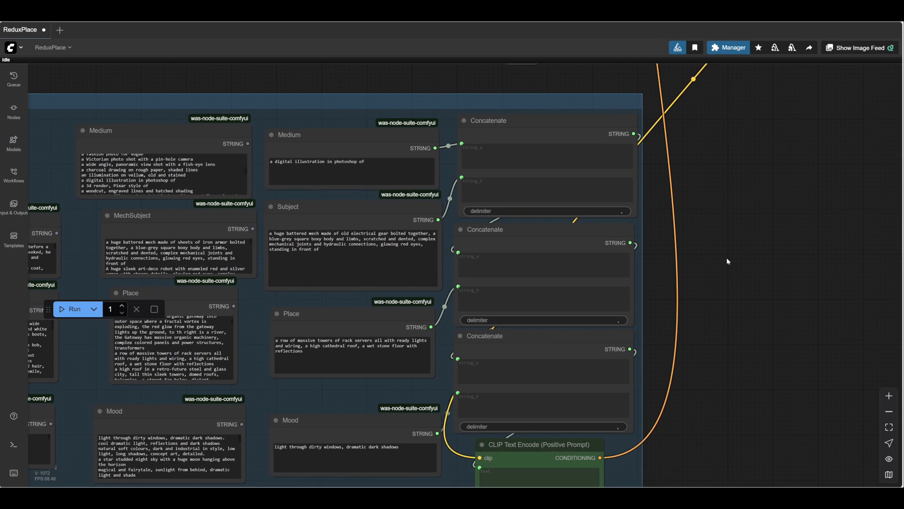
scroll(730, 258, up, 2)
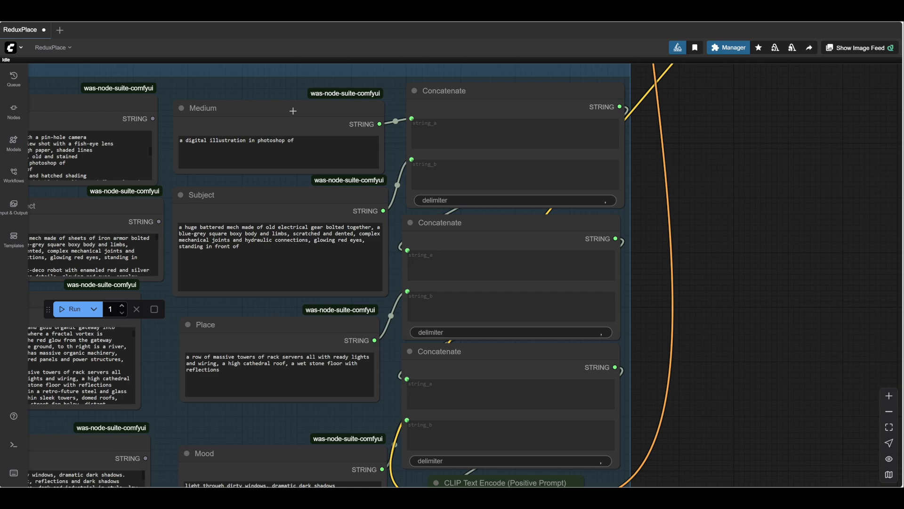
- Select the connected Medium node and the MechSubject node in the PromptBuilder, and read through the MechSubject prompt list
drag(295, 111, 296, 105)
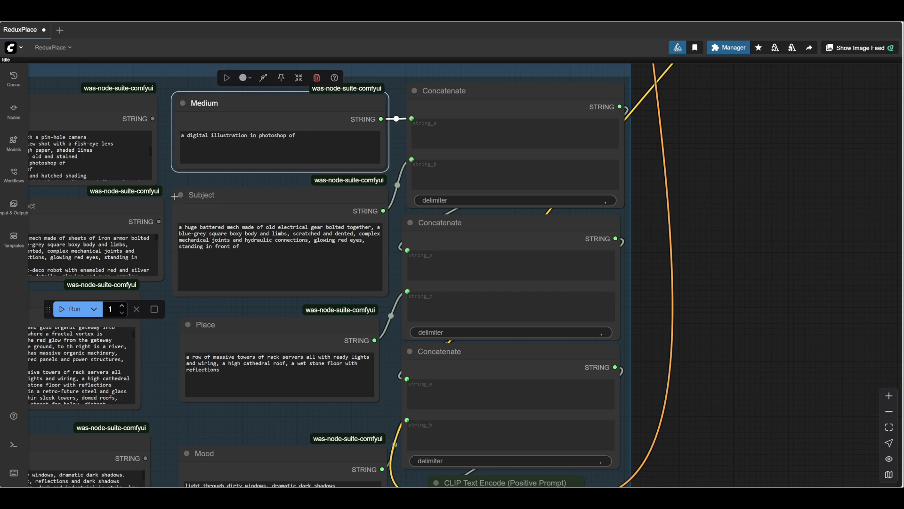
drag(167, 180, 382, 199)
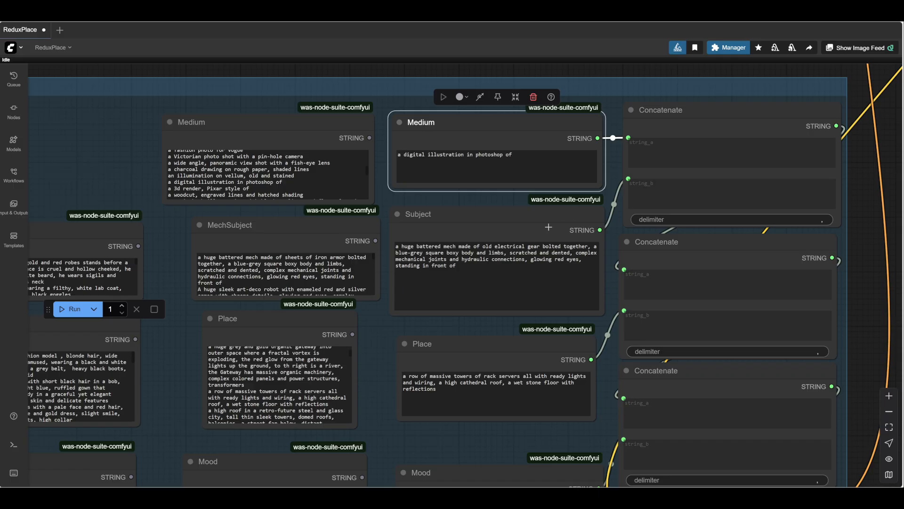
drag(375, 323, 360, 286)
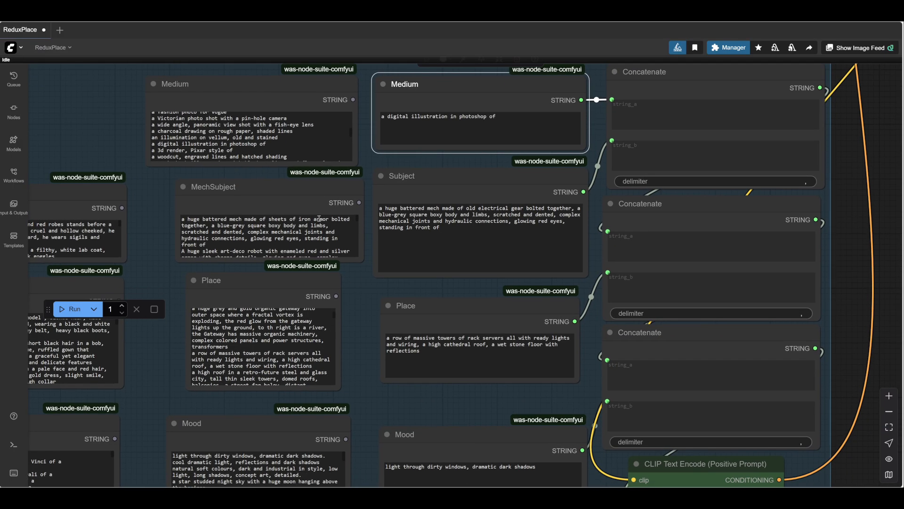
click(276, 186)
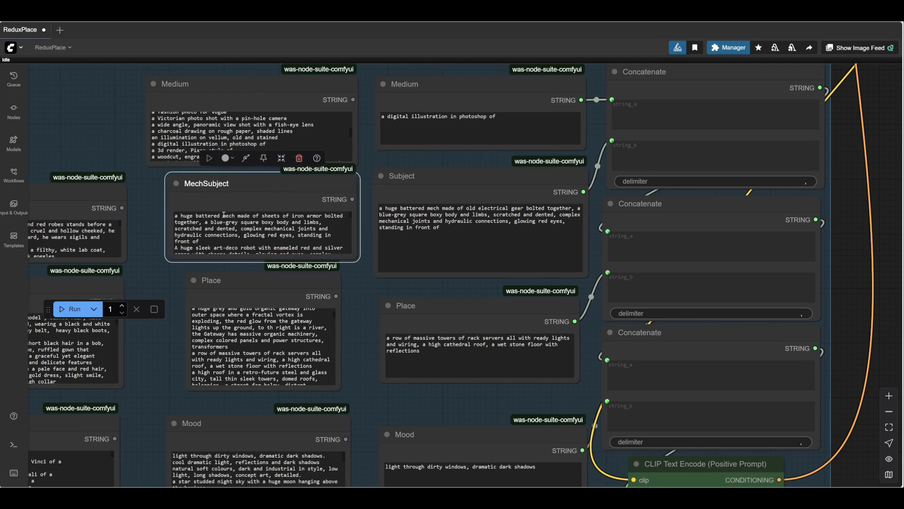
scroll(324, 230, down, 5)
scroll(324, 231, up, 1)
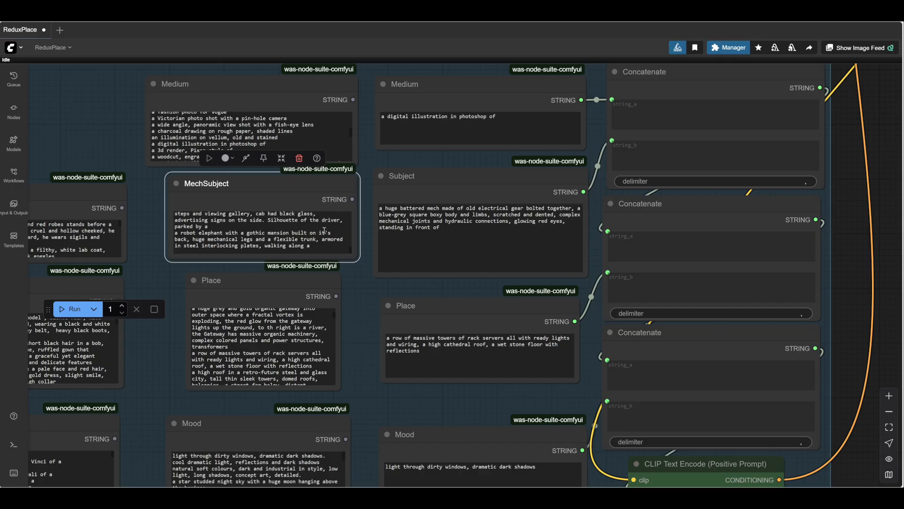
scroll(324, 230, up, 3)
scroll(351, 297, down, 5)
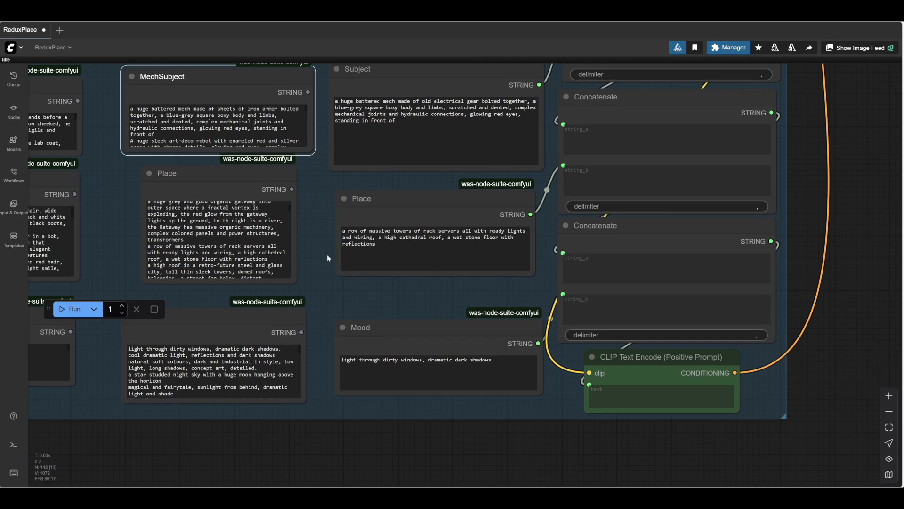
- Review the Place and Mood text nodes and the last Concatenate node leading into the CLIP Text Encode (Positive Prompt)
scroll(359, 282, down, 4)
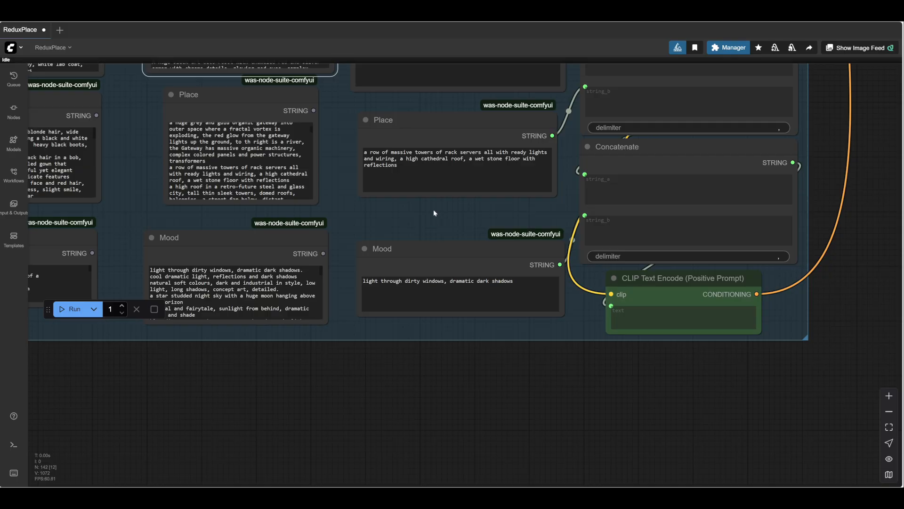
scroll(433, 213, up, 8)
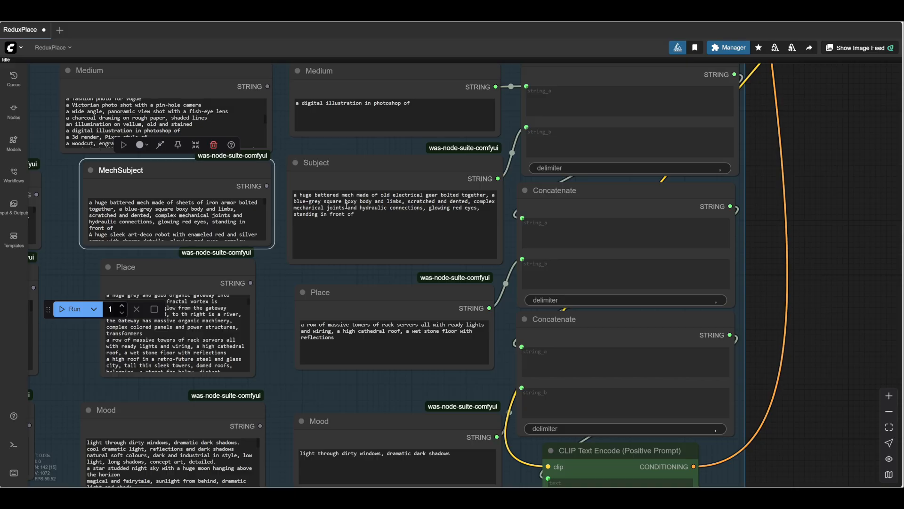
scroll(323, 209, down, 5)
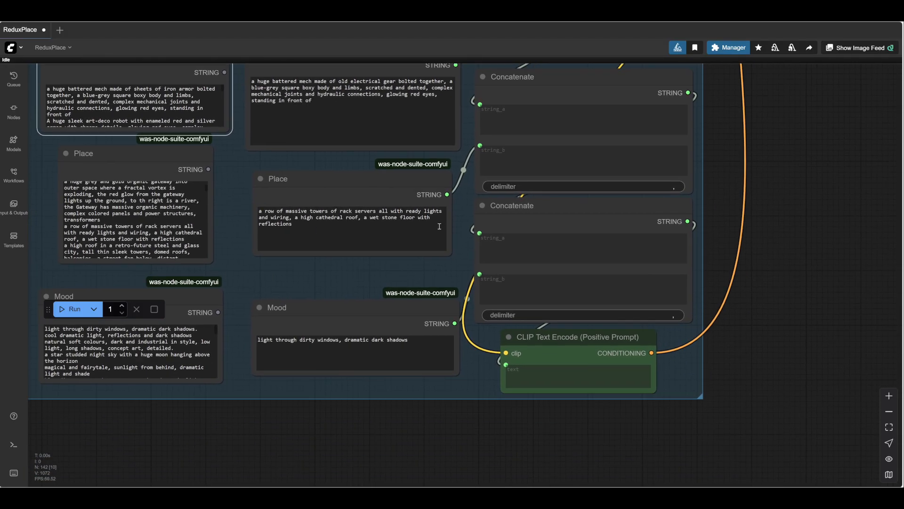
drag(234, 298, 205, 201)
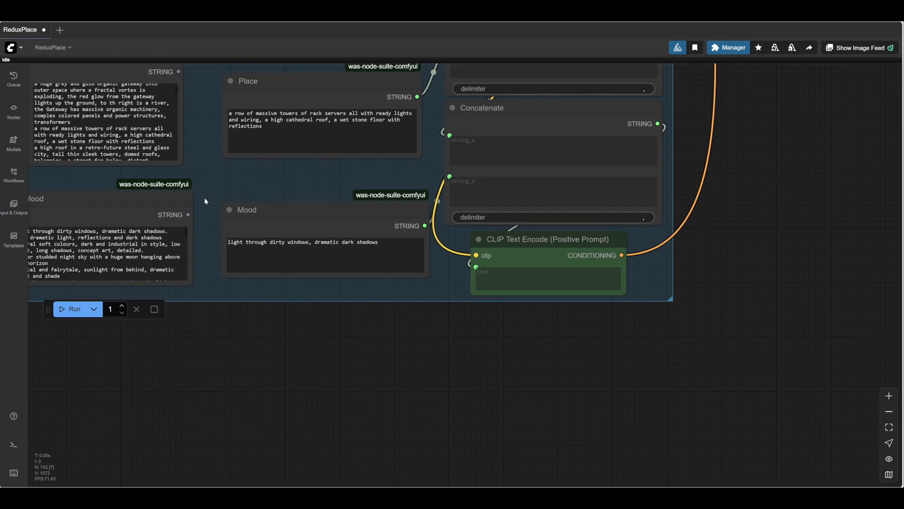
scroll(270, 319, up, 1)
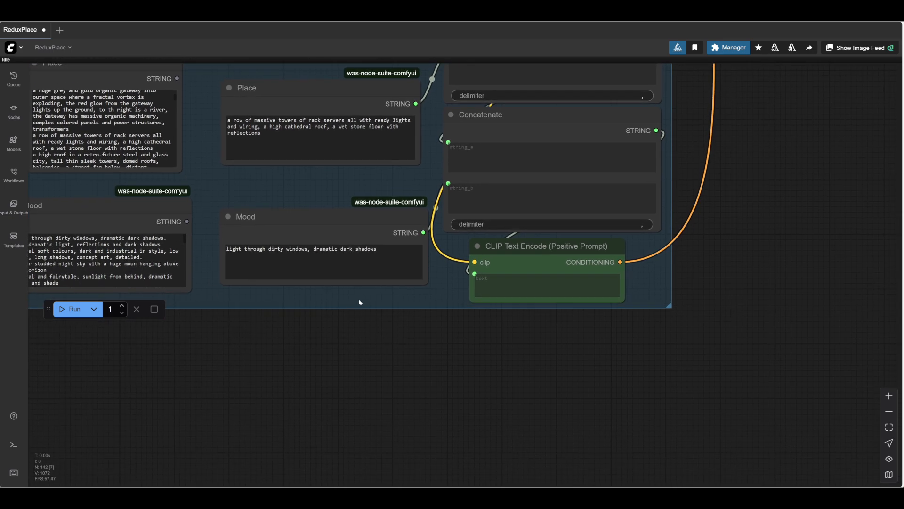
drag(375, 308, 371, 313)
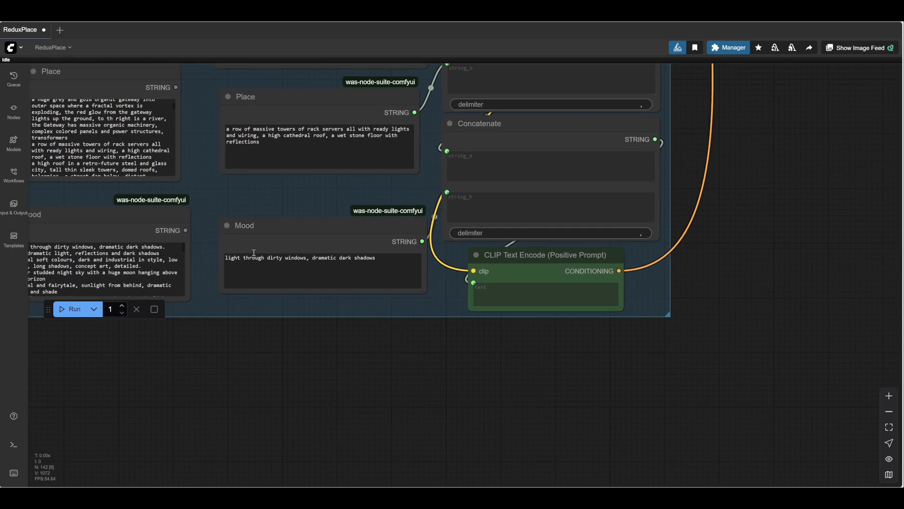
drag(445, 296, 350, 337)
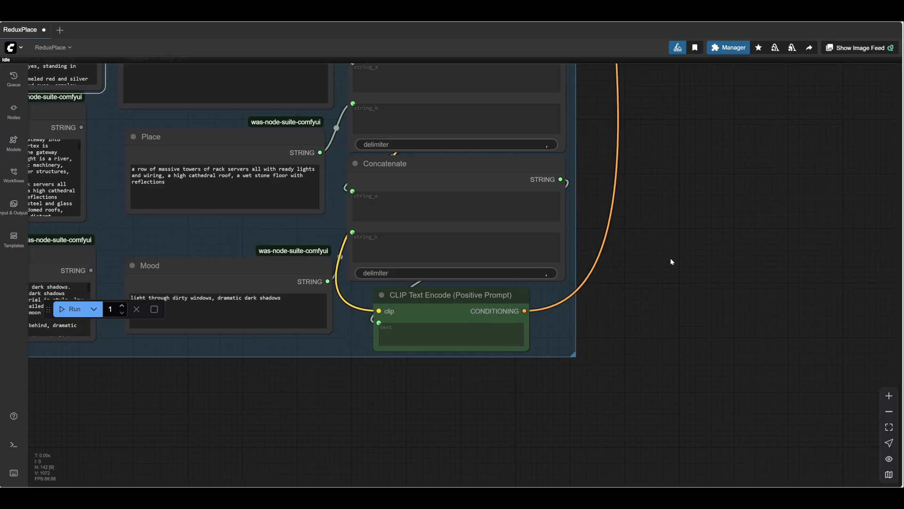
drag(676, 257, 650, 301)
- Survey how the PromptBuilder output and conditioning links run through the Load, Power Lora Loader, Process and Upscale parts of the workflow
scroll(652, 305, down, 5)
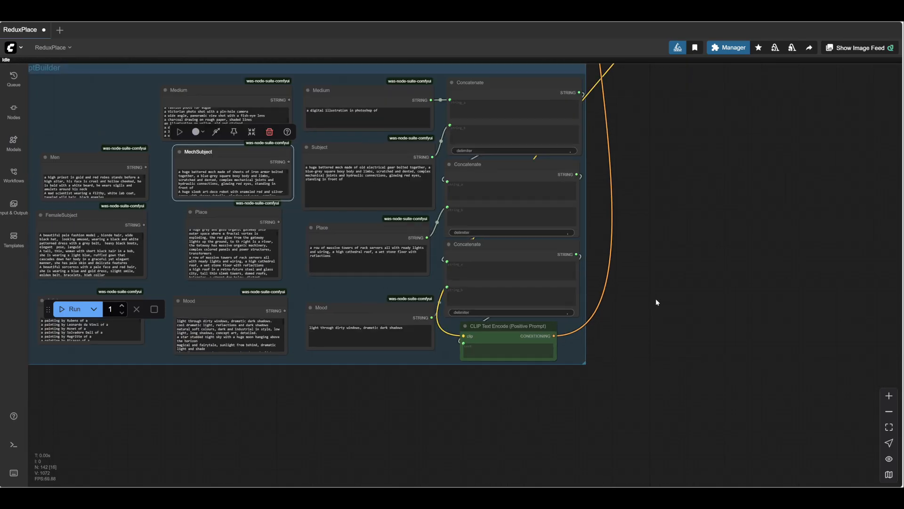
scroll(620, 287, down, 5)
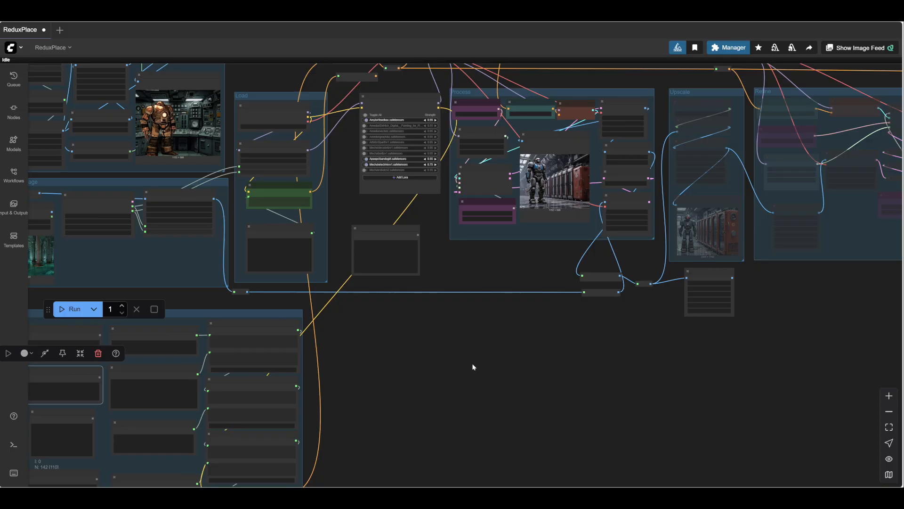
scroll(473, 367, down, 1)
scroll(527, 116, up, 8)
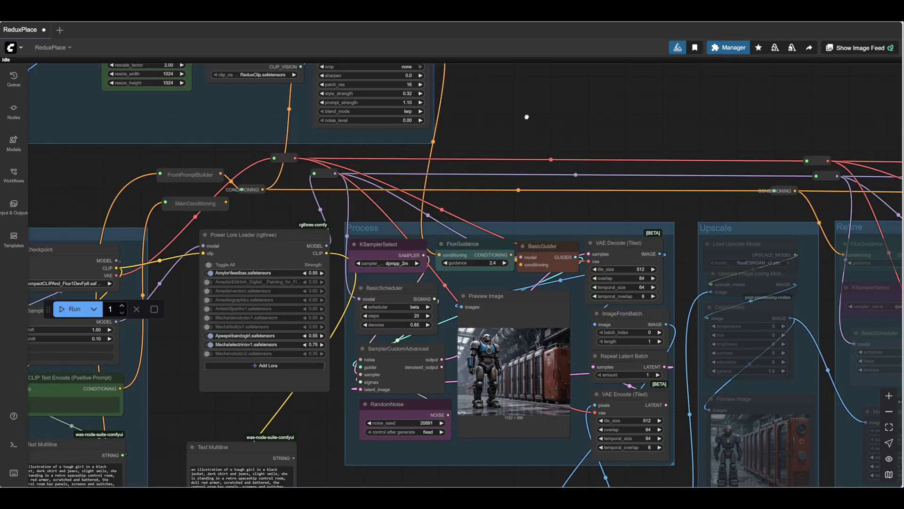
drag(526, 117, 545, 49)
scroll(537, 94, down, 2)
scroll(471, 356, up, 1)
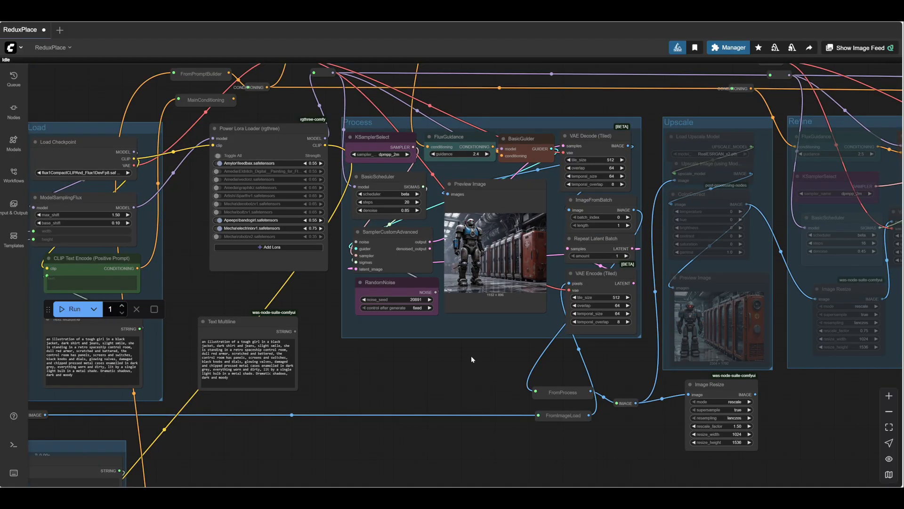
scroll(471, 357, up, 4)
- Examine the spare Text Multiline prompt, the Load group's CLIP Text Encode and its text, and the LoadRescaleImage nodes
drag(488, 356, 721, 314)
drag(590, 349, 697, 343)
scroll(599, 332, up, 2)
drag(606, 330, 623, 331)
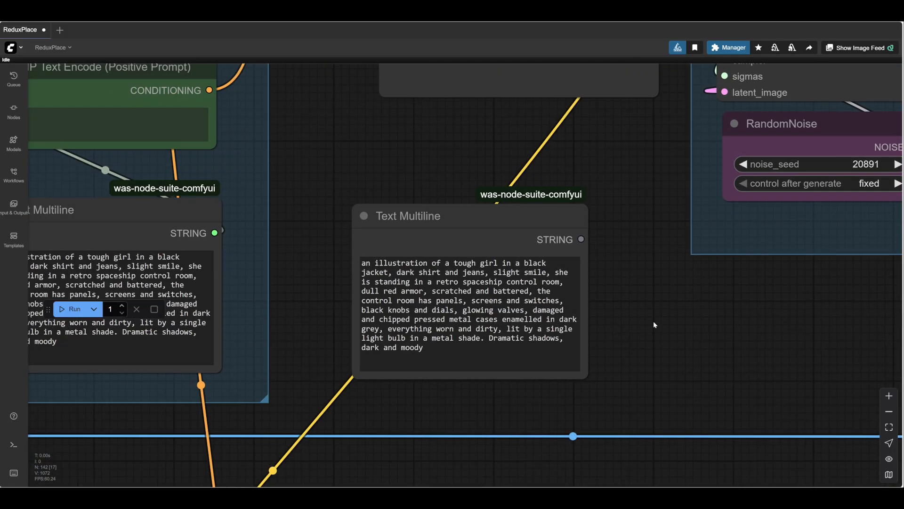
drag(356, 174, 800, 249)
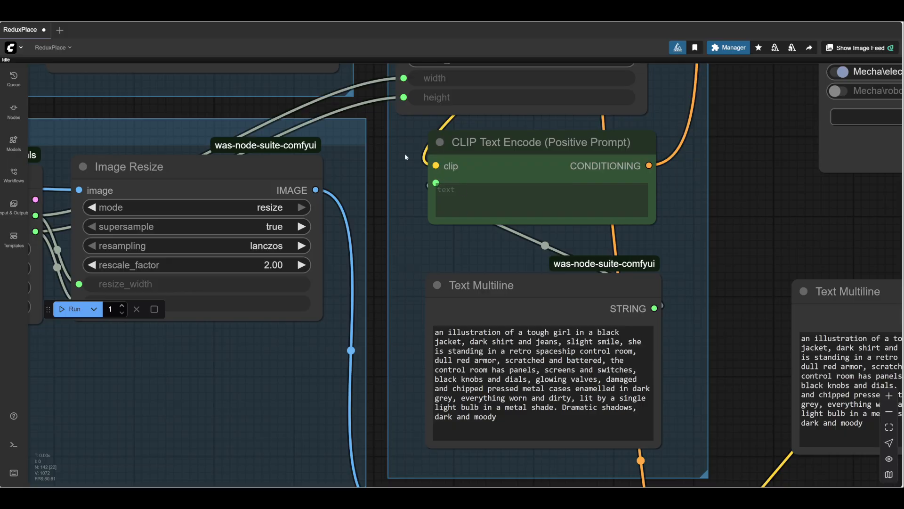
drag(405, 153, 693, 106)
scroll(678, 301, down, 3)
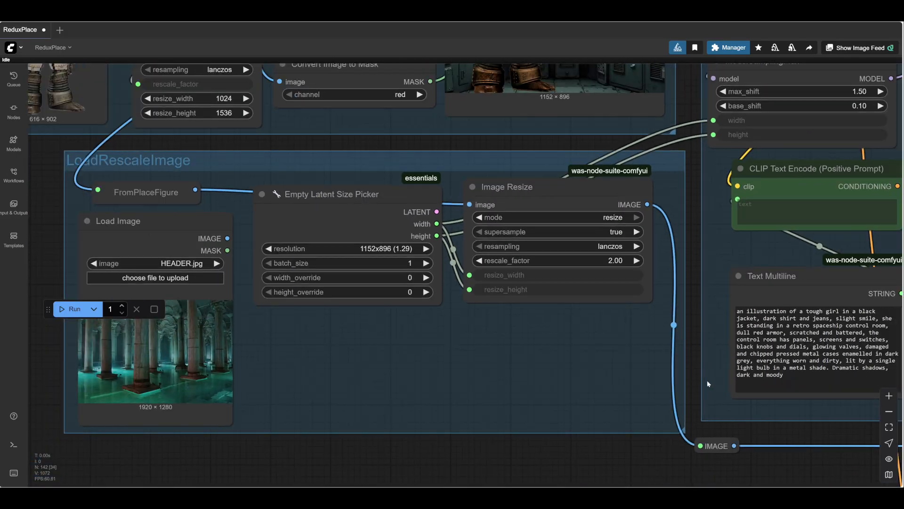
- Insert the word "brass" before "mech" in the connected Subject prompt of the PromptBuilder group
drag(645, 476, 504, 116)
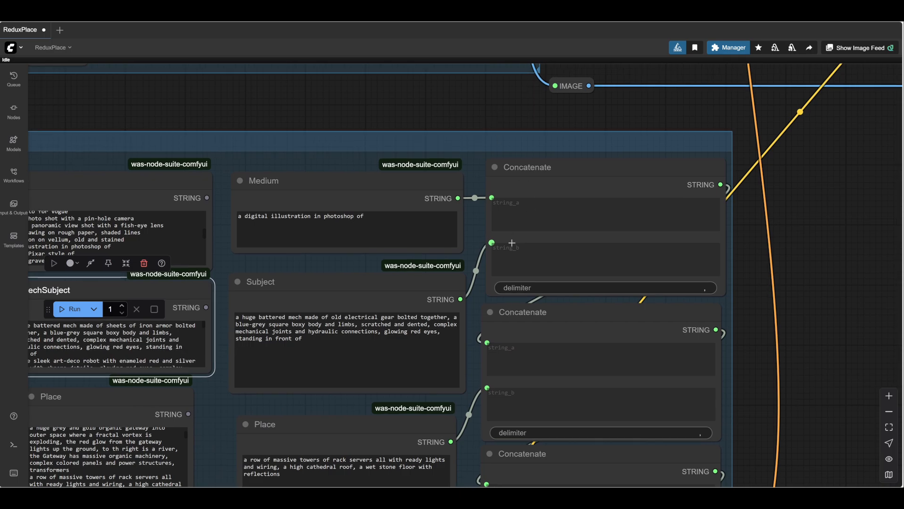
drag(567, 340, 595, 297)
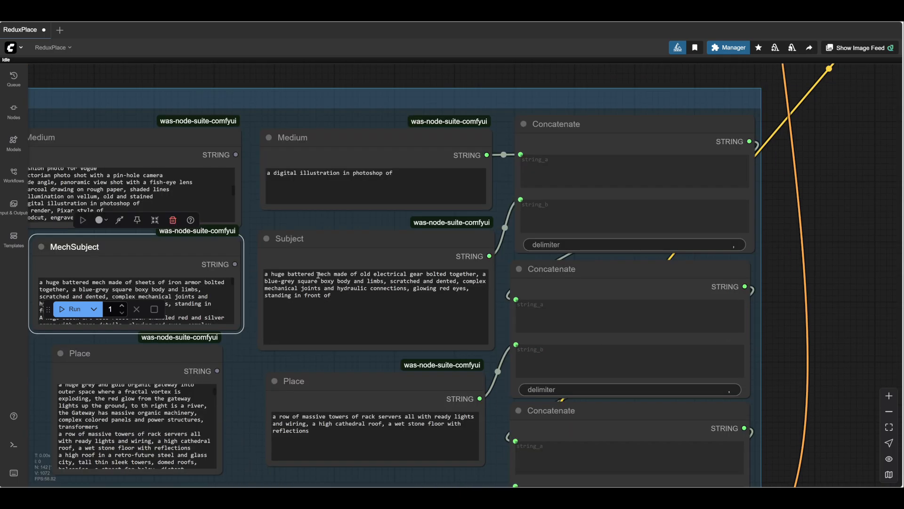
click(318, 275)
text(brass)
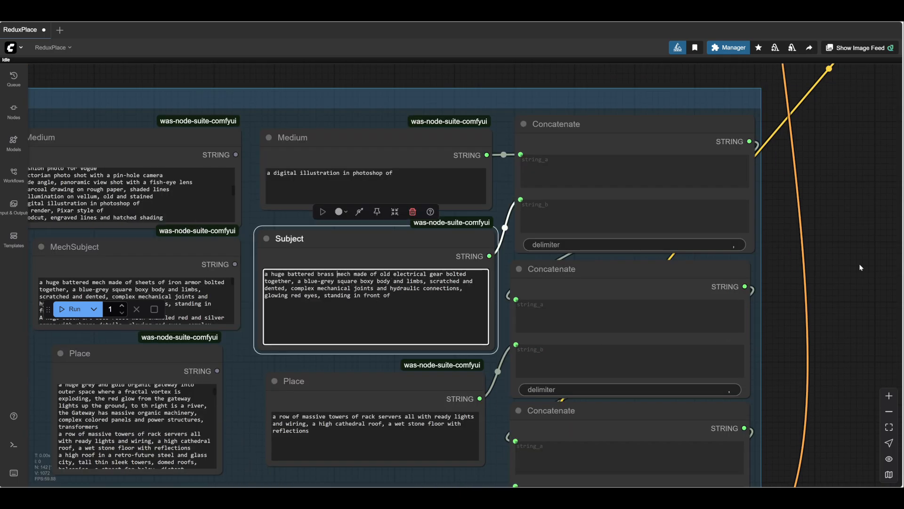
- Run the workflow with the edited Subject prompt, keeping the Process group in view
scroll(860, 266, down, 3)
drag(797, 283, 48, 480)
scroll(48, 481, down, 3)
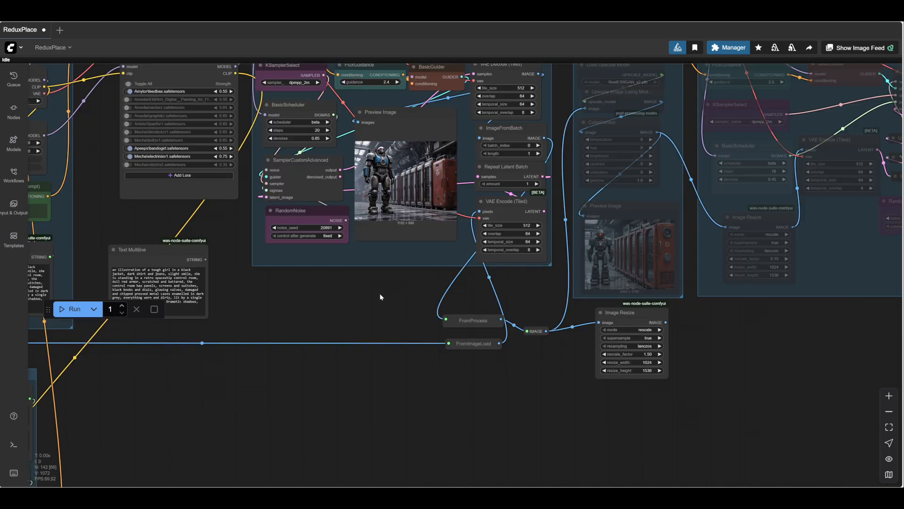
drag(394, 286, 527, 339)
scroll(436, 335, up, 5)
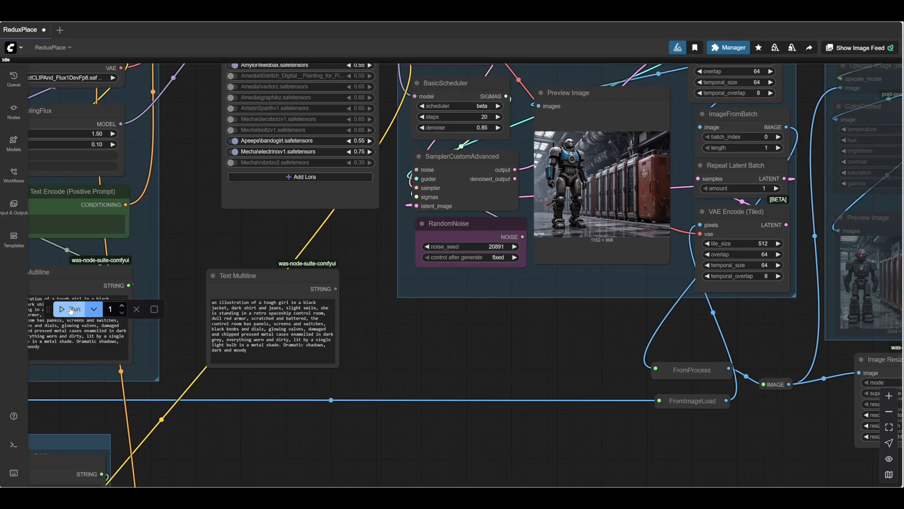
click(71, 309)
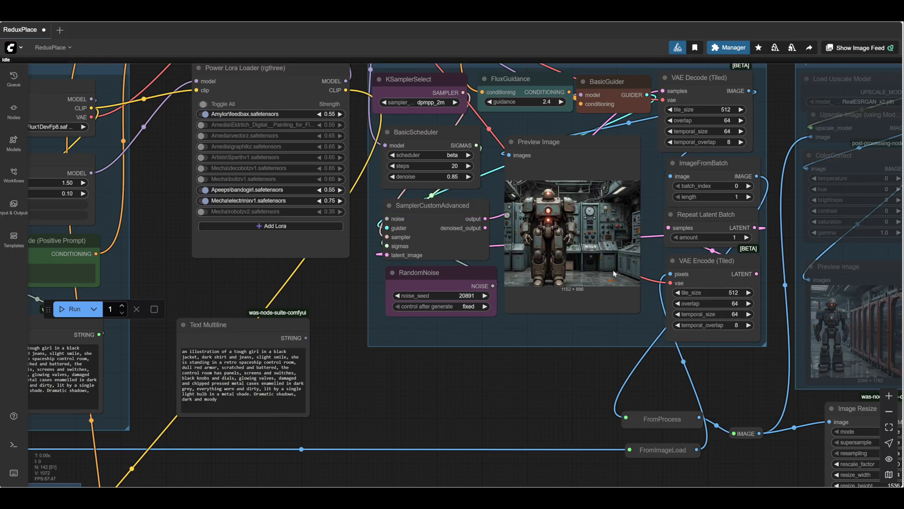
- Inspect the generated robot preview and switch off the Apeeps\bandogirl.safetensors LoRA in the Power Lora Loader
scroll(580, 231, up, 5)
scroll(580, 231, down, 5)
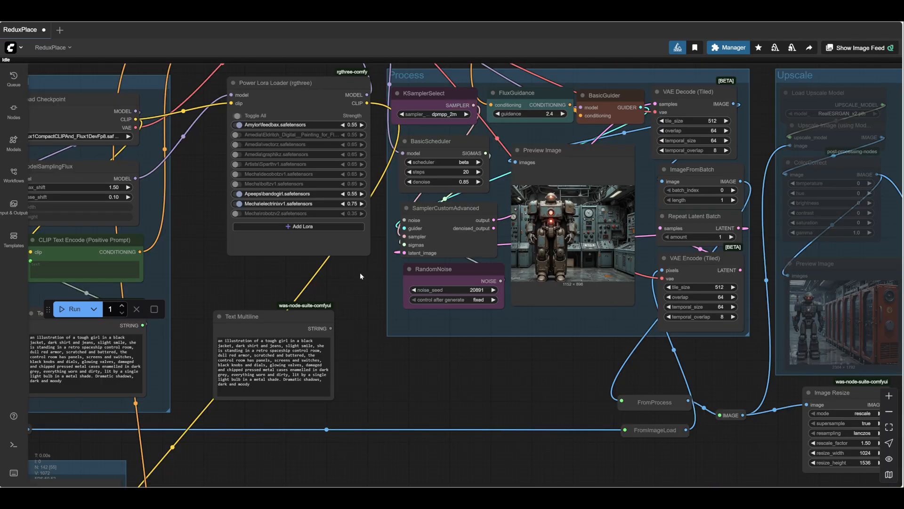
drag(259, 261, 289, 261)
click(310, 238)
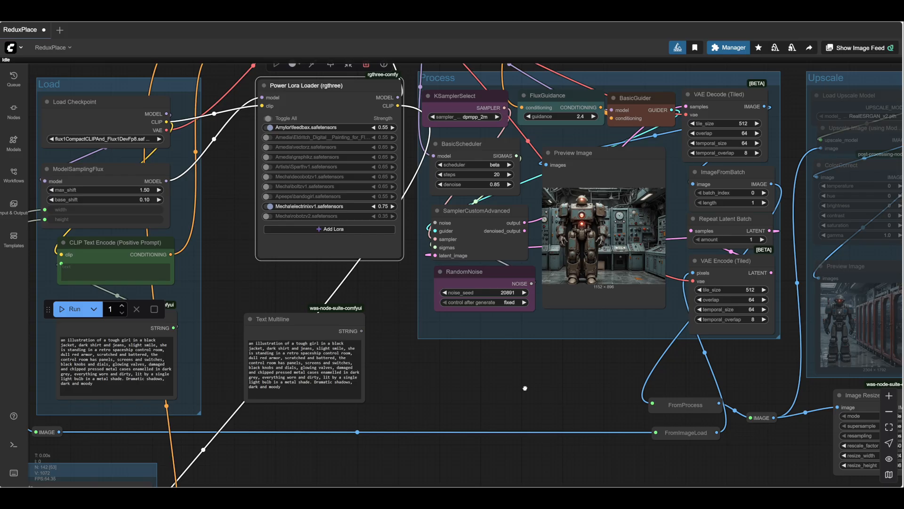
- Set the RandomNoise noise_seed to 20892 and run the workflow again
drag(525, 388, 428, 428)
scroll(428, 432, up, 3)
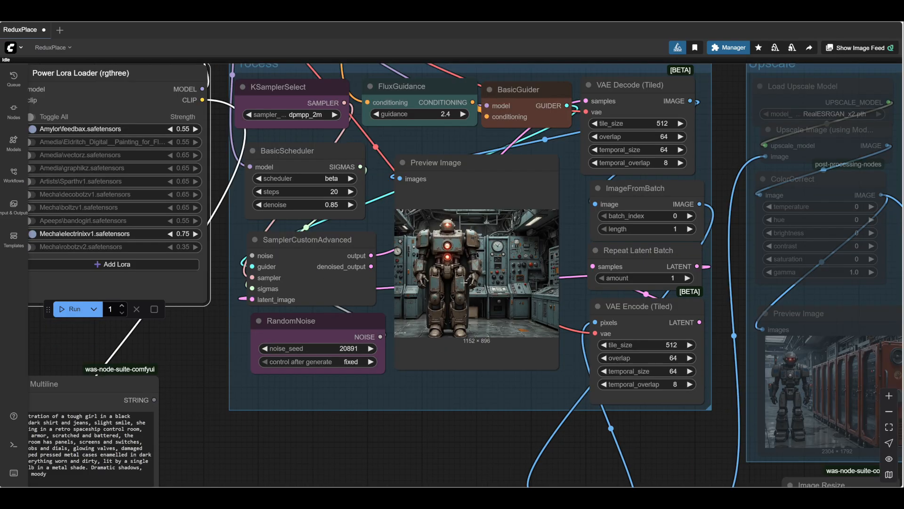
scroll(465, 281, up, 7)
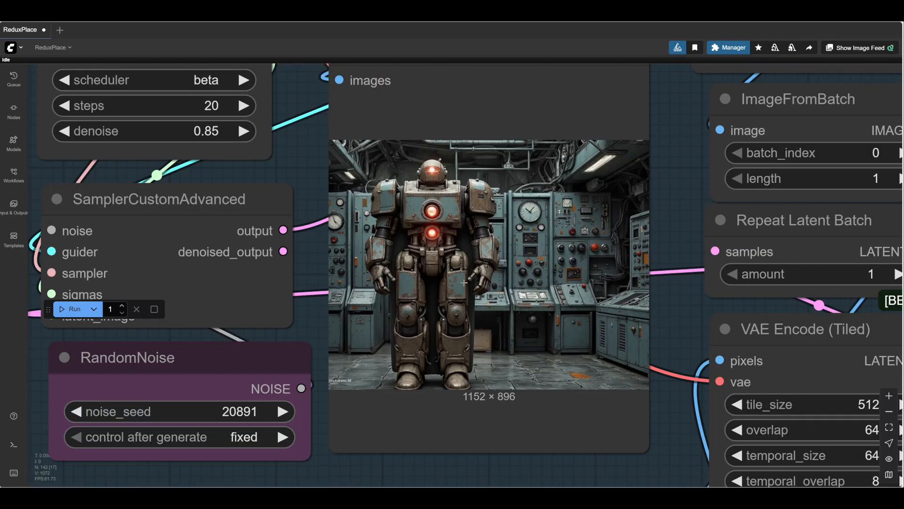
scroll(465, 280, down, 5)
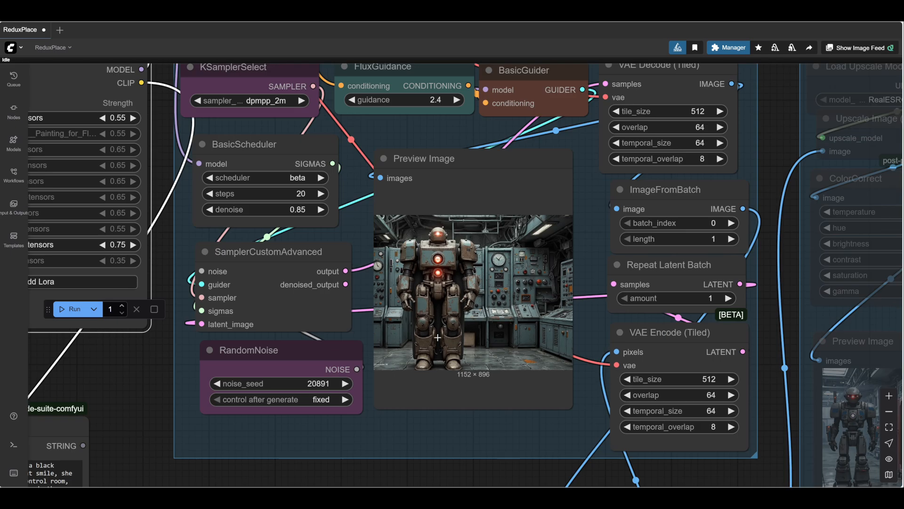
click(345, 383)
key(ctrl+Return)
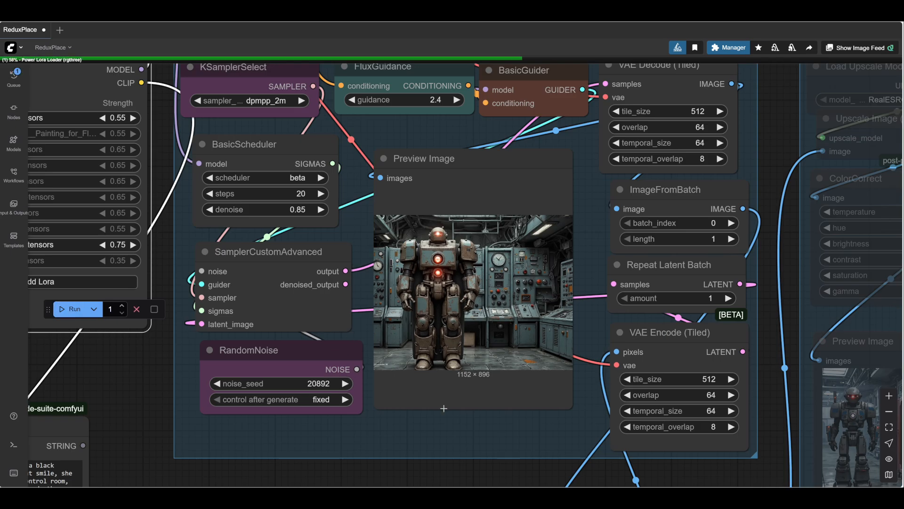
- Follow the run in the Process group and examine the new robot image in the Preview Image node
drag(459, 420, 460, 406)
scroll(460, 409, down, 3)
scroll(443, 421, up, 2)
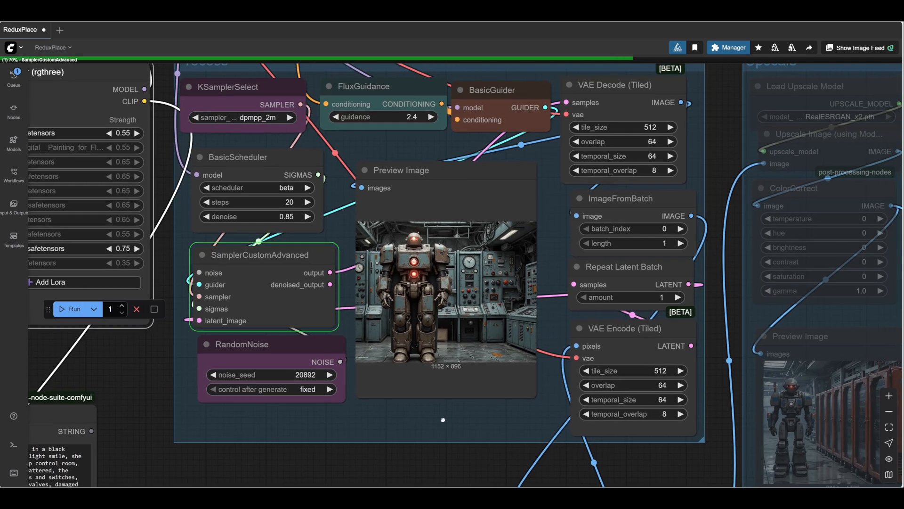
scroll(443, 422, down, 2)
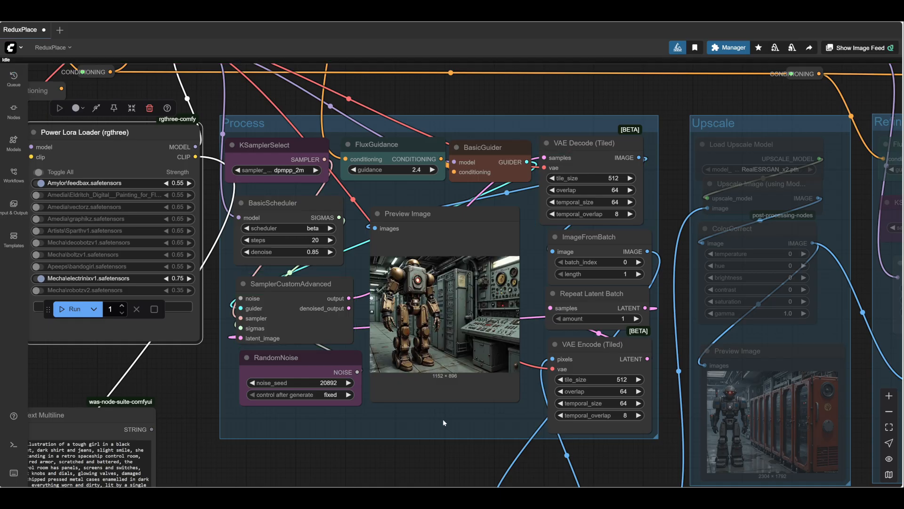
scroll(424, 320, up, 5)
scroll(481, 323, down, 3)
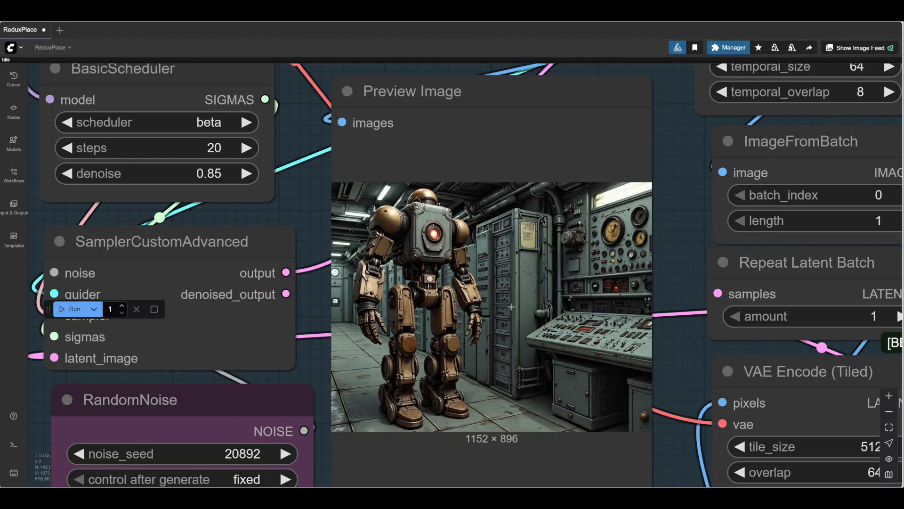
scroll(610, 353, down, 2)
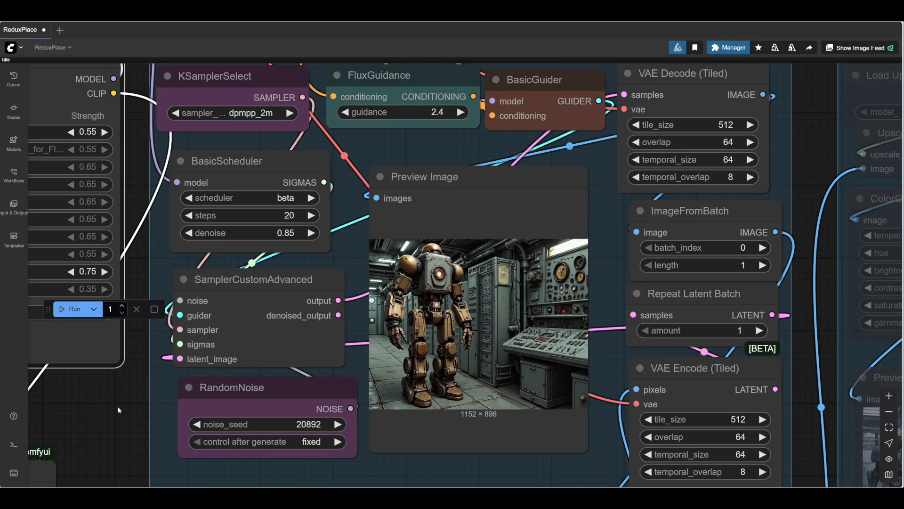
- Replace the Mecha\robotzv2 LoRA in the Power Lora Loader with Mecha\decobotzv2.safetensors and switch it on
drag(117, 406, 462, 379)
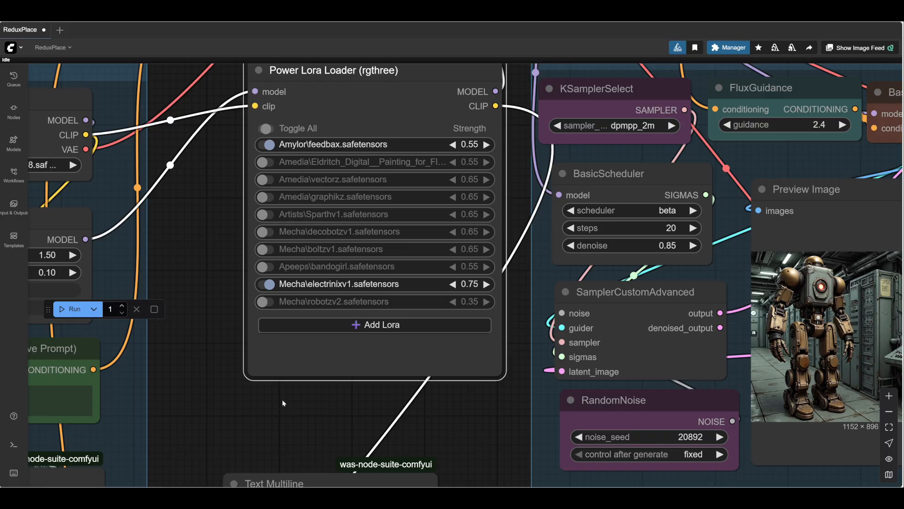
click(341, 305)
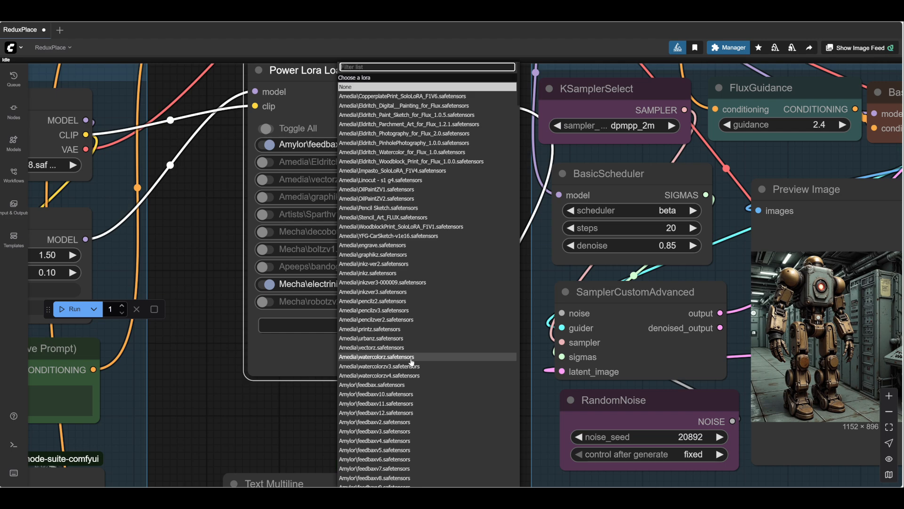
scroll(411, 361, down, 8)
scroll(422, 339, down, 3)
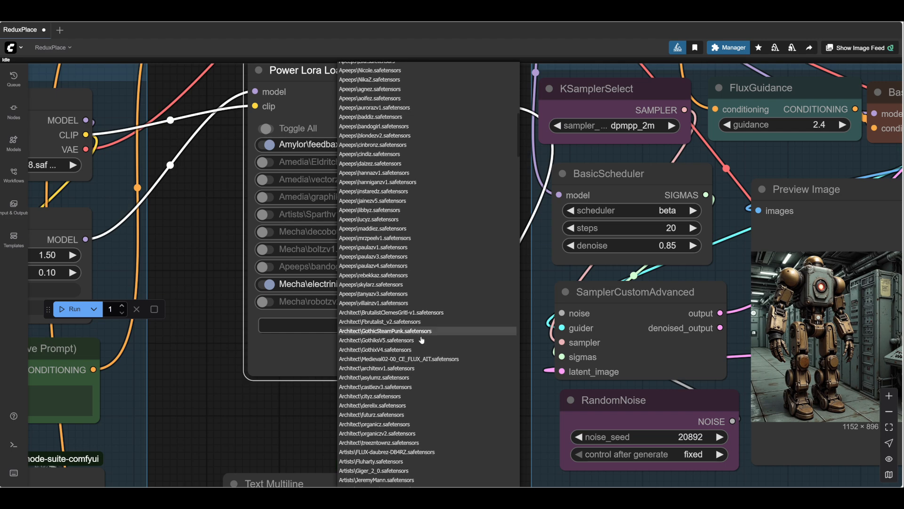
scroll(424, 340, down, 5)
scroll(426, 342, down, 10)
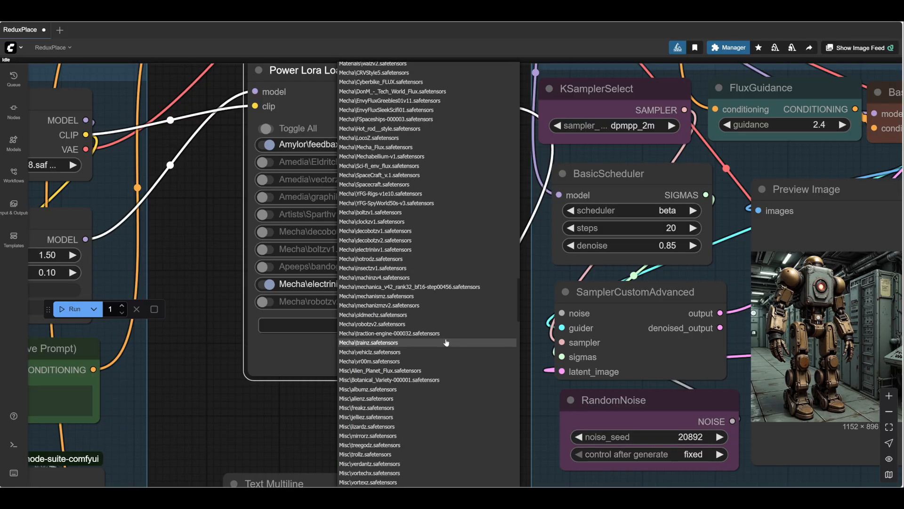
scroll(443, 342, down, 1)
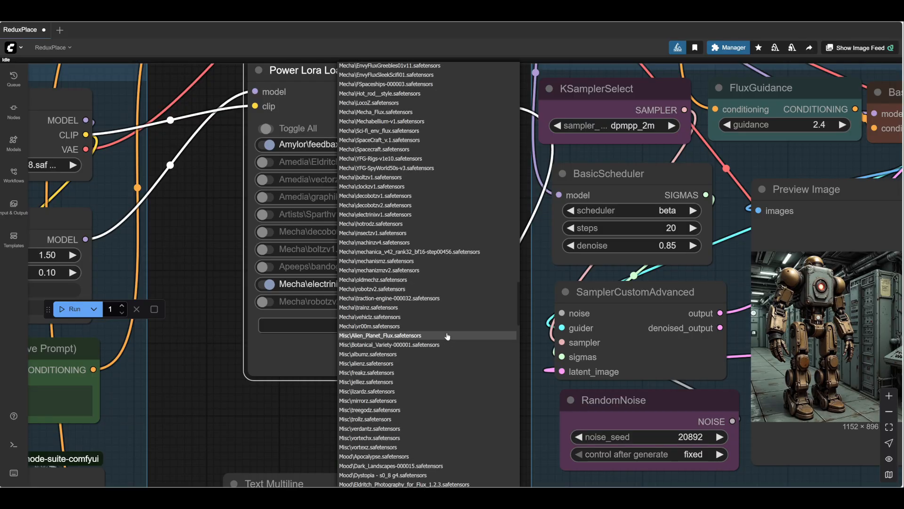
click(383, 205)
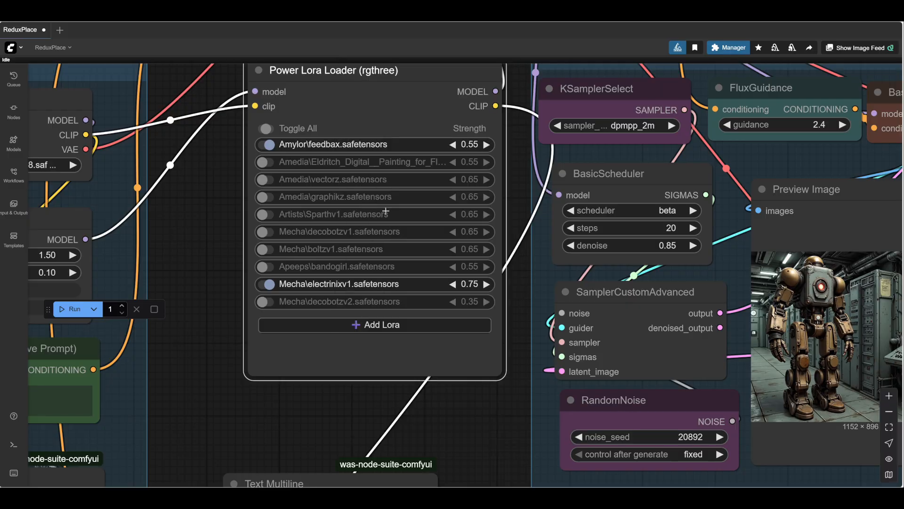
click(266, 301)
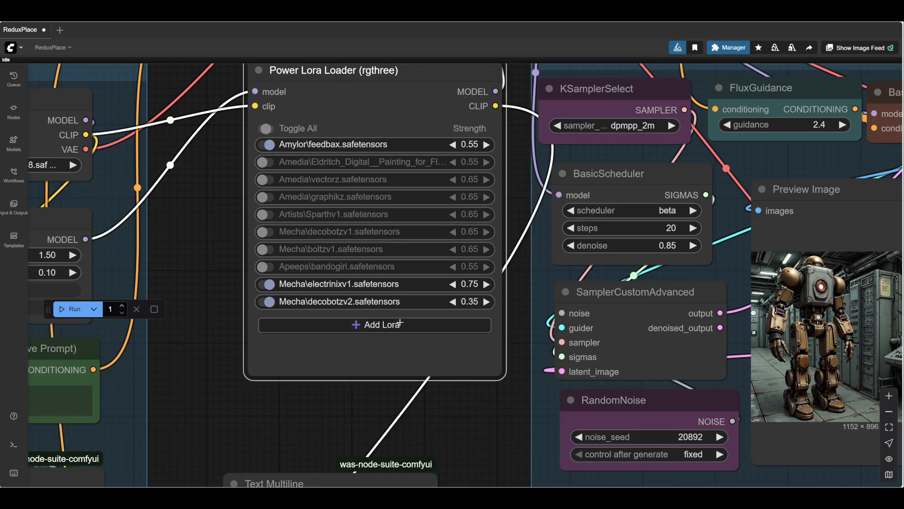
- Run the workflow with the decobotzv2 LoRA enabled
scroll(457, 407, down, 1)
drag(458, 406, 93, 315)
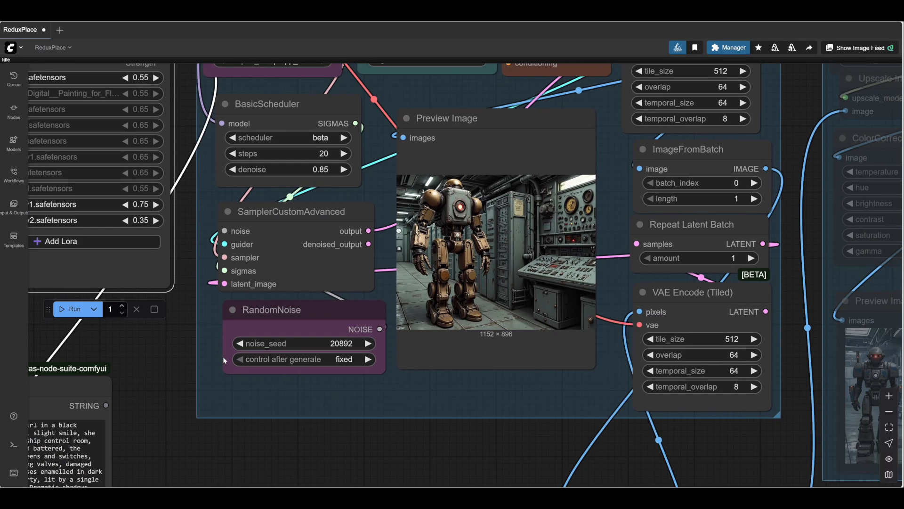
click(72, 309)
- Examine the robot's body and the control room background in the Process group's updated Preview Image
scroll(451, 440, up, 3)
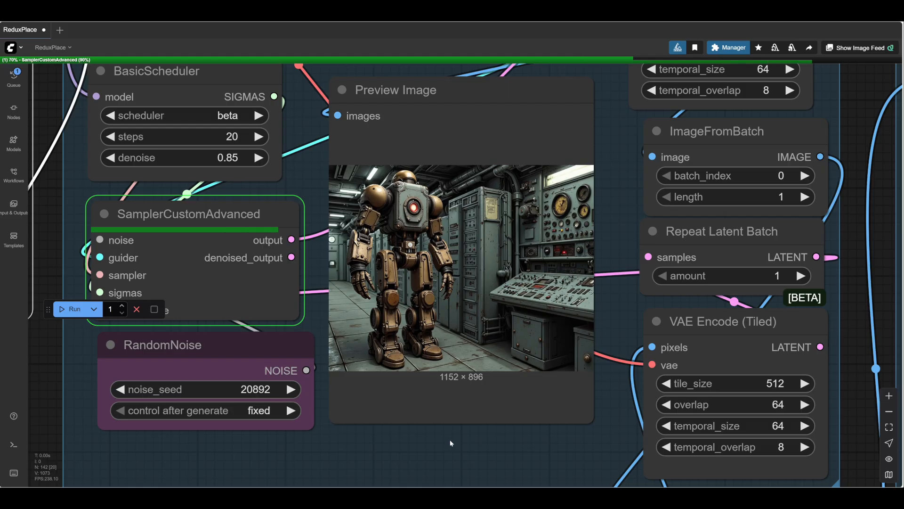
scroll(423, 247, up, 5)
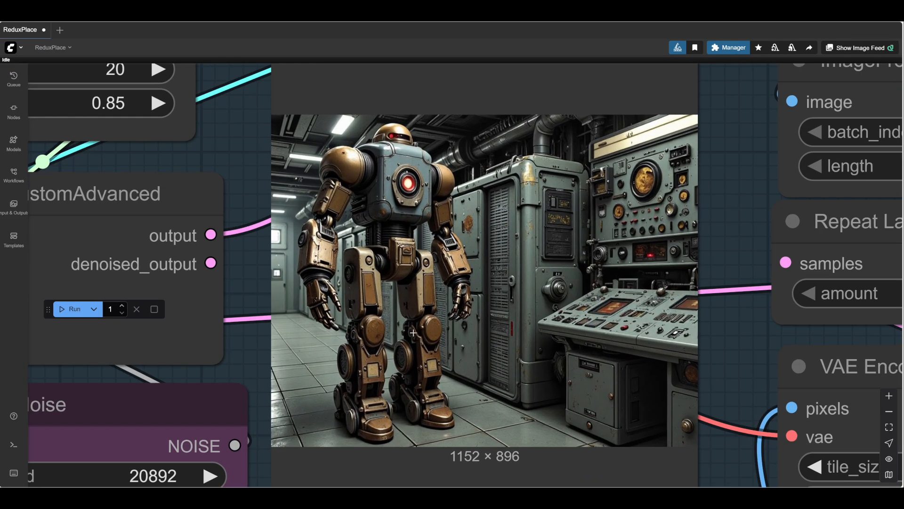
scroll(426, 333, down, 5)
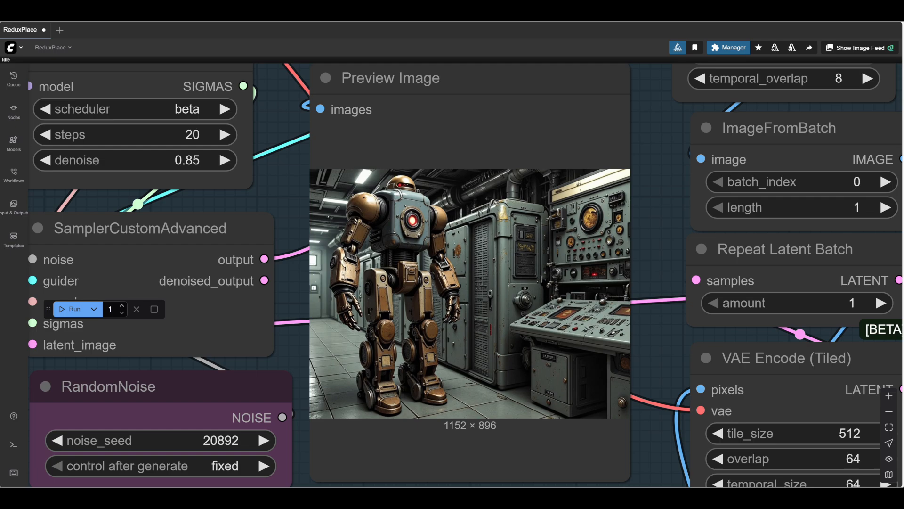
scroll(539, 282, down, 3)
scroll(353, 430, up, 1)
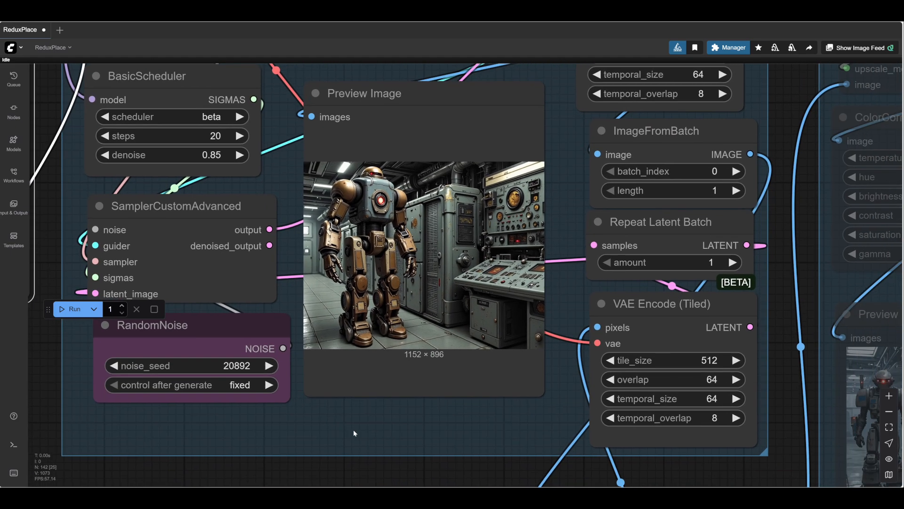
scroll(353, 430, down, 2)
scroll(385, 428, up, 4)
drag(397, 425, 369, 464)
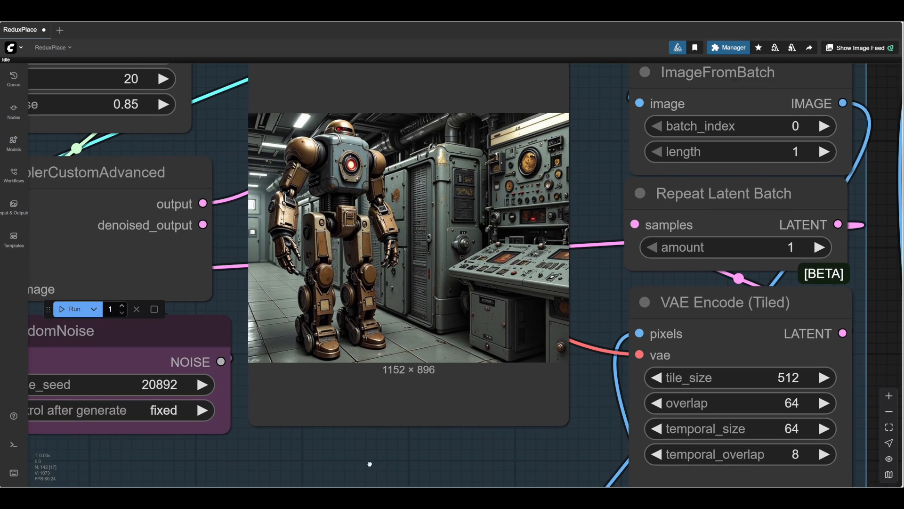
- Examine the robot and its control room background up close in the Process group's Preview Image
drag(598, 295, 578, 340)
scroll(578, 340, up, 3)
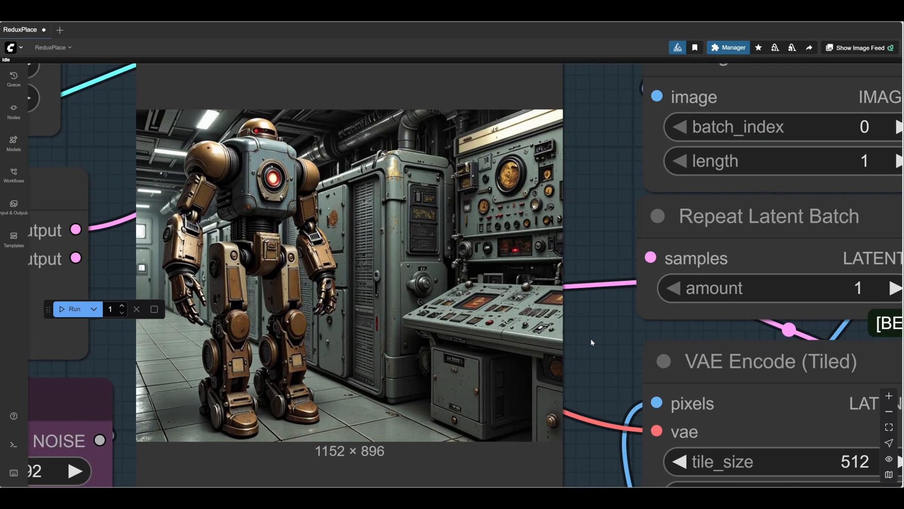
drag(592, 337, 556, 358)
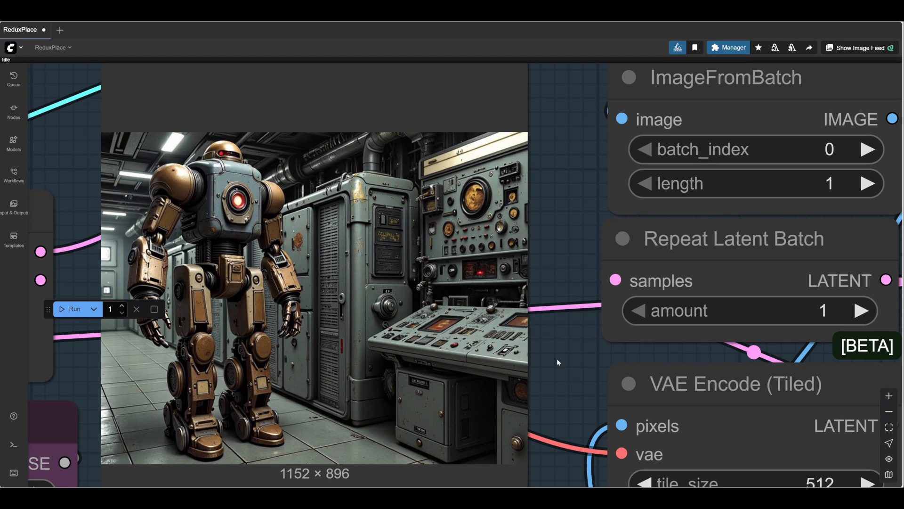
scroll(558, 362, up, 3)
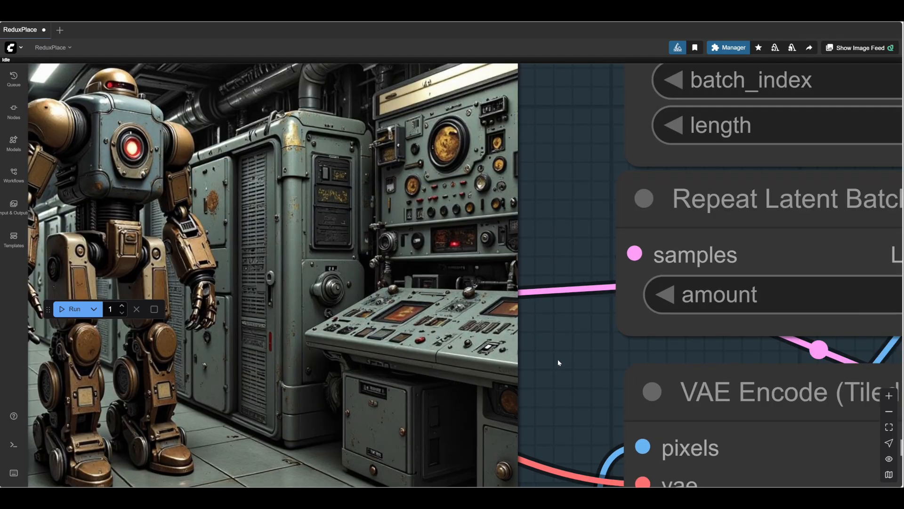
scroll(557, 360, down, 5)
drag(558, 360, 624, 317)
scroll(602, 339, down, 2)
drag(408, 465, 315, 476)
scroll(469, 248, up, 3)
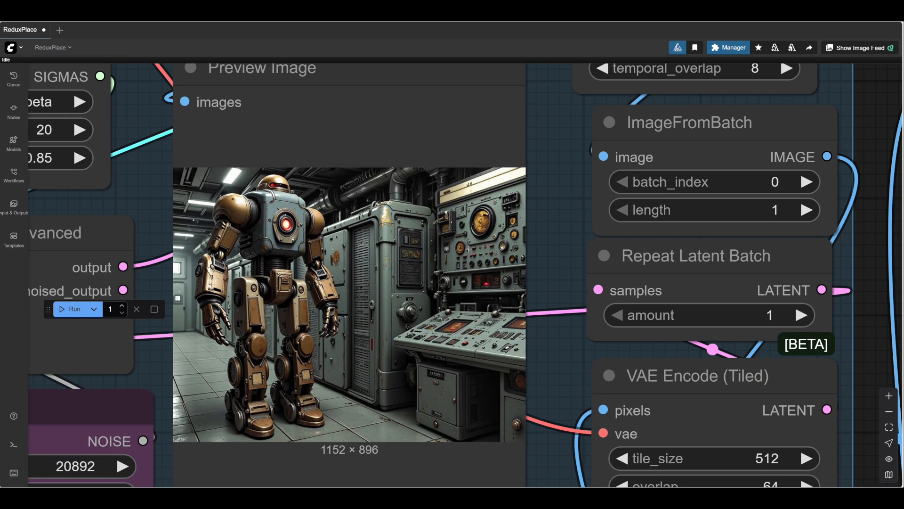
scroll(468, 249, down, 2)
drag(333, 465, 392, 455)
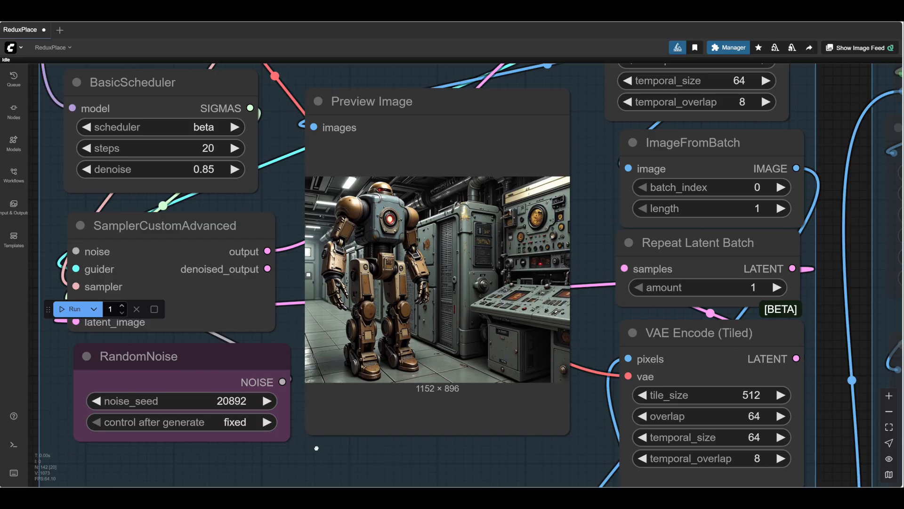
- Set the RandomNoise noise_seed to 20893 and run the workflow
drag(317, 447, 317, 429)
click(260, 377)
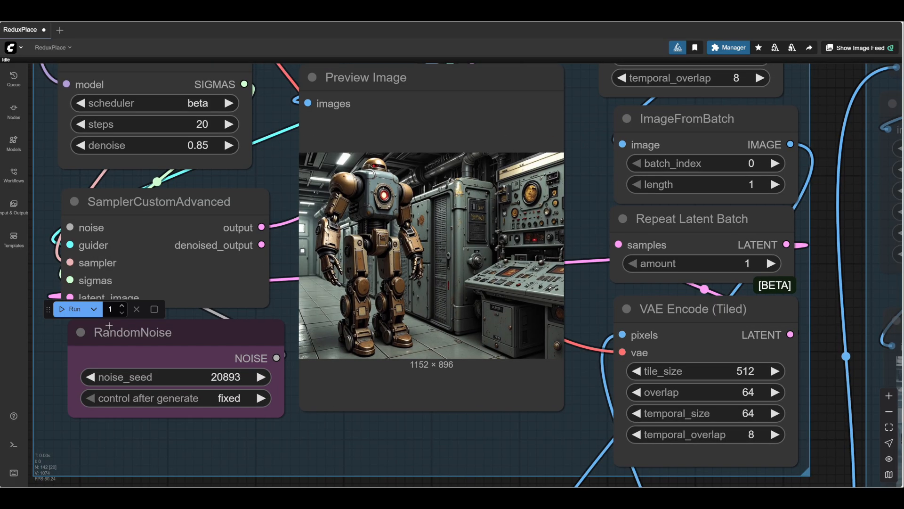
click(76, 310)
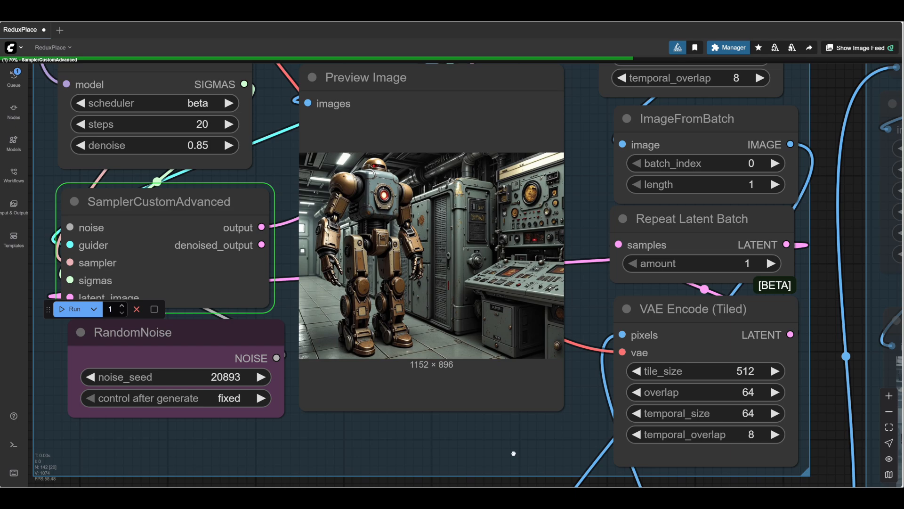
- Compare the robot's colours and the background details in the Process group's preview rendered with the new seed
scroll(489, 191, up, 4)
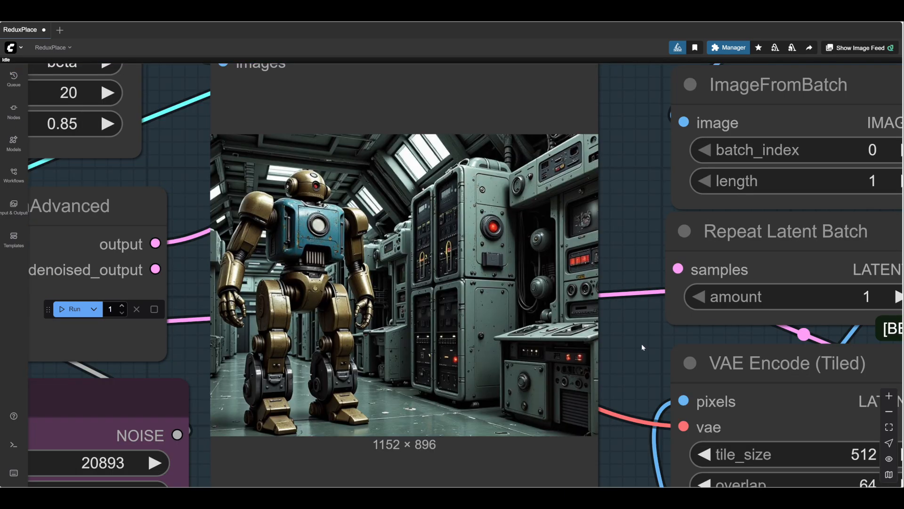
scroll(642, 347, down, 6)
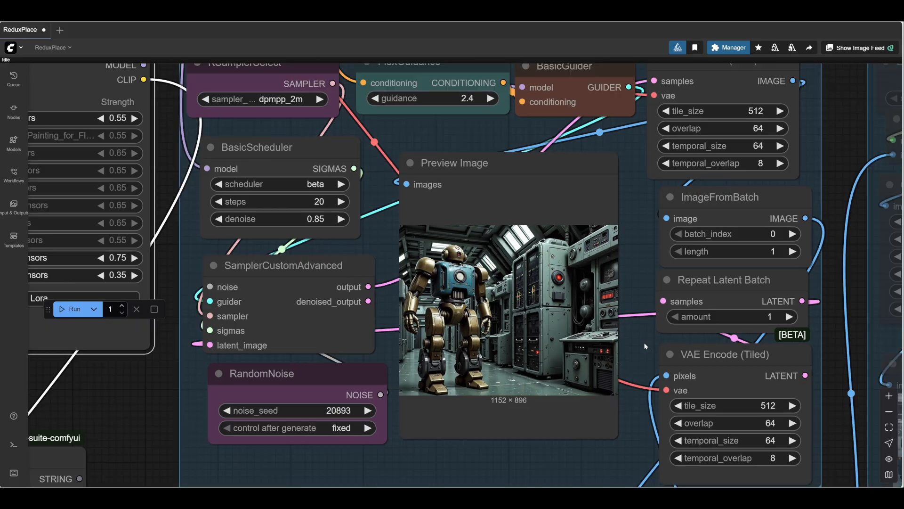
scroll(645, 346, up, 6)
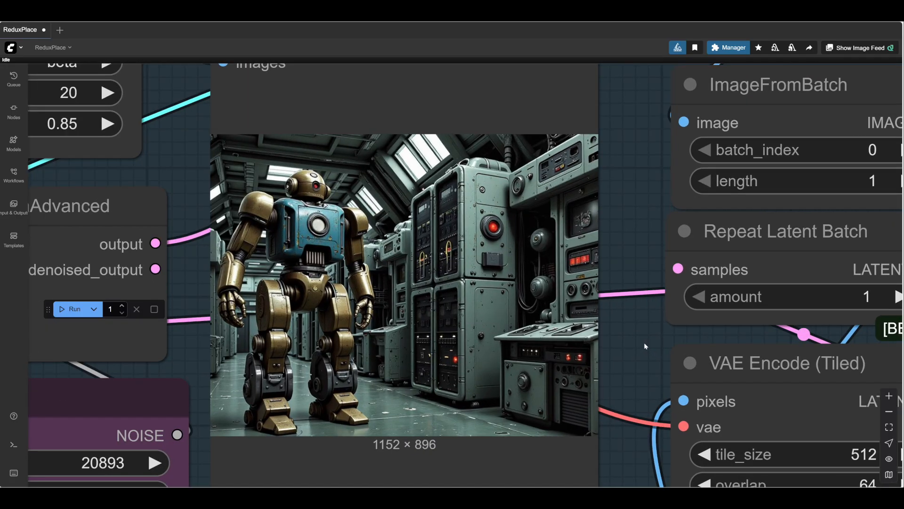
scroll(645, 346, down, 8)
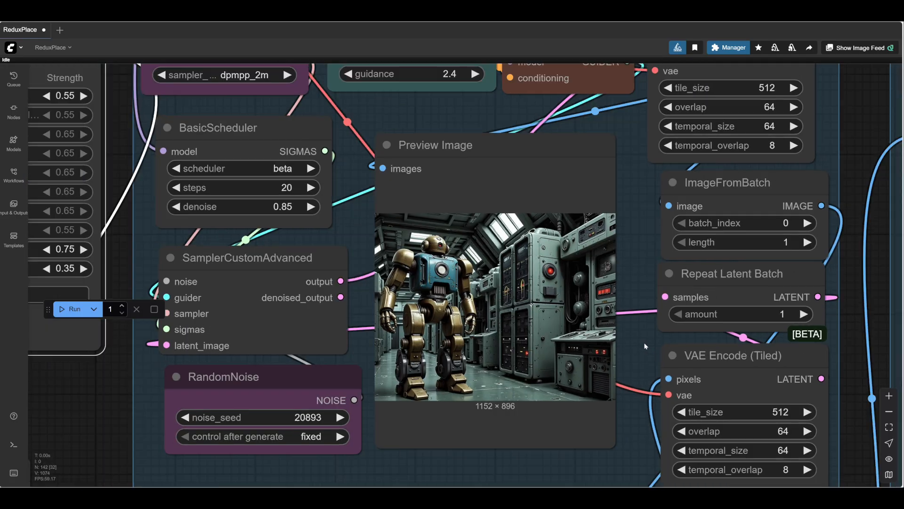
scroll(645, 346, up, 5)
scroll(645, 346, down, 2)
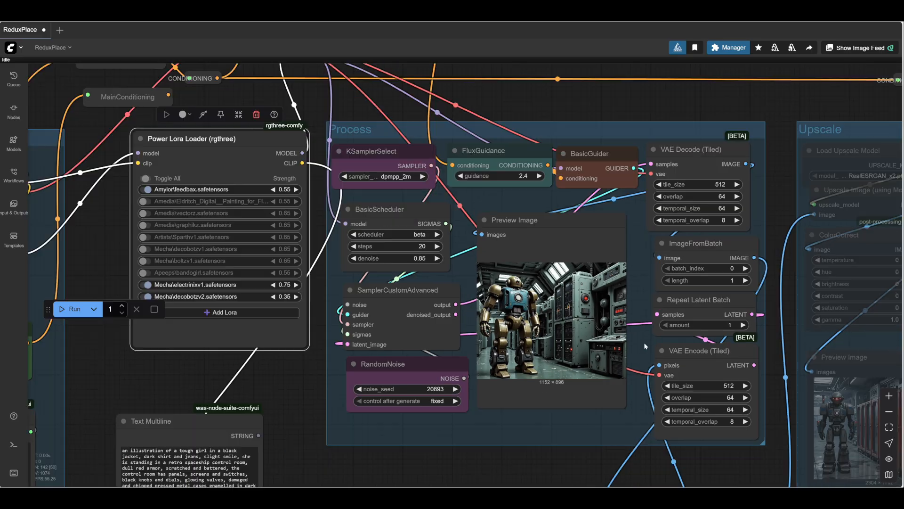
- Bypass all nodes in the Process group
drag(545, 95, 501, 170)
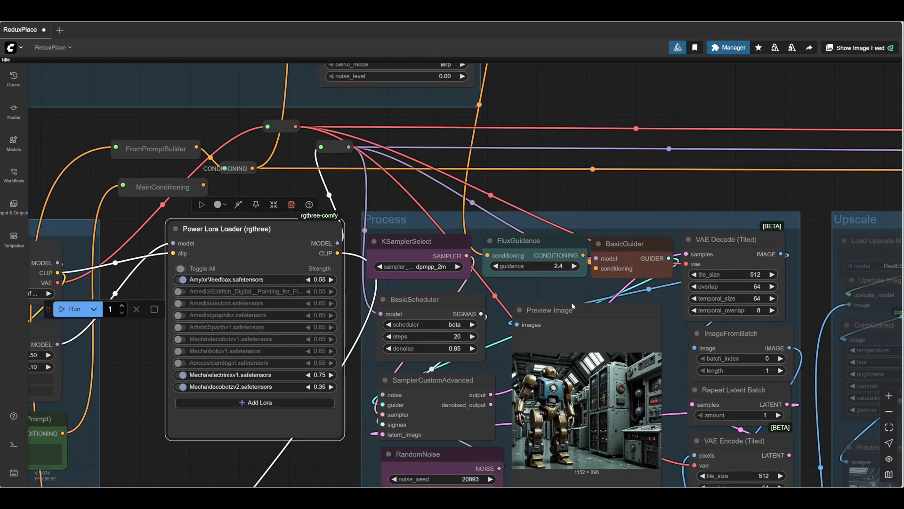
right_click(550, 288)
- Set the figure's ColorTint mode to red and run the workflow to refresh the composite preview
drag(399, 120, 751, 196)
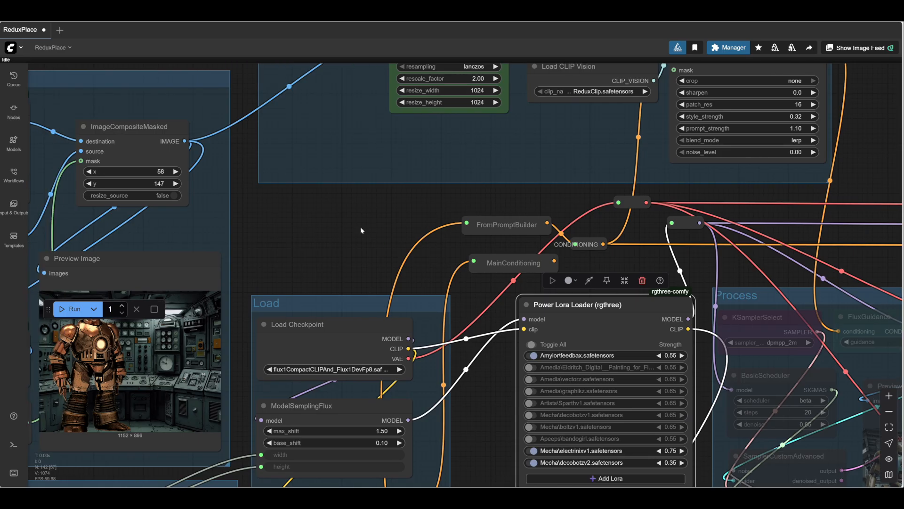
drag(370, 220, 692, 56)
drag(619, 121, 715, 80)
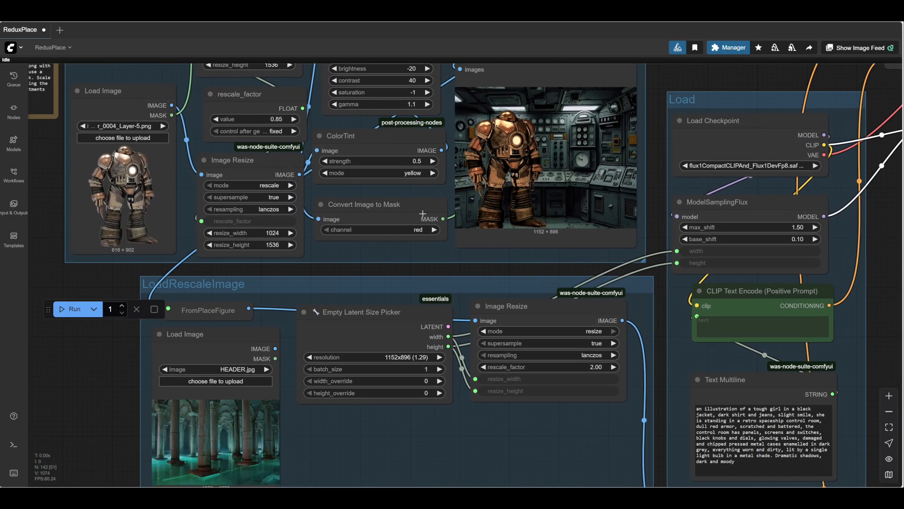
drag(337, 273, 350, 332)
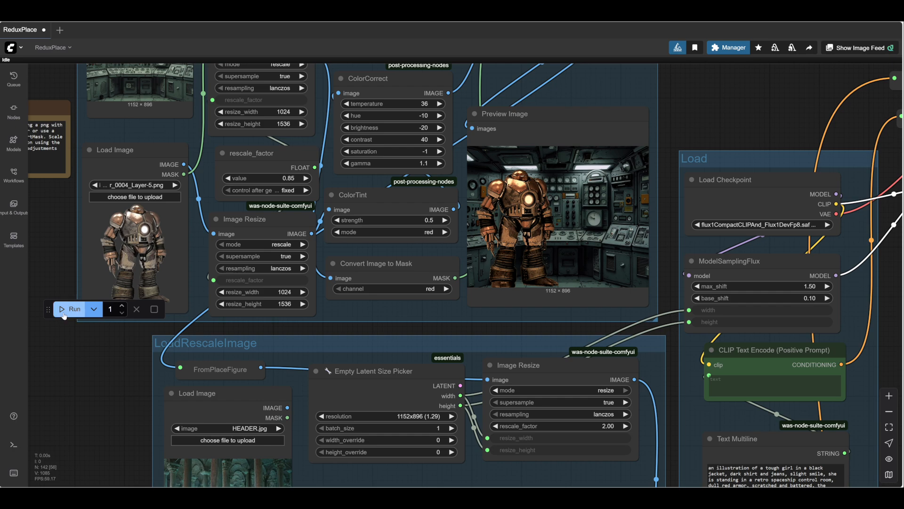
click(70, 311)
scroll(660, 249, up, 3)
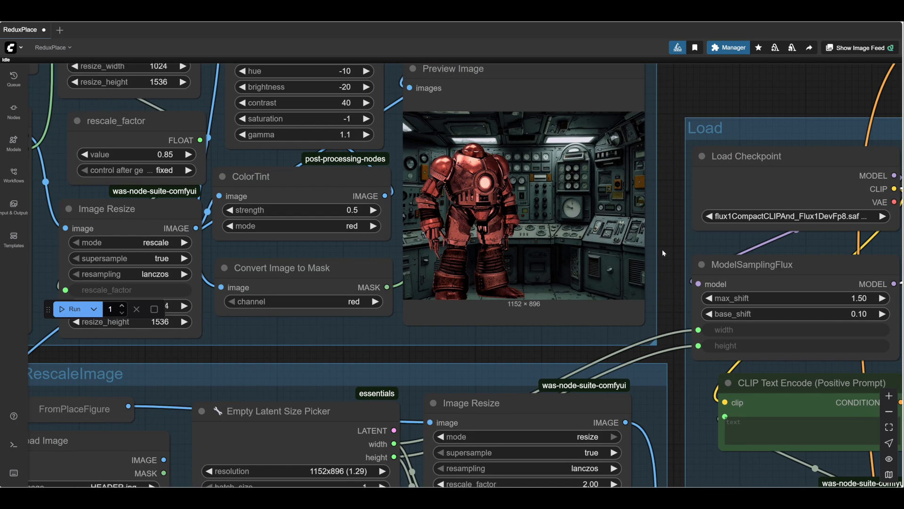
scroll(662, 250, down, 1)
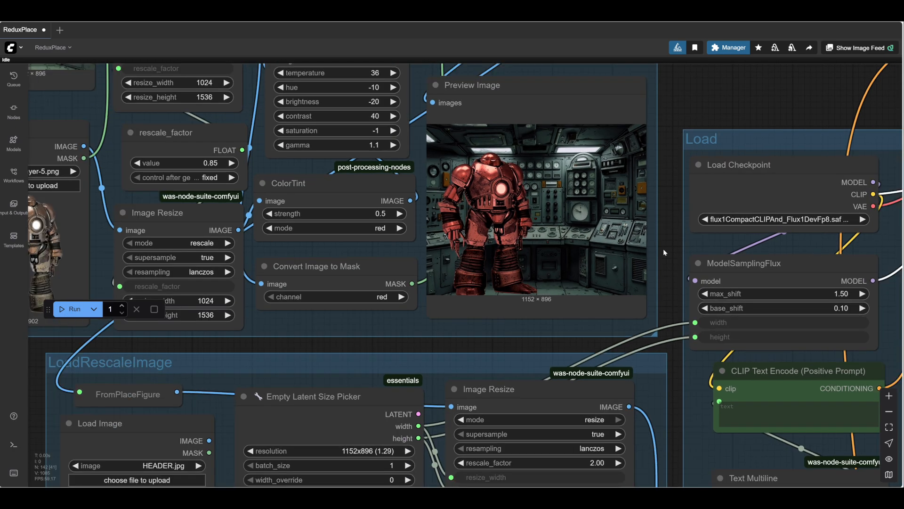
- Set the figure's ColorCorrect gamma to 1.2 and saturation to -27, rerunning the workflow to update the composite
drag(663, 249, 660, 266)
click(388, 163)
click(70, 309)
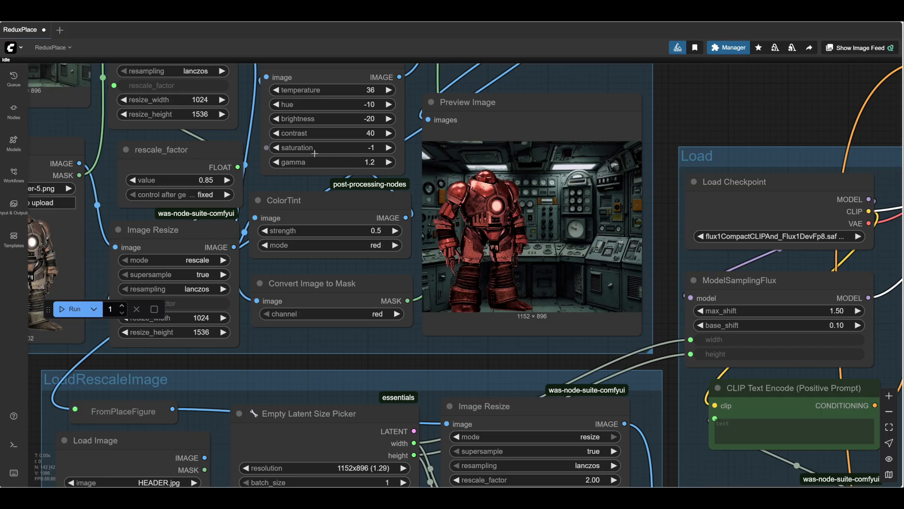
drag(317, 148, 314, 147)
scroll(666, 234, up, 5)
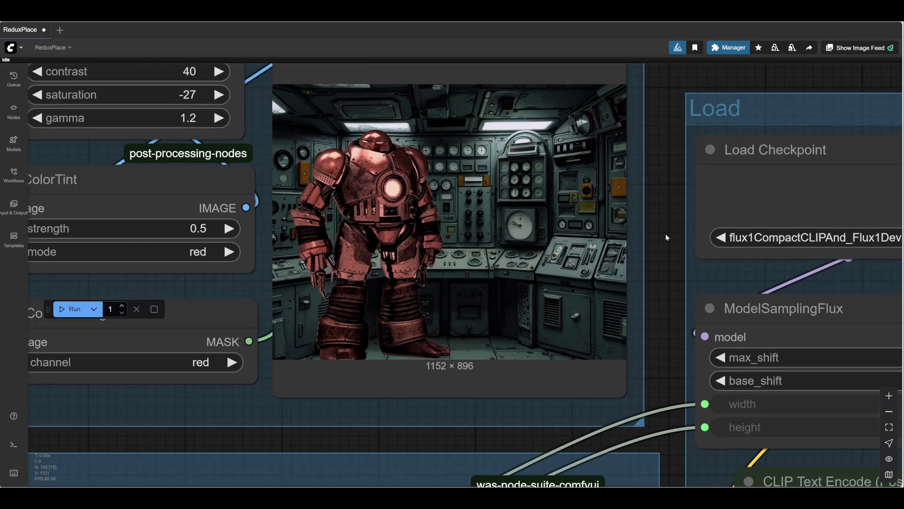
scroll(666, 235, down, 6)
scroll(666, 234, down, 3)
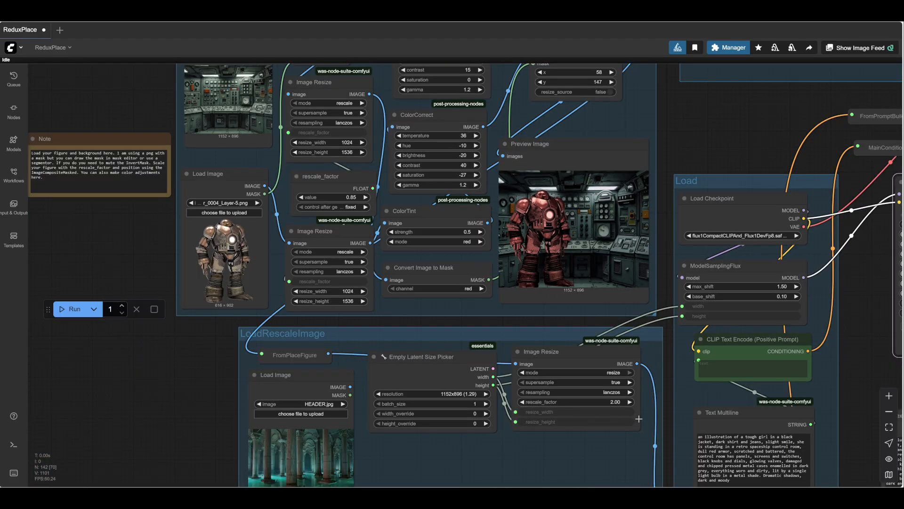
- Replace the word "brass" with "copper" in the prompt builder's Subject text
drag(667, 431, 385, 287)
scroll(465, 303, up, 1)
scroll(466, 304, up, 5)
scroll(465, 304, up, 3)
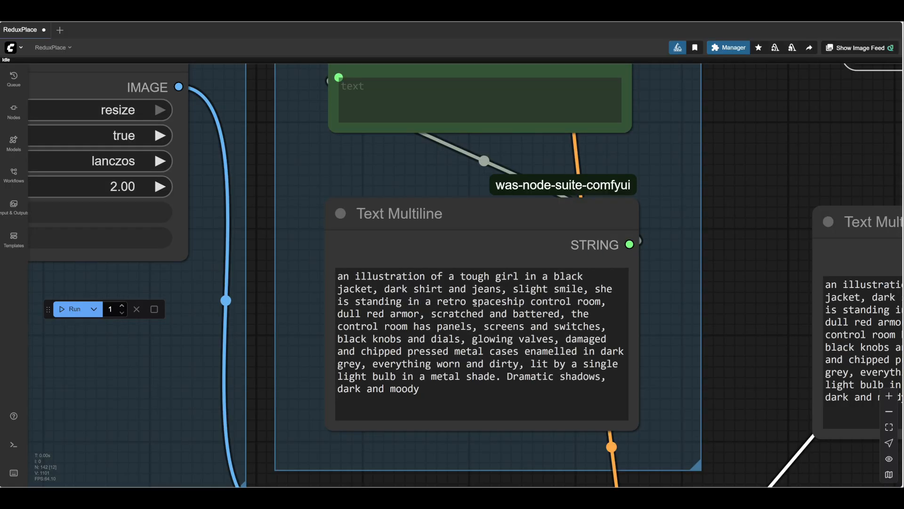
scroll(699, 333, down, 4)
drag(726, 348, 612, 42)
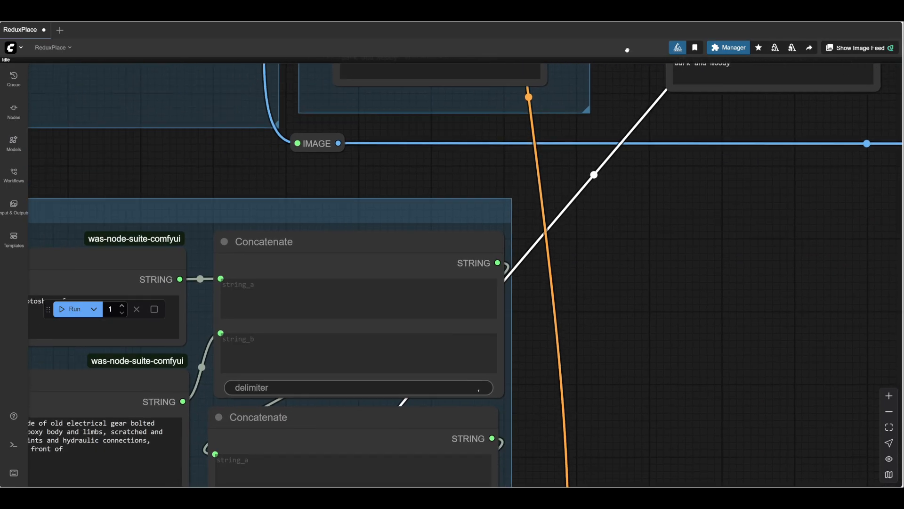
drag(639, 312, 898, 260)
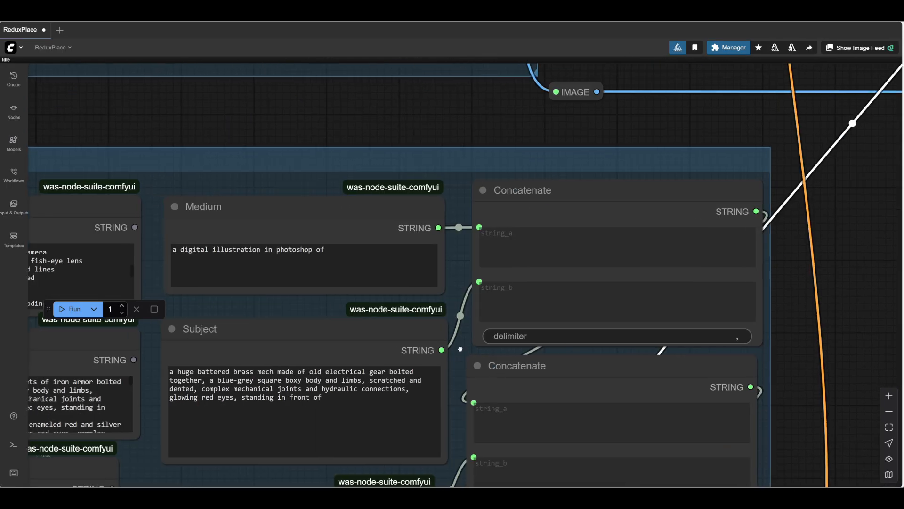
drag(461, 346, 605, 229)
drag(413, 227, 392, 230)
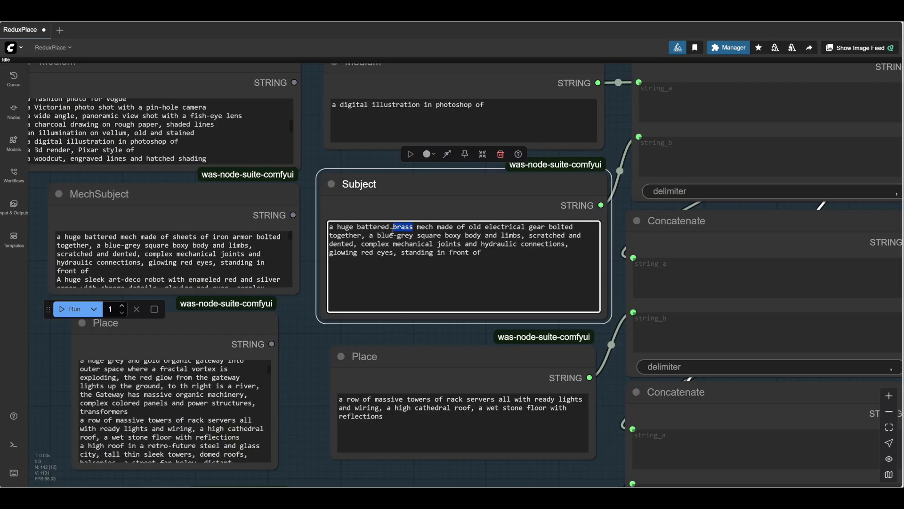
text(copper)
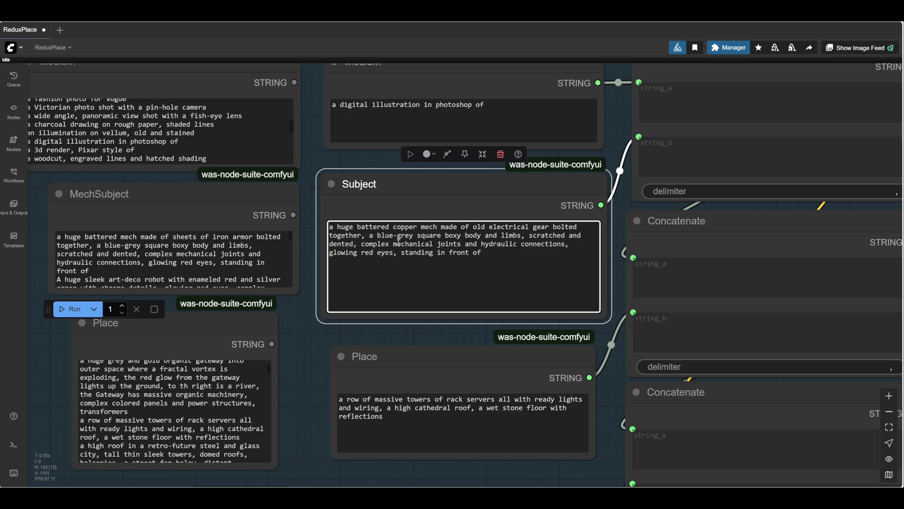
- Remove "blue-grey" from the robot's body description in the Subject text and make the glowing eyes "blue"
drag(413, 236, 378, 236)
key(BackSpace)
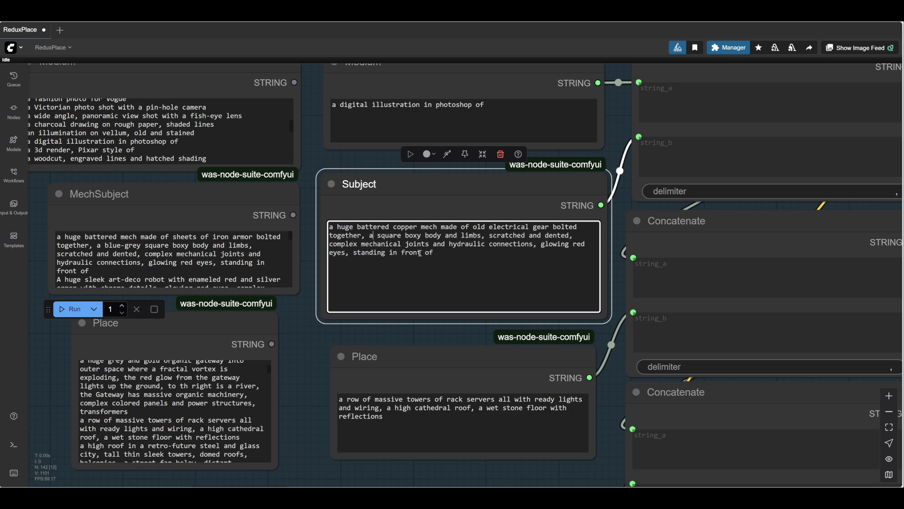
scroll(583, 294, up, 2)
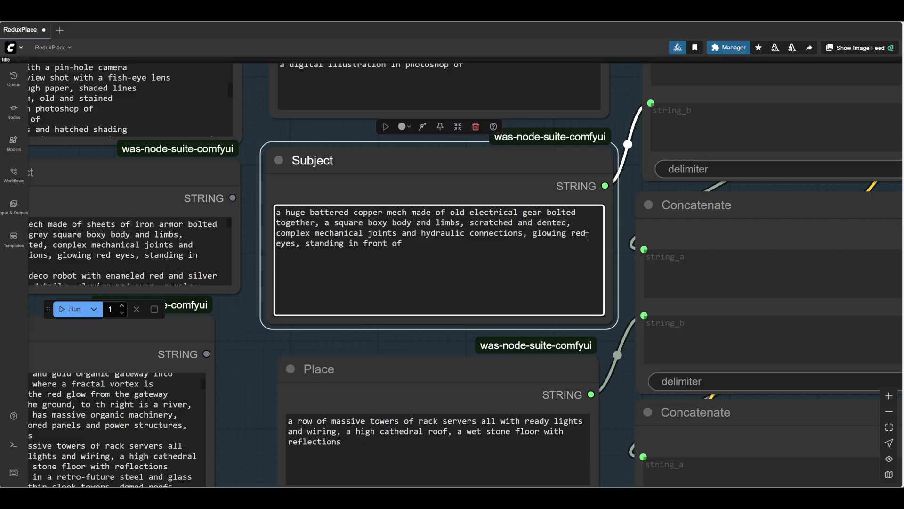
drag(586, 235, 571, 235)
text(blue)
- Re-enable the bypassed nodes of the Process group and run the workflow with the revised Subject text
scroll(425, 292, down, 5)
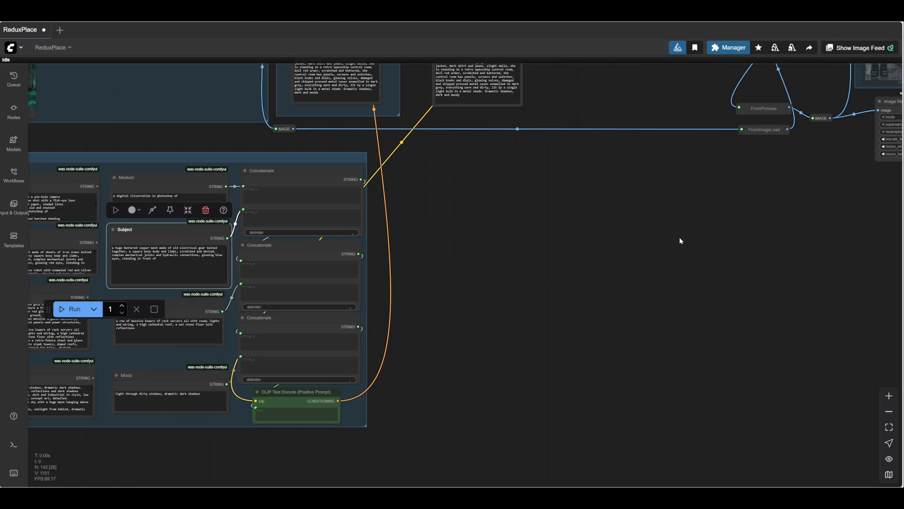
drag(687, 87, 439, 371)
scroll(414, 312, up, 5)
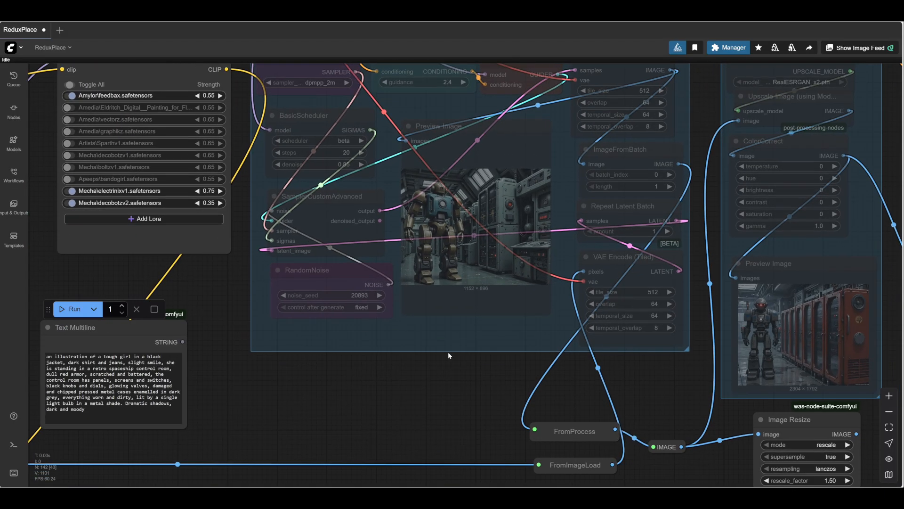
right_click(438, 336)
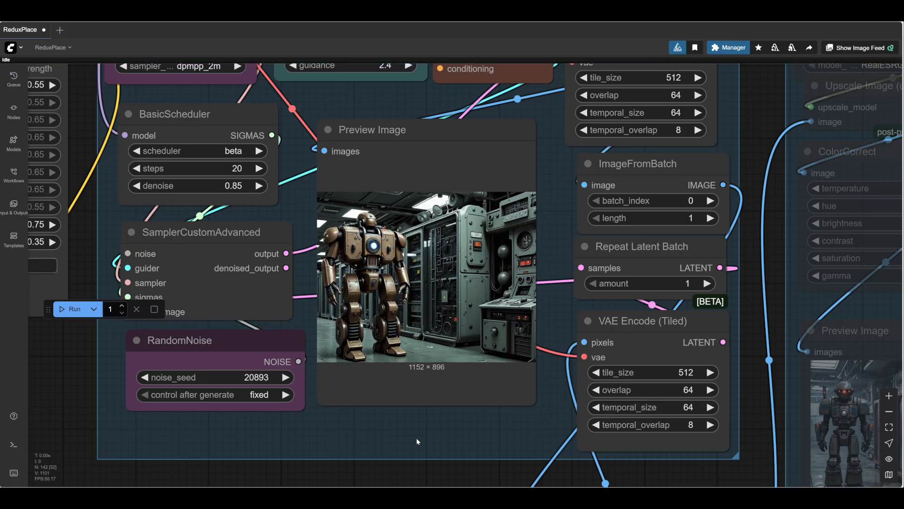
- Examine the robot generated from the copper prompt, then review the LoRA and sampler settings beside the preview
scroll(427, 290, up, 8)
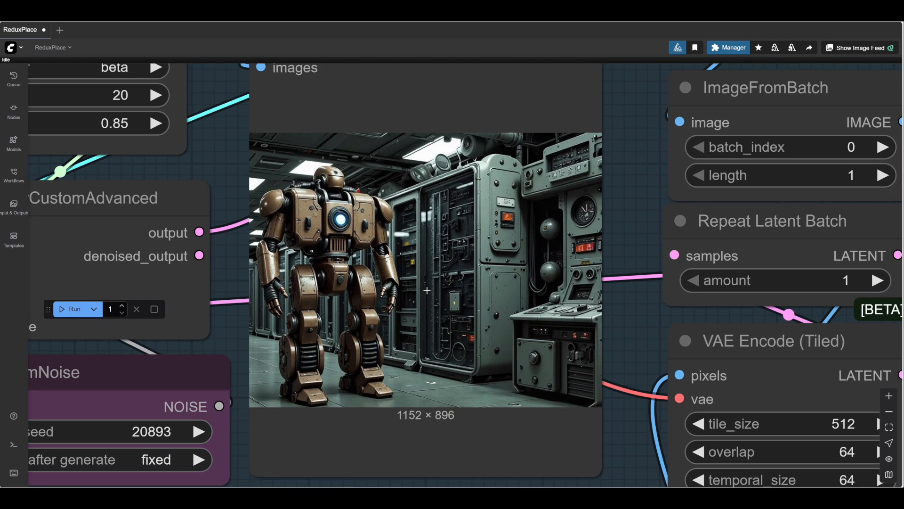
scroll(527, 301, down, 8)
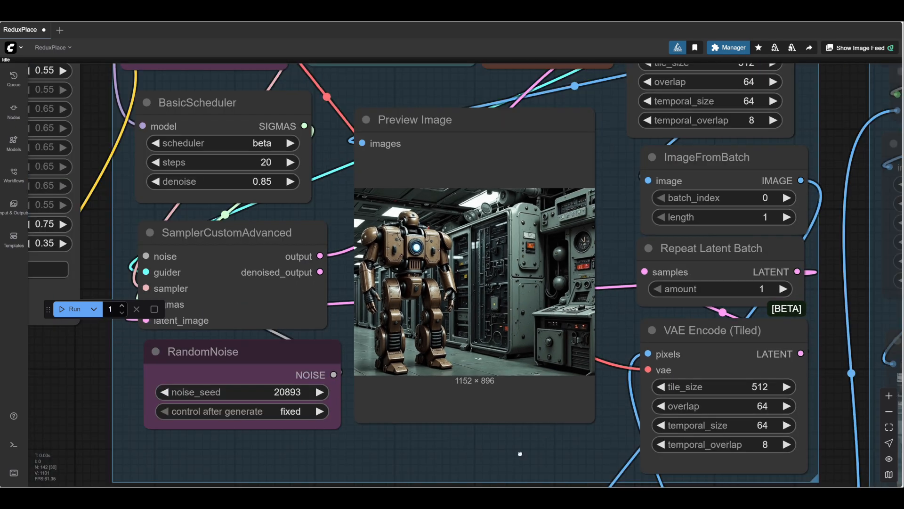
drag(519, 454, 723, 441)
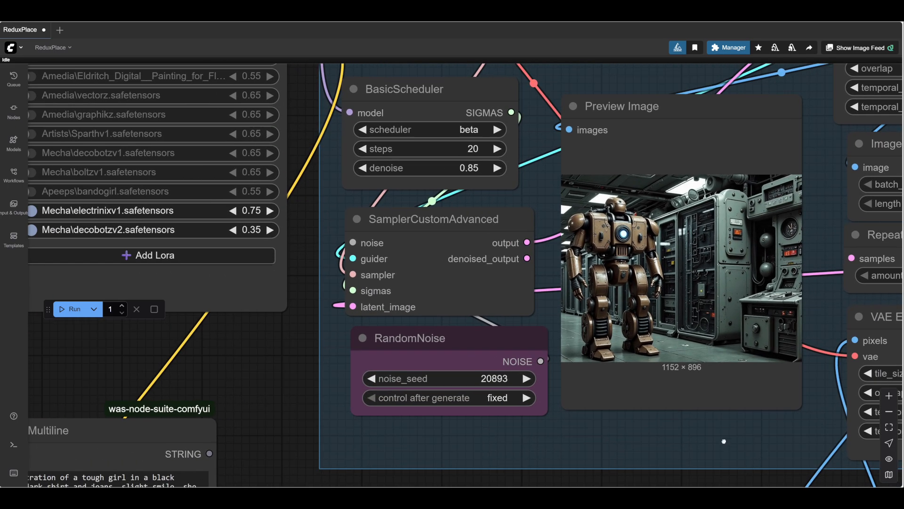
drag(248, 368, 245, 330)
scroll(244, 330, down, 3)
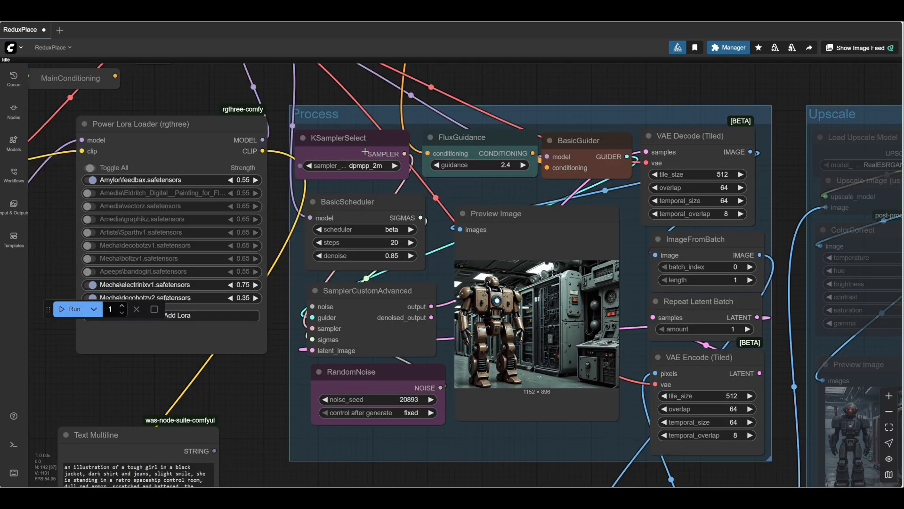
drag(306, 92, 309, 127)
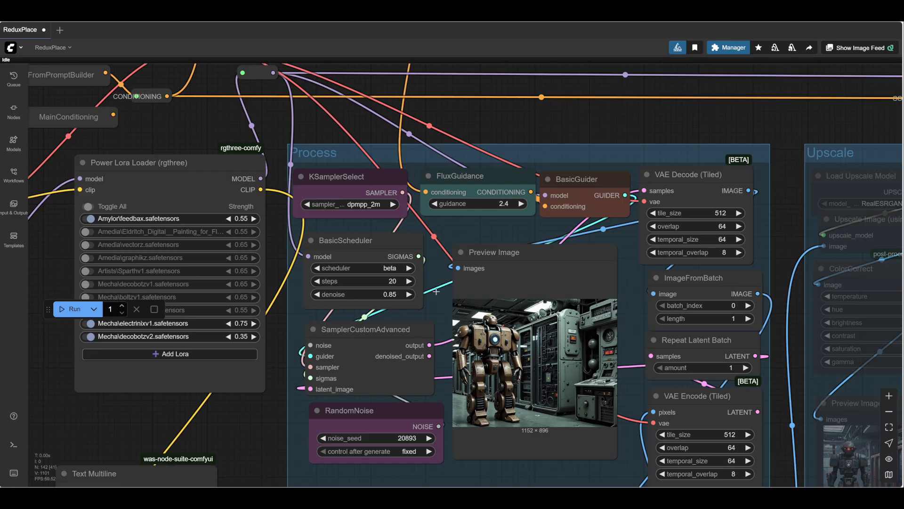
- Set the Process group's nodes to Never and set the x position of the ImageCompositeMasked node to 432
right_click(465, 234)
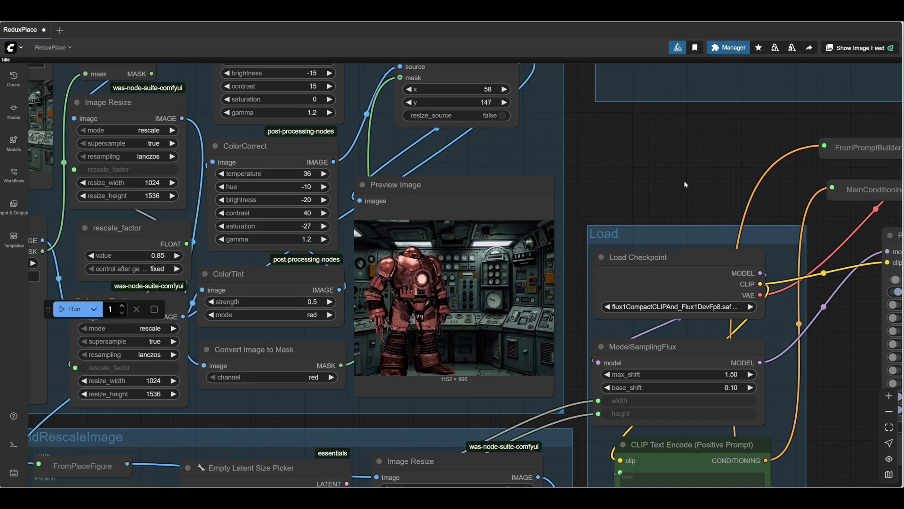
drag(683, 180, 769, 149)
scroll(733, 162, down, 2)
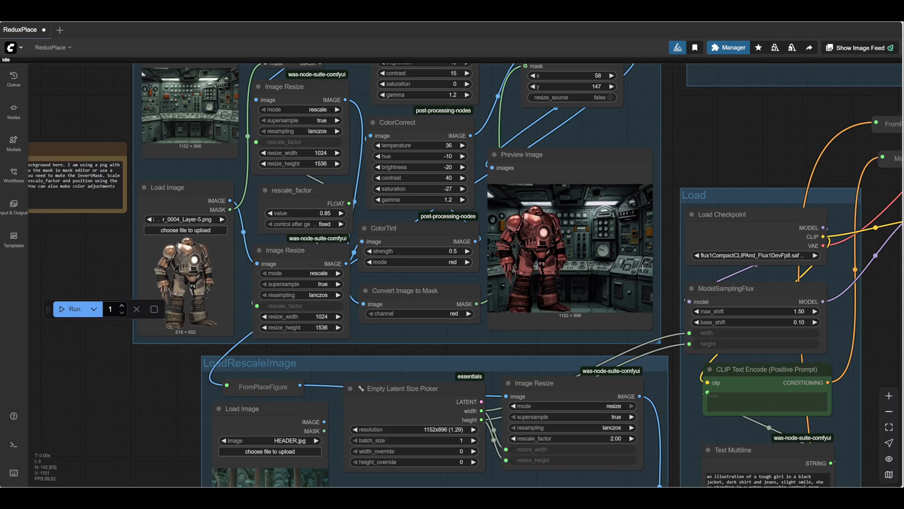
drag(723, 168, 672, 183)
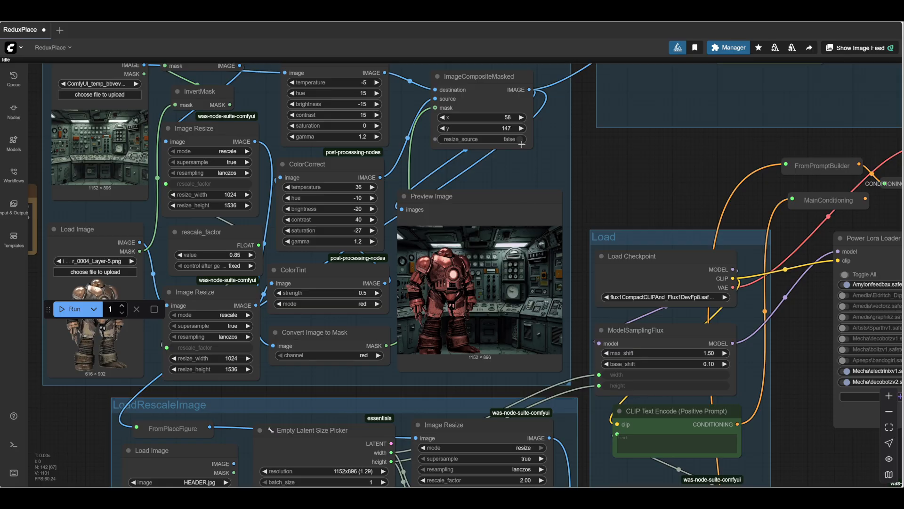
drag(481, 120, 542, 122)
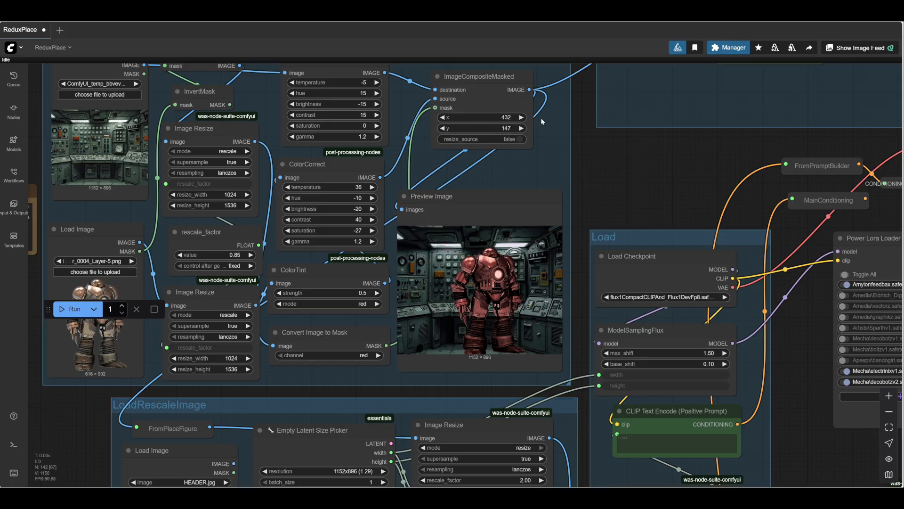
- Set the Process group's nodes back to Always and run the workflow with the repositioned figure
drag(272, 272, 211, 251)
right_click(403, 297)
click(426, 365)
click(75, 309)
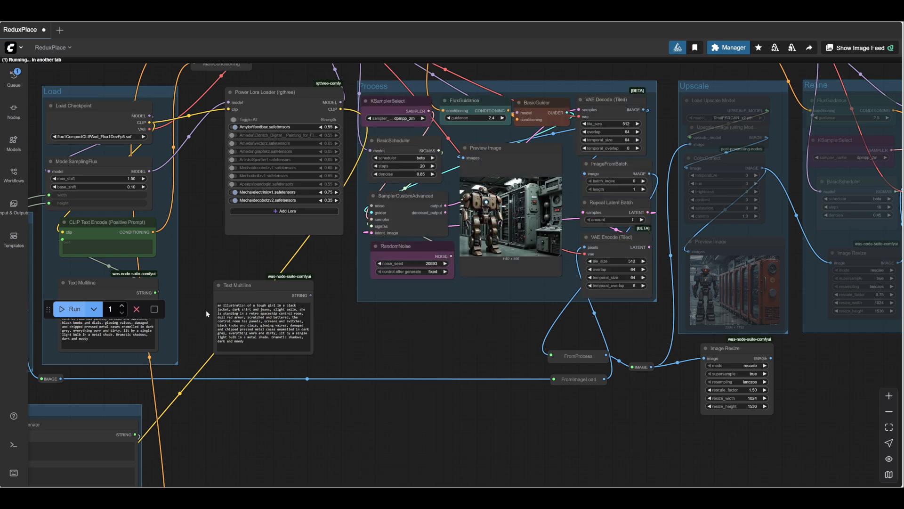
- Examine the repositioned robot and its control-room background closely in the Process group's preview image
scroll(453, 351, up, 4)
drag(454, 351, 360, 427)
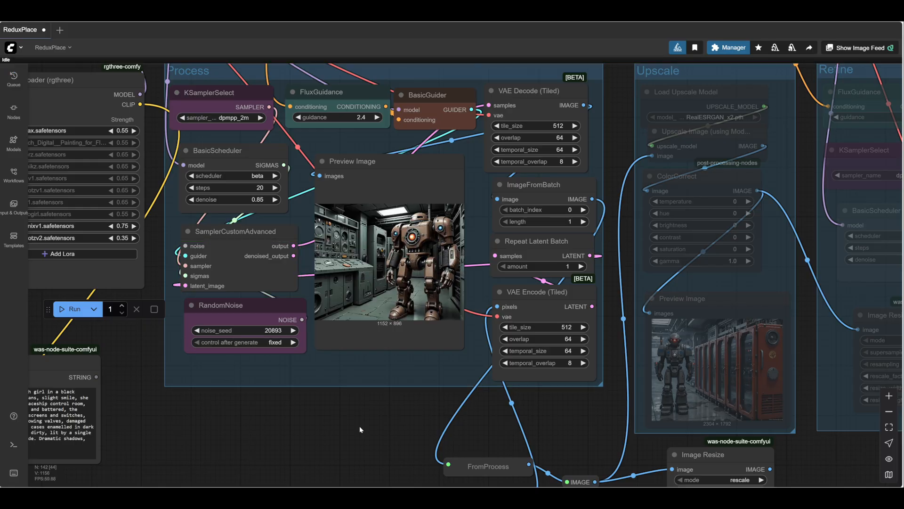
scroll(406, 284, up, 6)
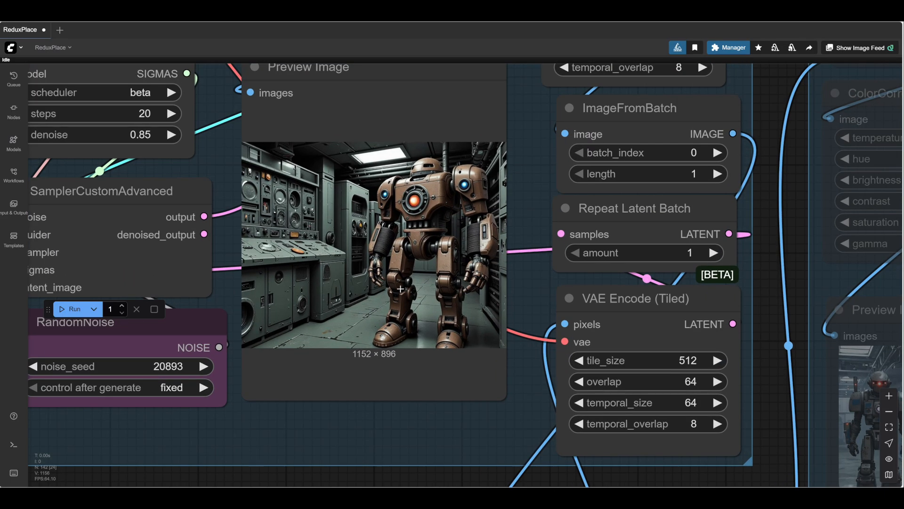
scroll(409, 302, down, 2)
drag(420, 419, 407, 402)
scroll(407, 402, down, 1)
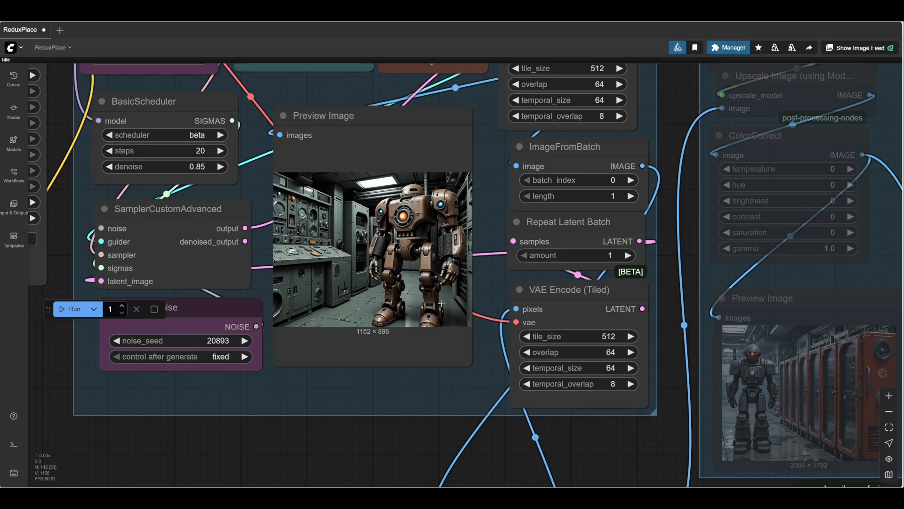
scroll(434, 366, up, 4)
drag(505, 260, 502, 312)
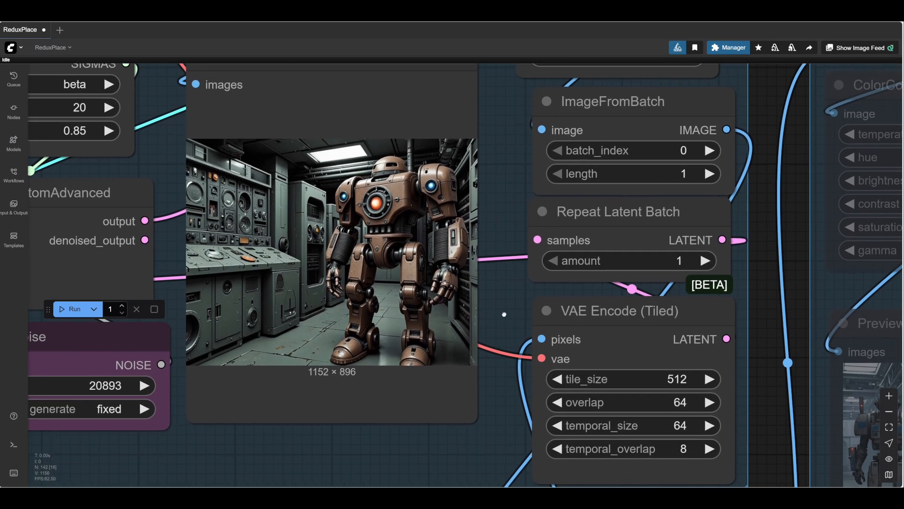
scroll(494, 294, up, 4)
scroll(521, 288, down, 2)
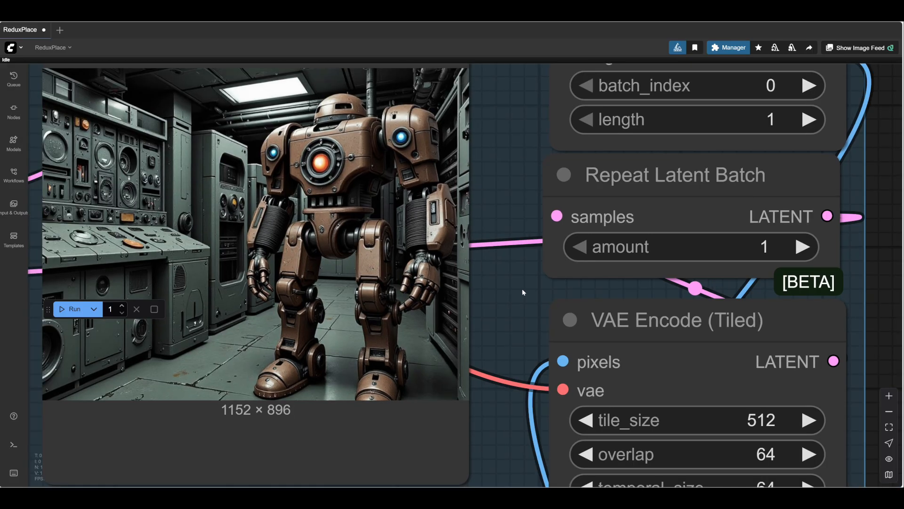
scroll(522, 289, down, 3)
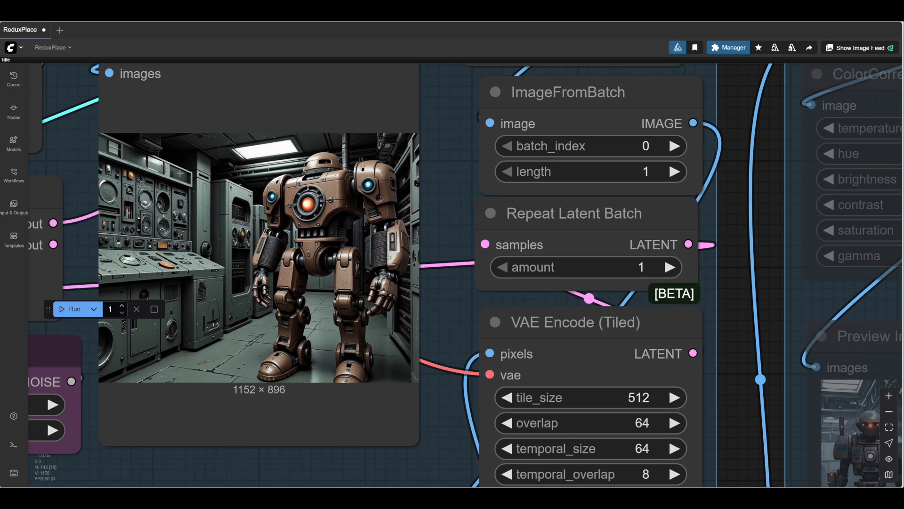
drag(439, 302, 506, 304)
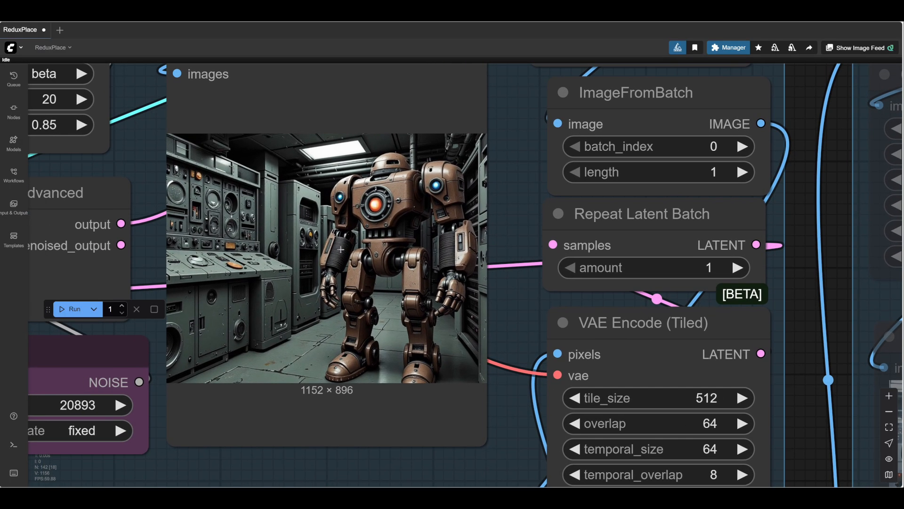
scroll(327, 240, up, 5)
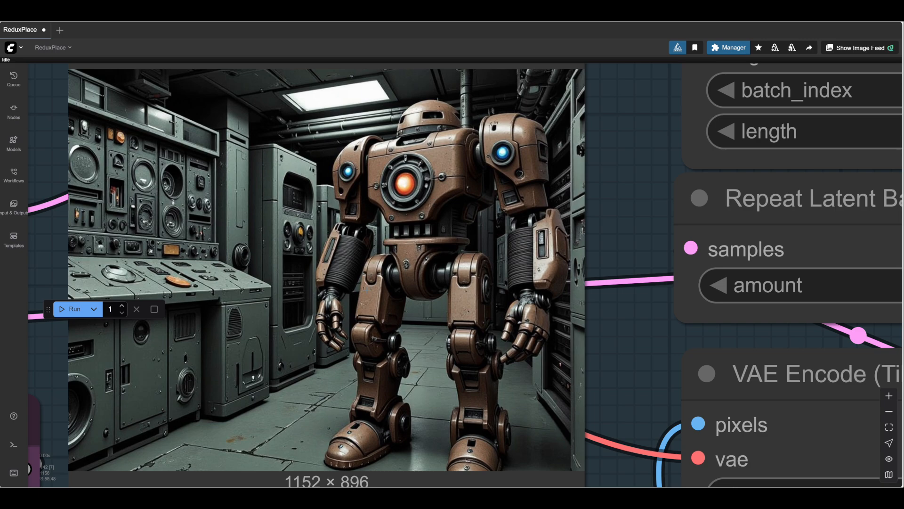
scroll(392, 290, down, 6)
drag(511, 334, 465, 242)
scroll(465, 242, down, 5)
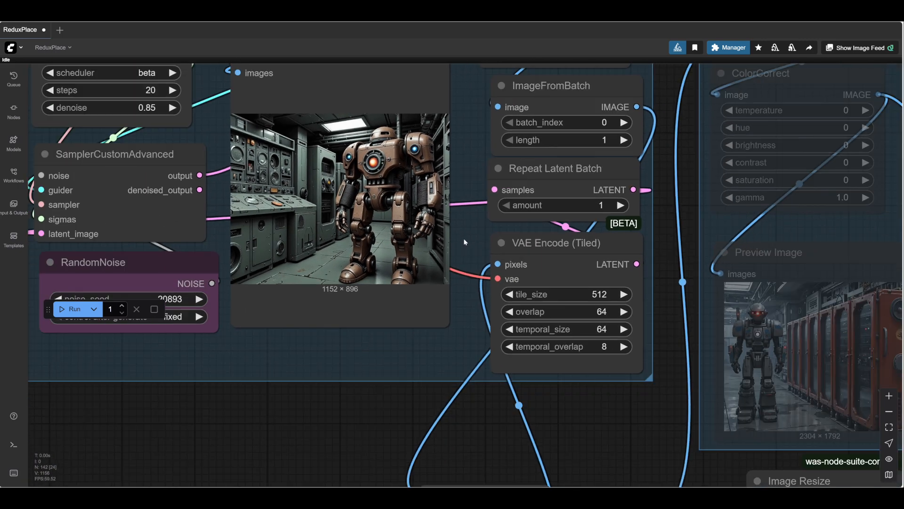
- Review the workflow layout from the PlaceFigure, PromptBuilder and Process groups through to the Upscale and Refine groups
drag(559, 392, 415, 184)
scroll(482, 397, down, 4)
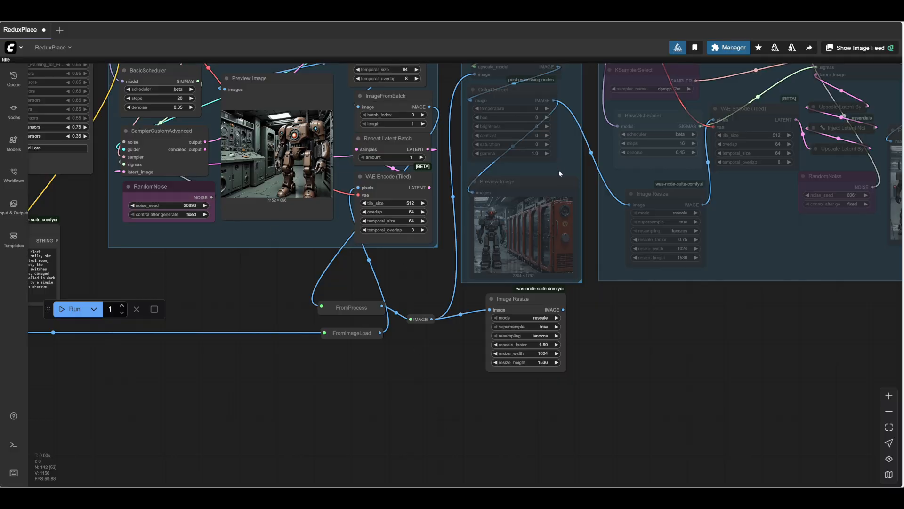
scroll(559, 173, left, 10)
scroll(730, 372, down, 3)
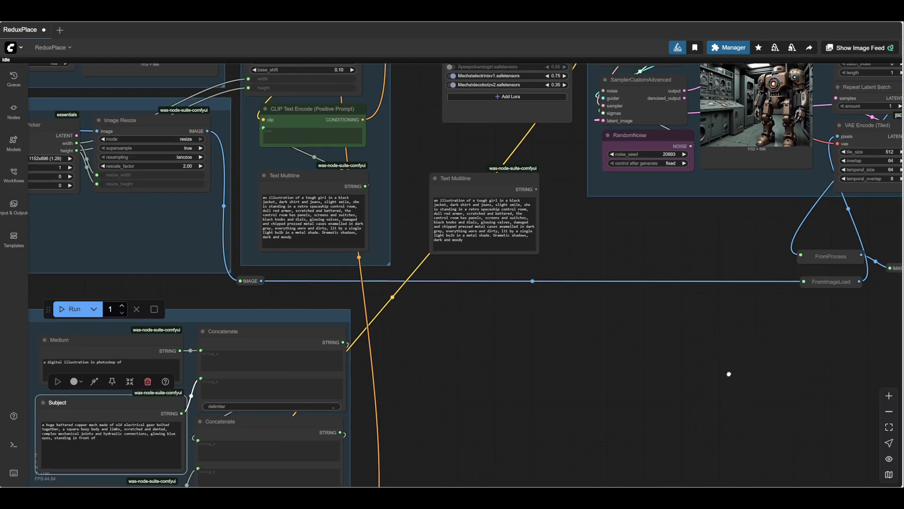
drag(754, 261, 309, 428)
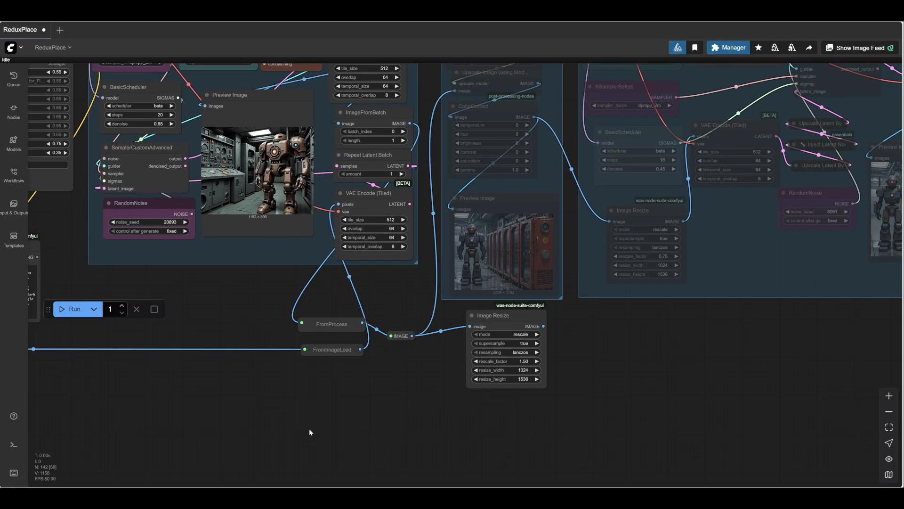
drag(665, 380, 679, 330)
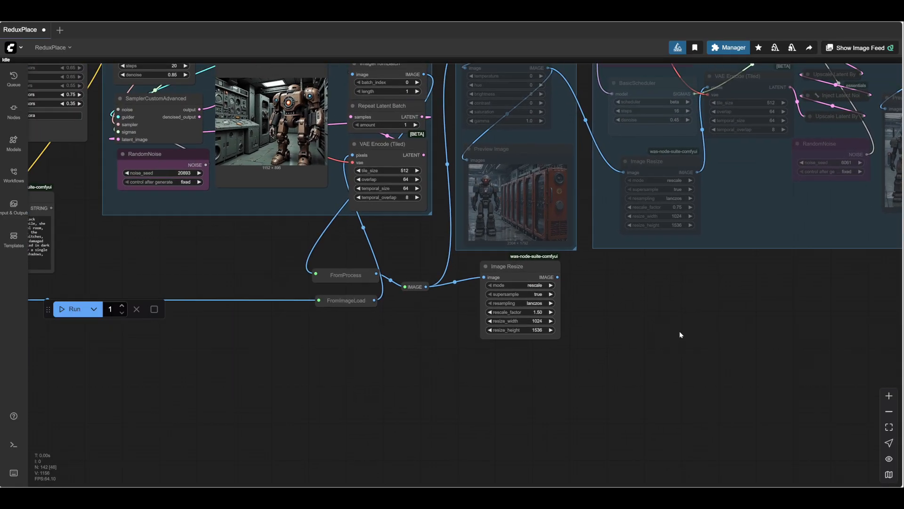
scroll(532, 426, down, 8)
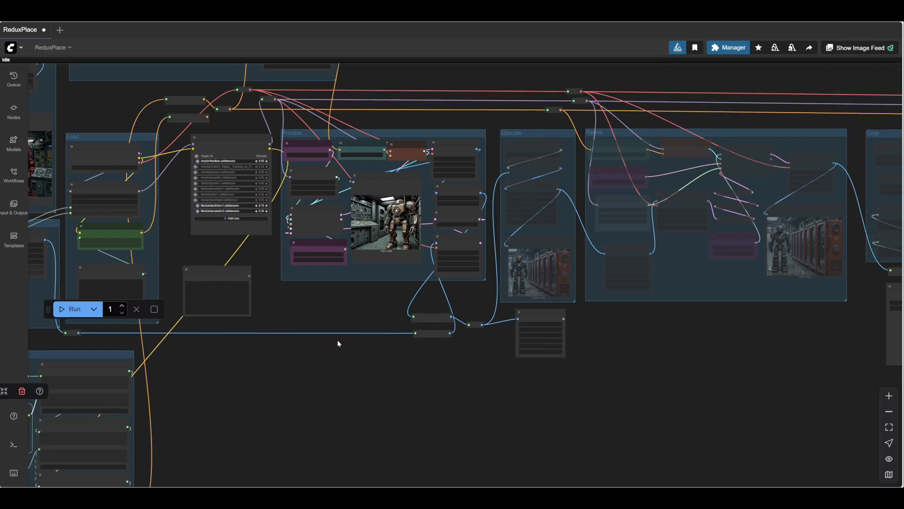
drag(337, 344, 705, 465)
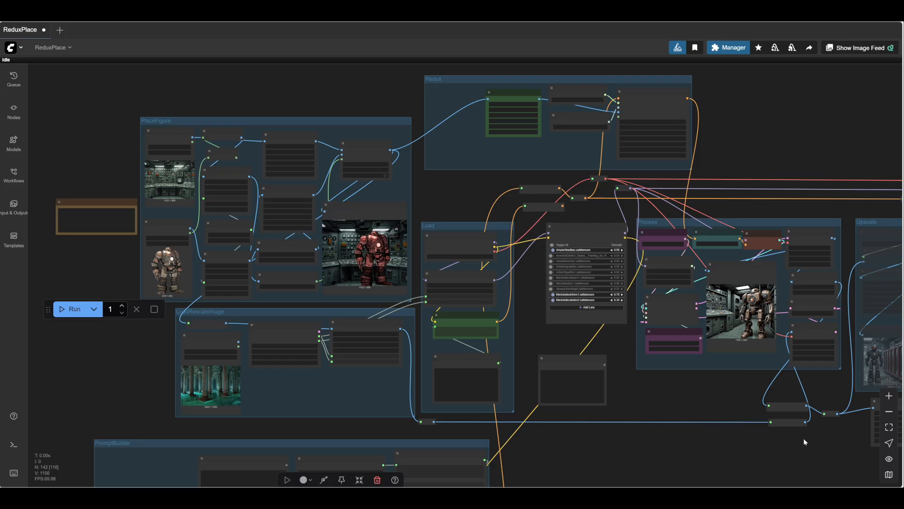
drag(811, 456, 476, 368)
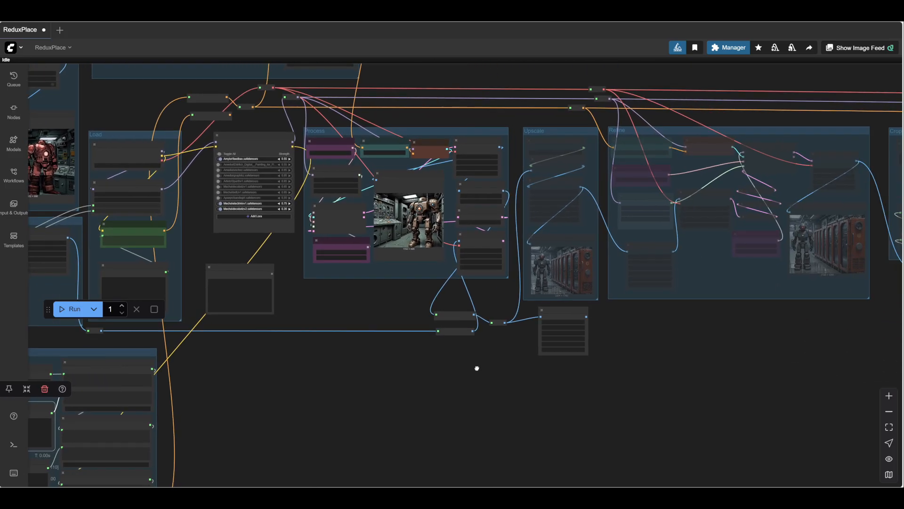
scroll(513, 382, up, 8)
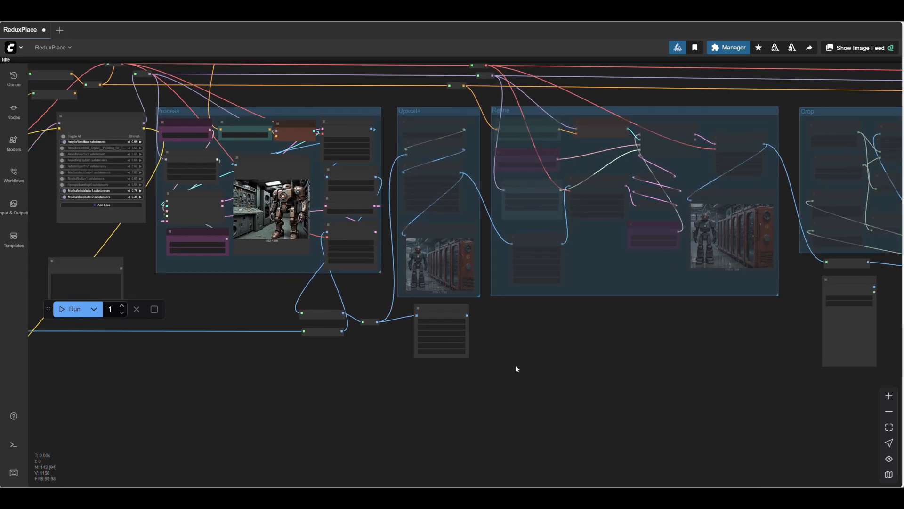
- Set the nodes of the Upscale and Refine groups to Always and run the workflow
drag(517, 369, 548, 423)
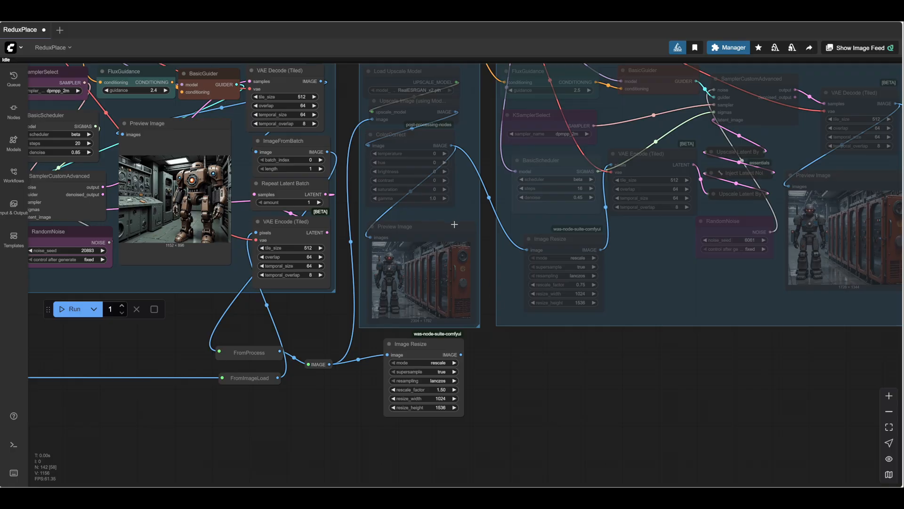
right_click(465, 213)
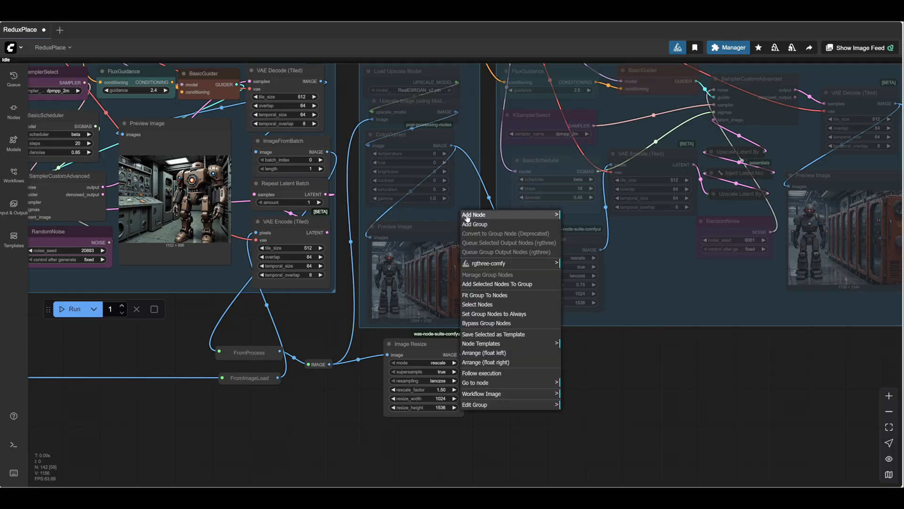
click(504, 313)
click(71, 309)
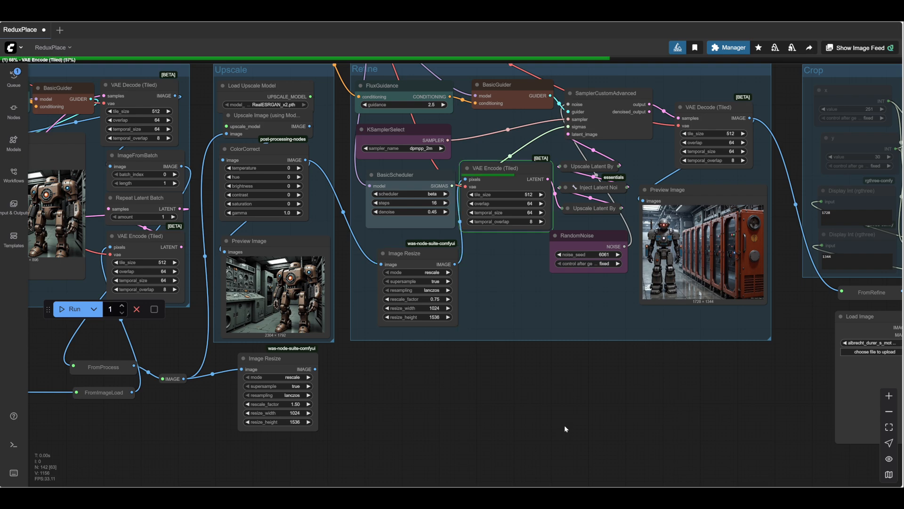
- Follow the refinement run and examine the resulting robot image in the Refine group's preview
scroll(685, 406, up, 1)
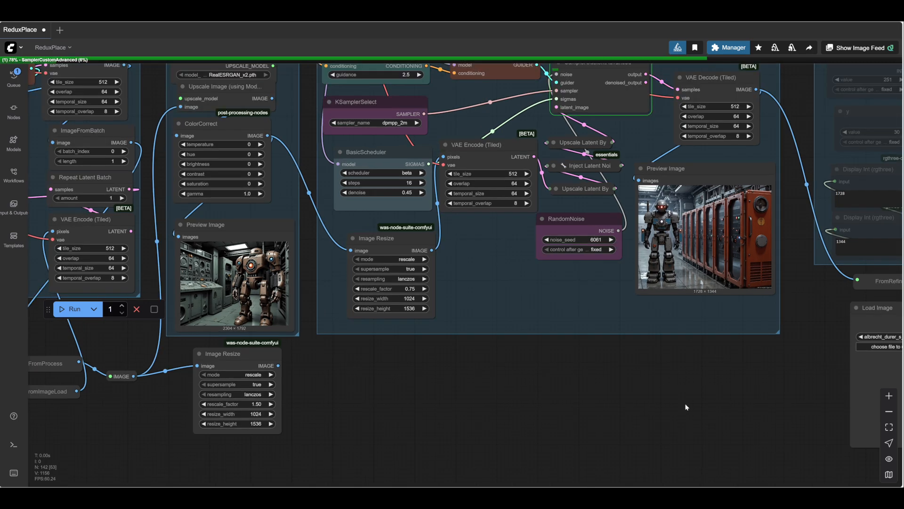
scroll(686, 406, up, 3)
drag(645, 416, 521, 431)
scroll(637, 354, up, 8)
drag(598, 362, 745, 377)
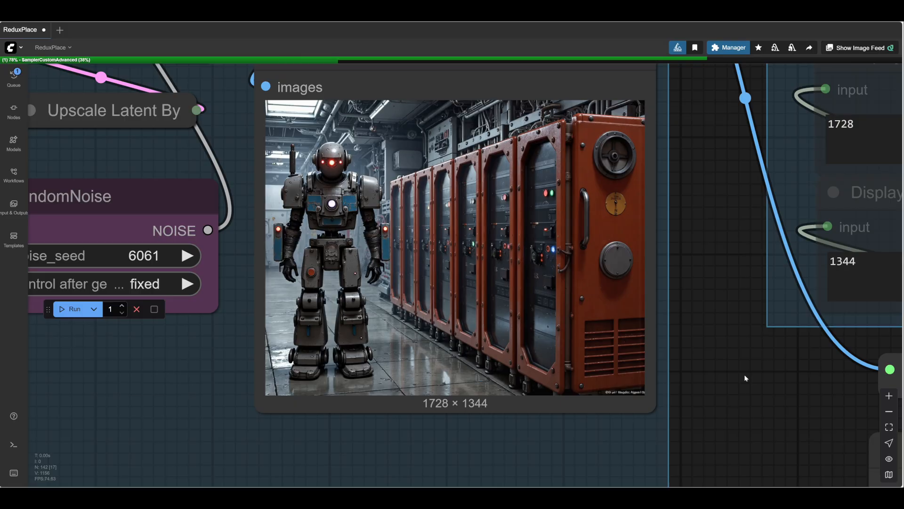
scroll(746, 377, down, 4)
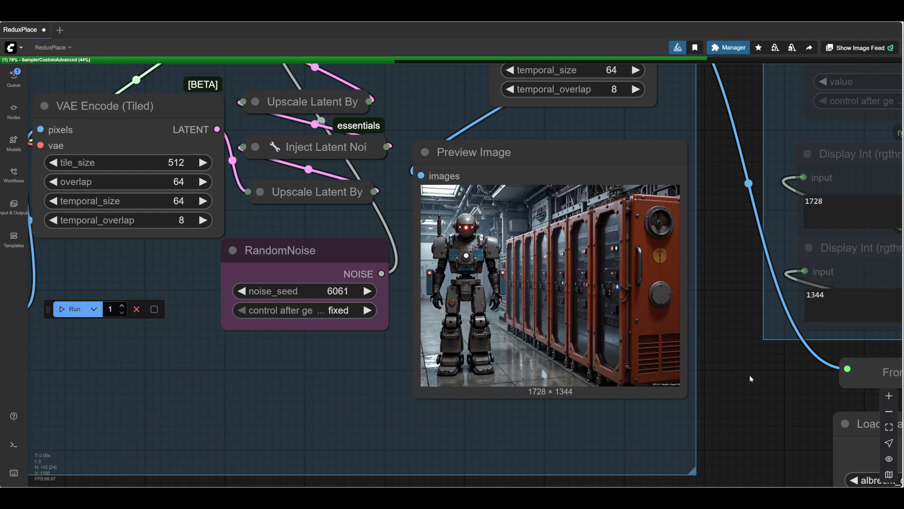
scroll(742, 363, down, 2)
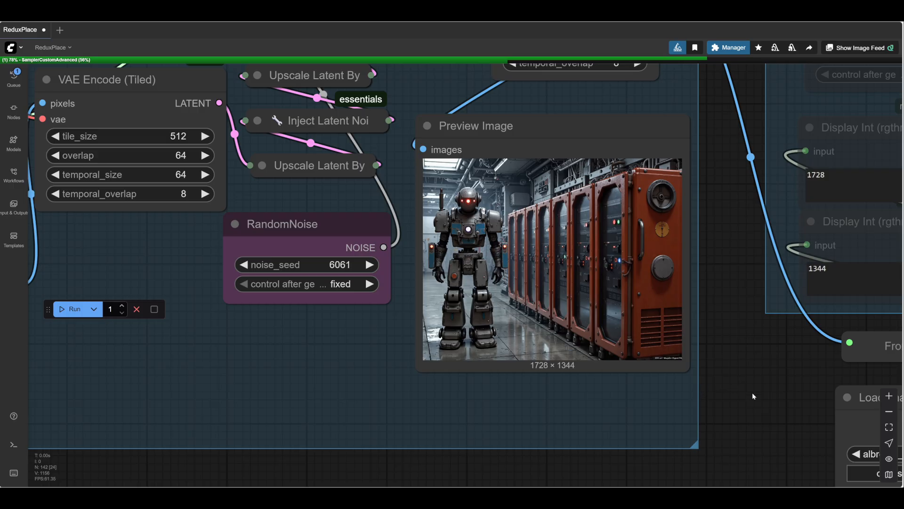
scroll(752, 393, down, 3)
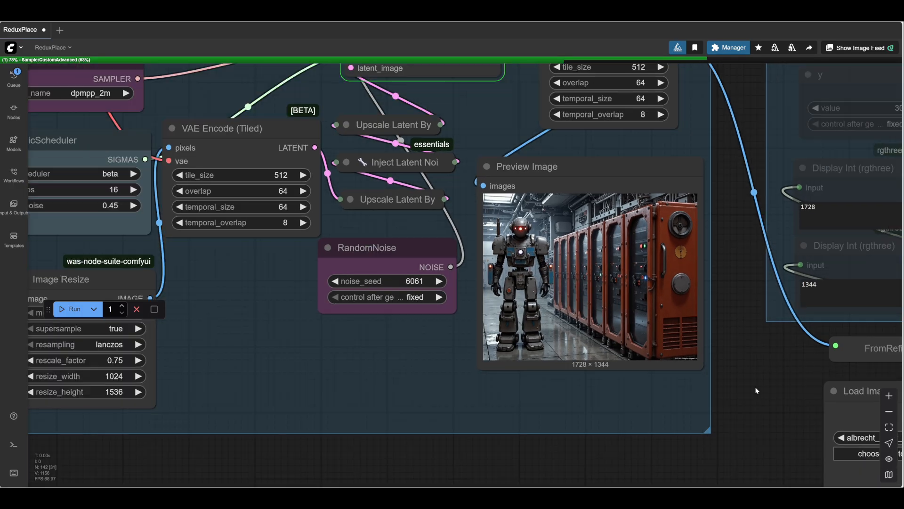
drag(765, 387, 687, 401)
scroll(744, 382, down, 1)
scroll(744, 383, down, 1)
scroll(677, 402, up, 2)
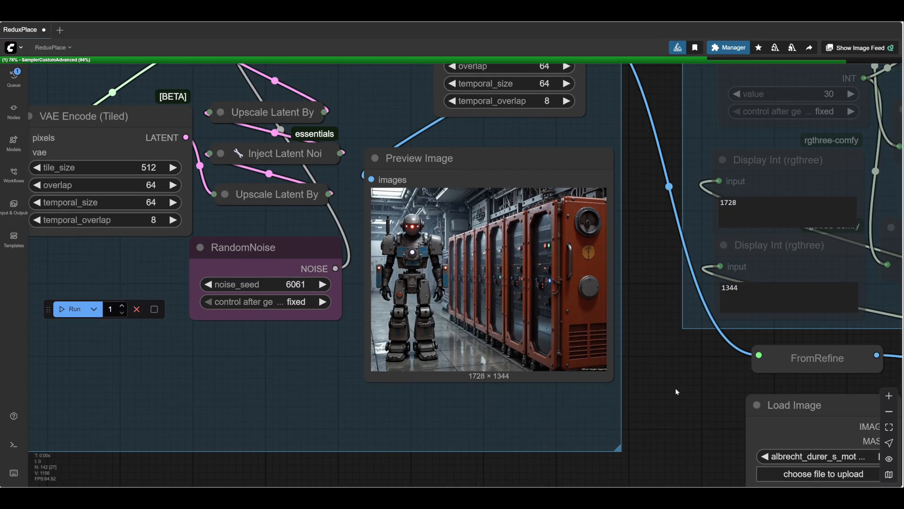
scroll(671, 349, up, 2)
scroll(672, 349, up, 1)
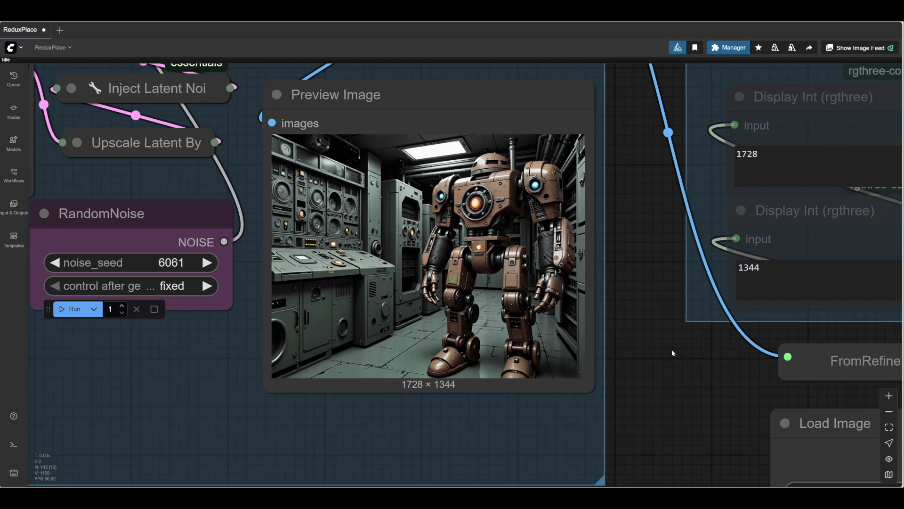
- Enable the Crop group's nodes and run the workflow to produce a 512 × 512 crop of the refined image
scroll(617, 350, down, 1)
drag(672, 348, 469, 334)
scroll(618, 349, down, 10)
drag(559, 409, 177, 367)
drag(627, 448, 793, 447)
drag(410, 375, 477, 414)
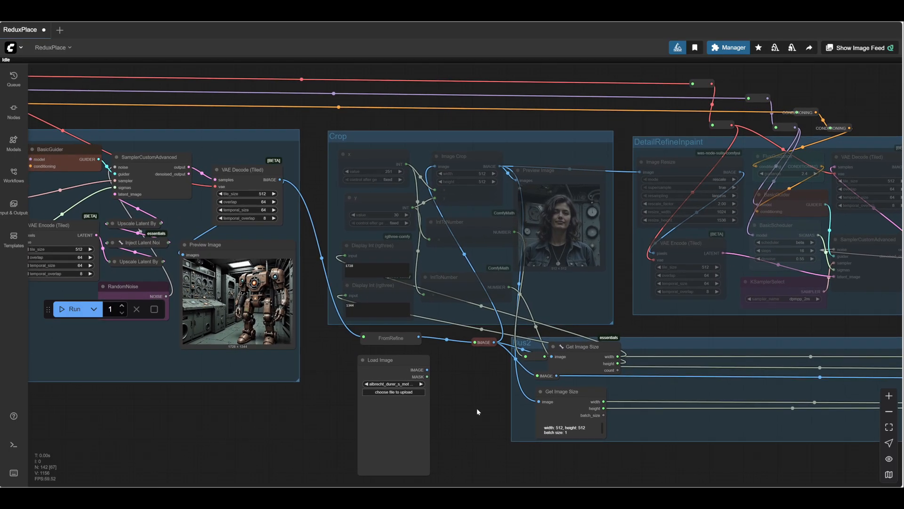
click(73, 310)
scroll(515, 341, up, 2)
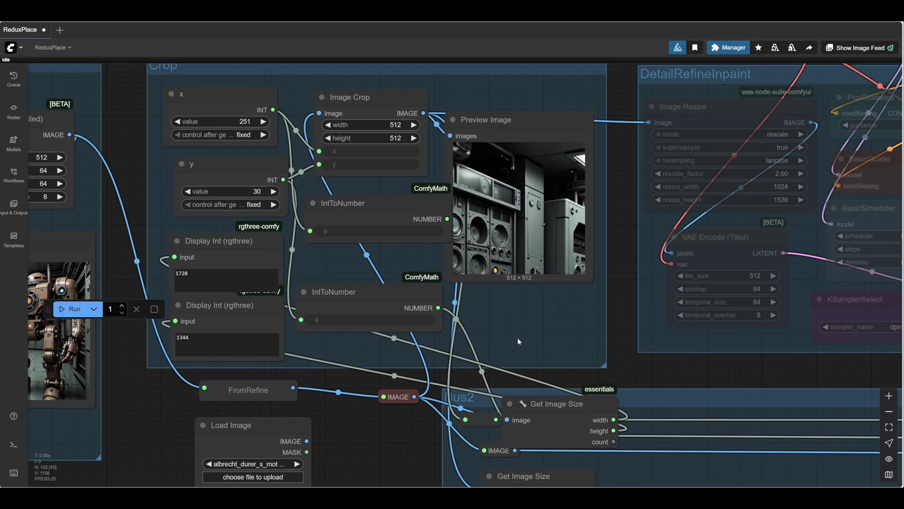
scroll(518, 337, up, 2)
drag(542, 415, 557, 419)
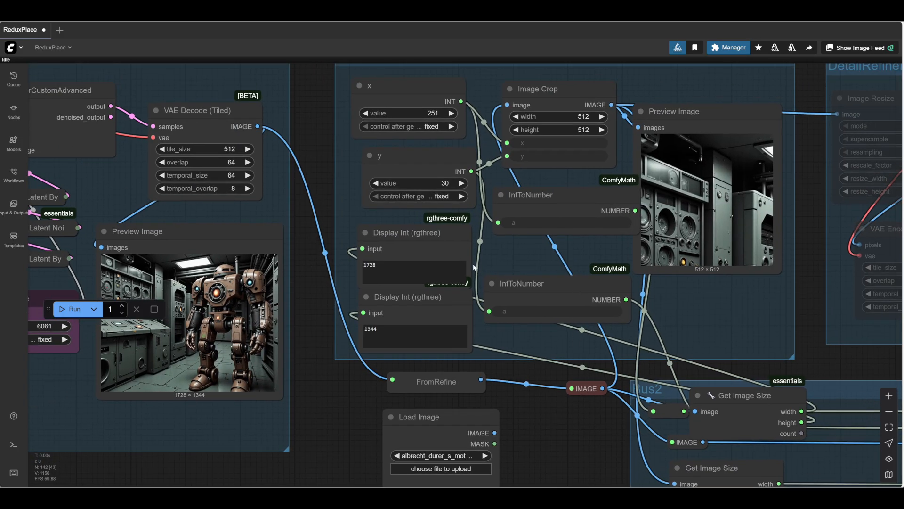
- Reposition the crop over the robot's upper body with x at 918 and y at 64, rerunning the workflow to update it
drag(389, 113, 659, 110)
click(69, 310)
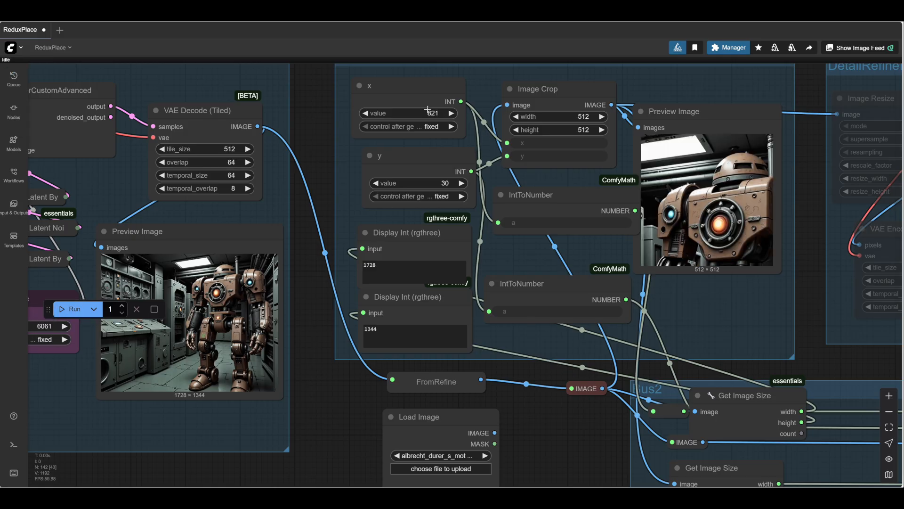
drag(407, 114, 429, 113)
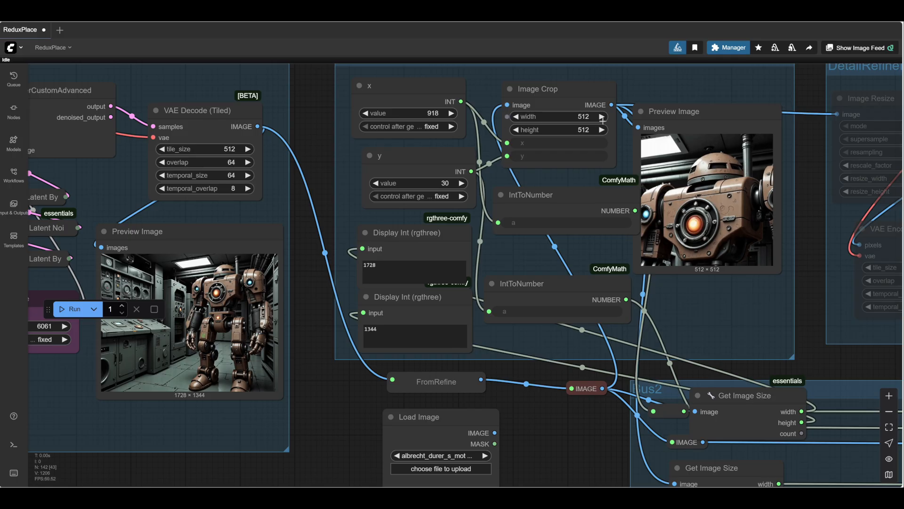
click(70, 309)
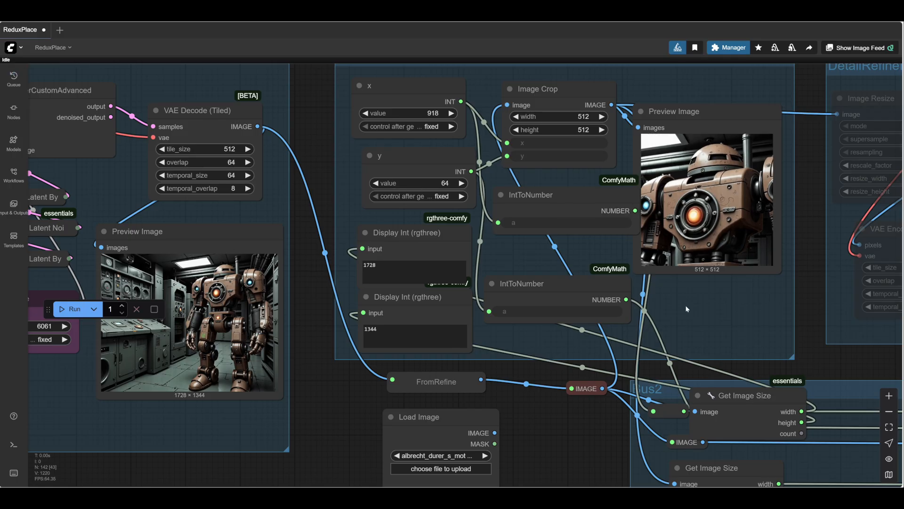
- Set the nodes of the detail refinement group to Always and run the workflow to load the enlarged crop into its PreviewBridge
drag(746, 309, 283, 260)
right_click(481, 287)
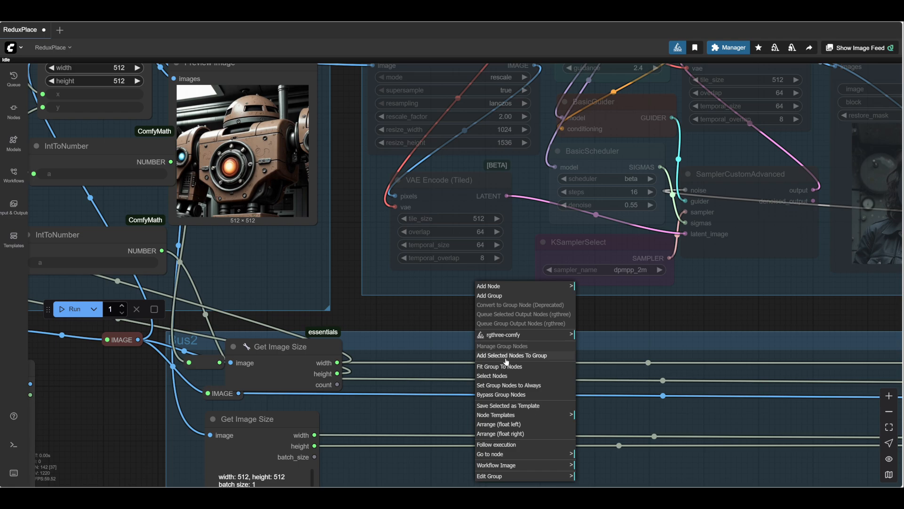
click(500, 386)
drag(602, 326, 552, 337)
drag(427, 325, 442, 338)
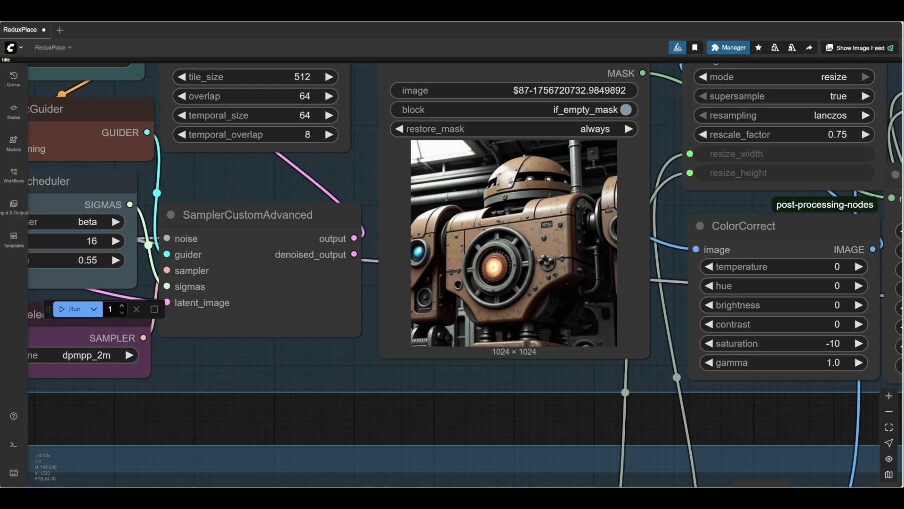
- Mask the robot's head and torso on the PreviewBridge image in the mask editor and save the mask
right_click(540, 221)
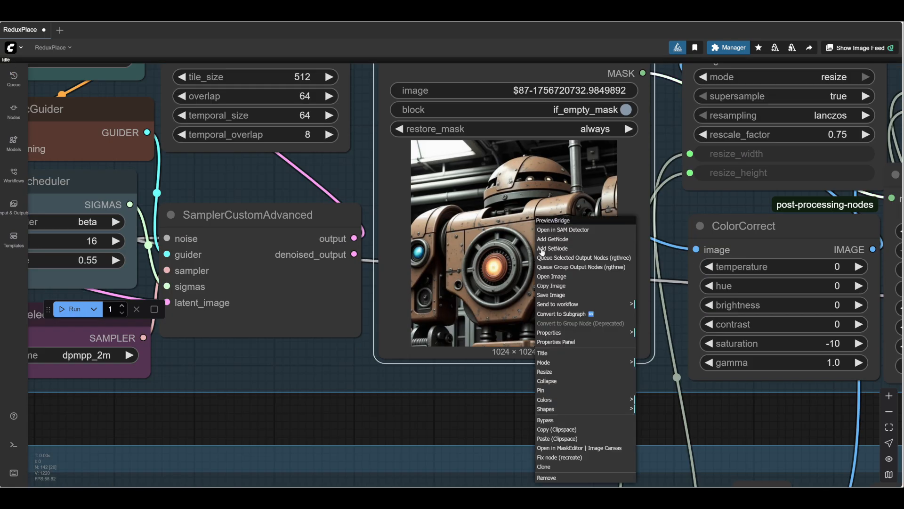
click(567, 448)
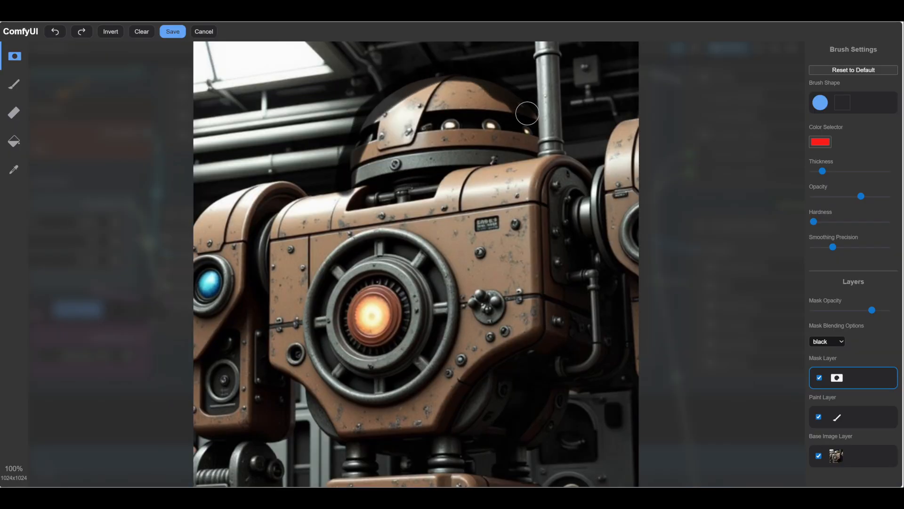
mouse_move(565, 149)
mouse_down()
mouse_move(548, 173)
mouse_move(545, 316)
mouse_move(460, 423)
mouse_move(402, 445)
mouse_move(311, 414)
mouse_move(281, 375)
mouse_move(265, 303)
mouse_move(270, 252)
mouse_move(389, 108)
mouse_up()
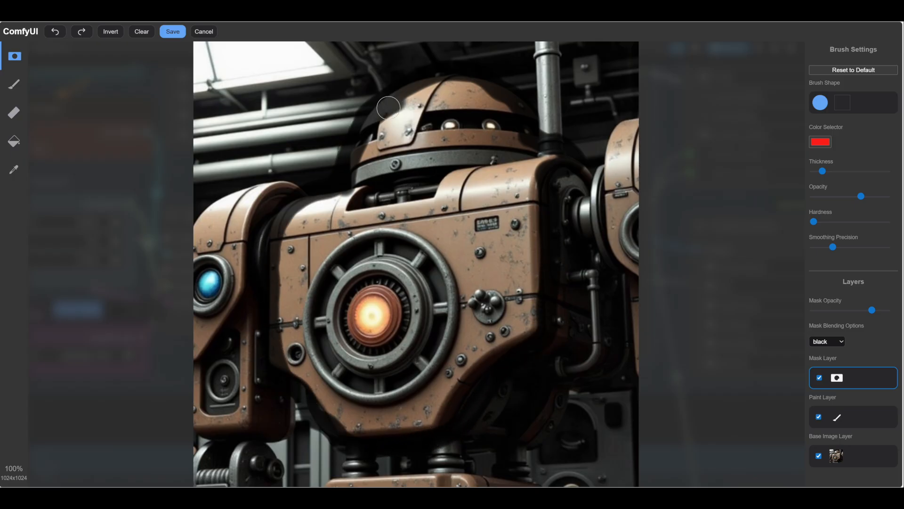
click(169, 33)
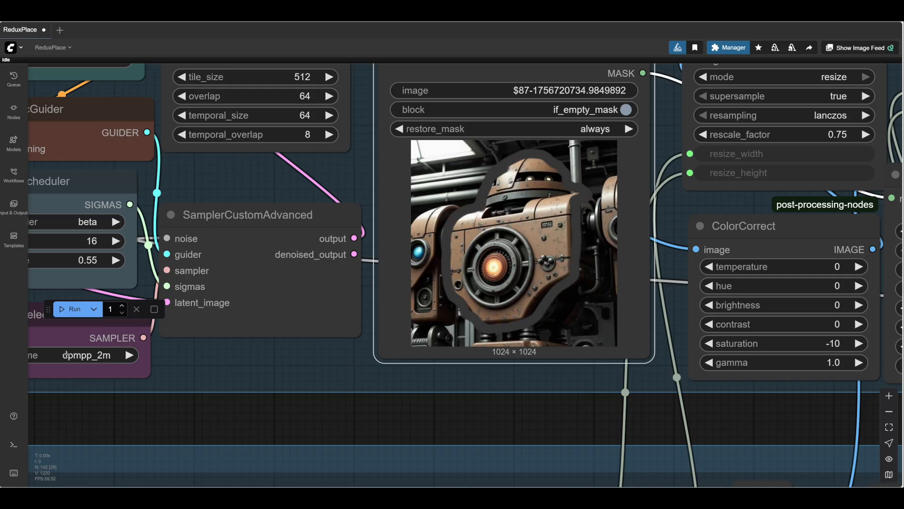
- Run the workflow with the painted mask and check the composited robot image in the detail refinement group's preview
click(76, 318)
scroll(694, 286, up, 2)
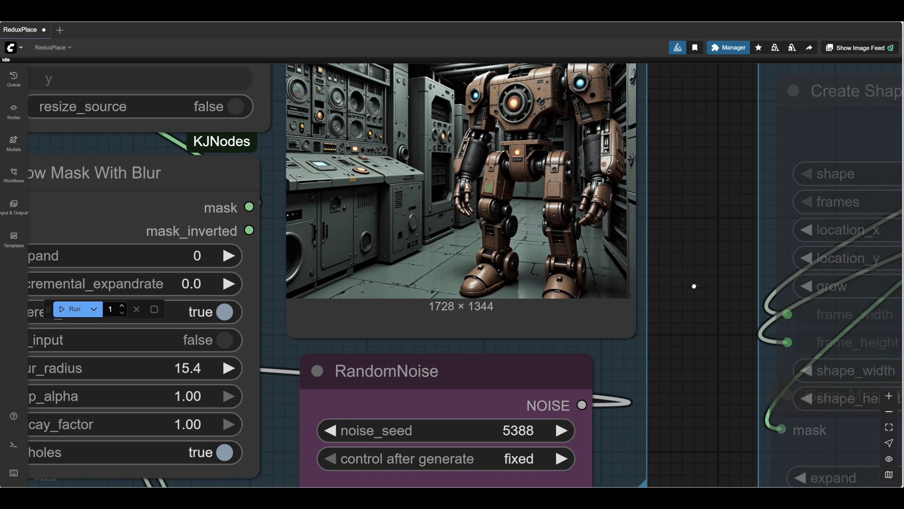
mouse_move(693, 286)
mouse_down()
mouse_move(692, 331)
mouse_move(686, 293)
mouse_up()
scroll(692, 332, down, 1)
scroll(686, 292, down, 1)
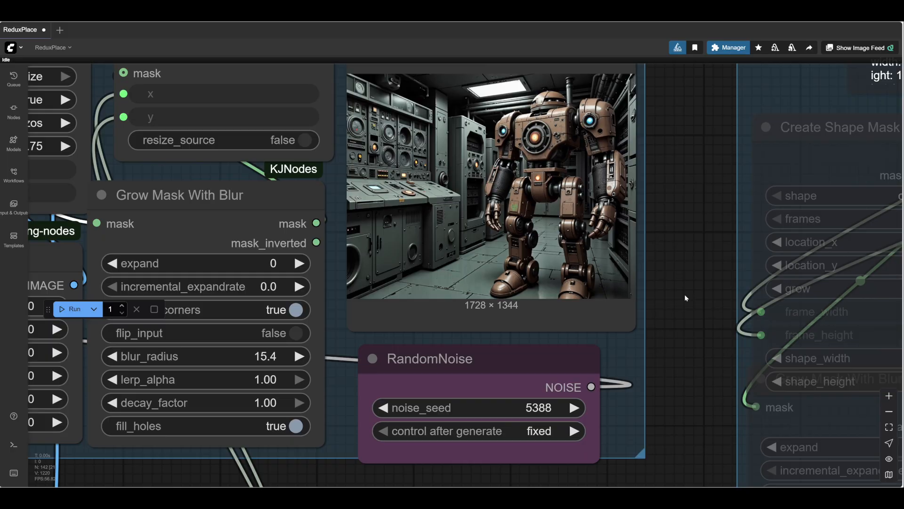
- Try noise_seed 5389 for the detail inpainting, run the workflow and examine the composited robot
click(572, 408)
click(70, 315)
drag(687, 198, 726, 363)
scroll(662, 335, up, 1)
scroll(661, 334, up, 5)
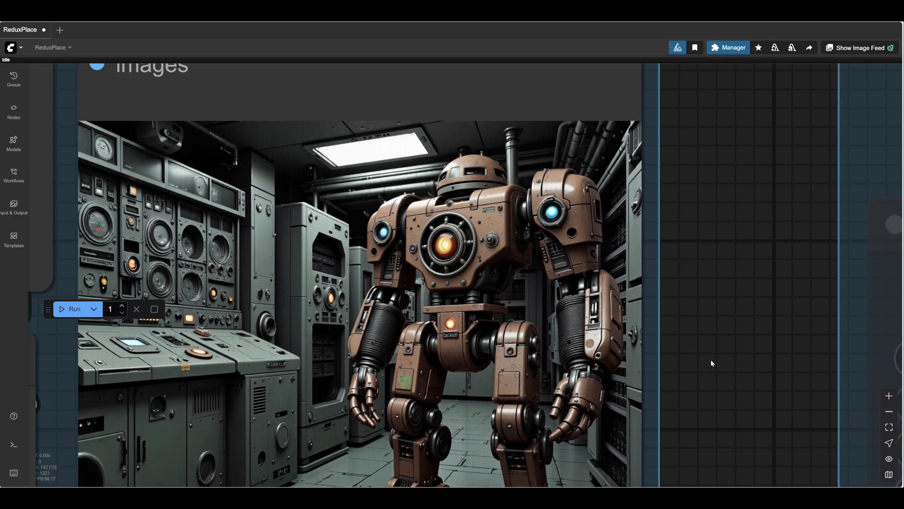
scroll(710, 360, down, 5)
drag(711, 360, 705, 225)
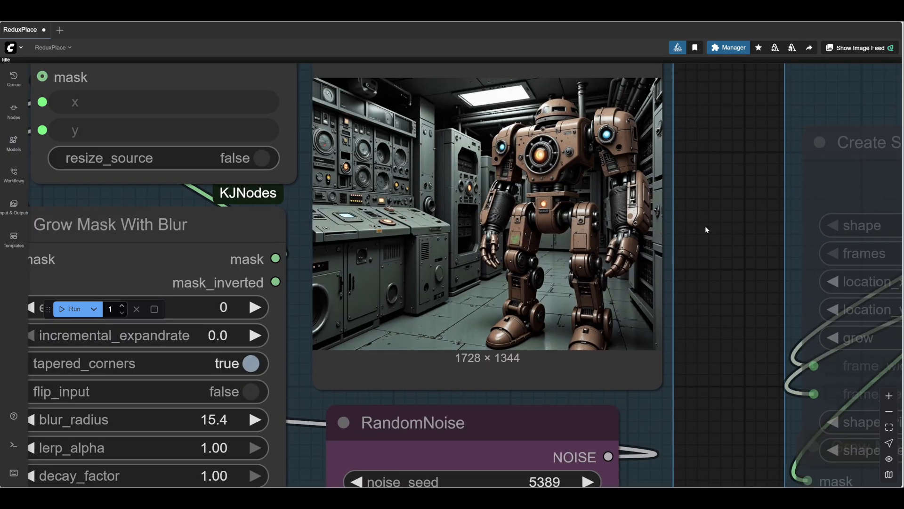
- Try noise_seed 5390 for the detail inpainting, run the workflow and examine the new variation
scroll(719, 426, down, 1)
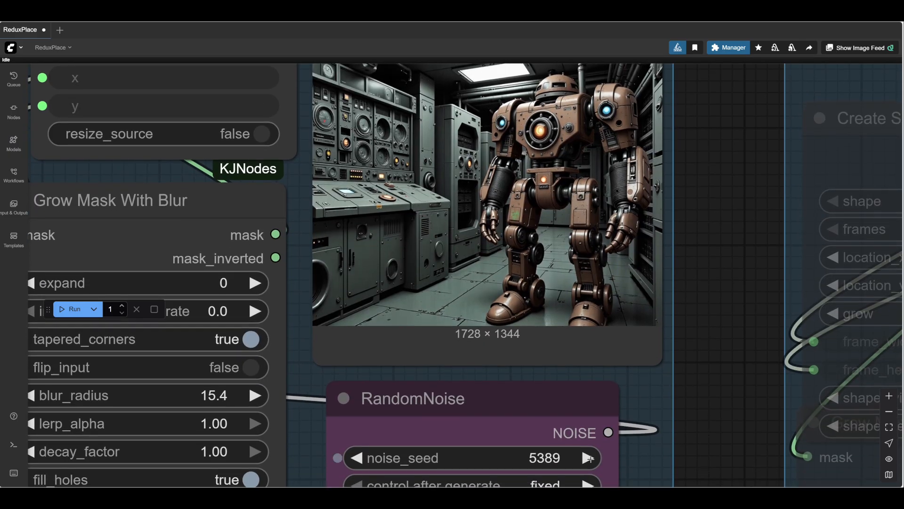
click(586, 457)
click(75, 309)
drag(734, 265, 714, 354)
scroll(675, 330, up, 1)
scroll(674, 332, up, 3)
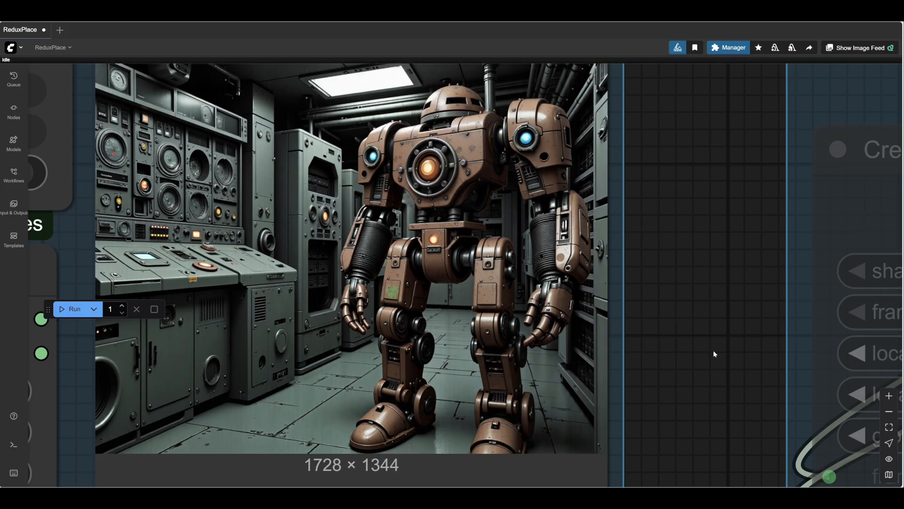
scroll(687, 307, down, 4)
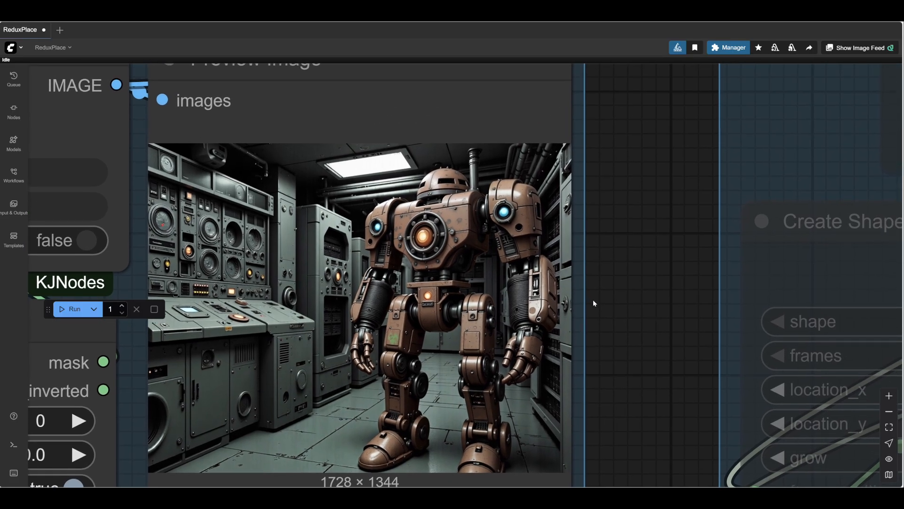
scroll(593, 301, down, 2)
scroll(638, 332, down, 6)
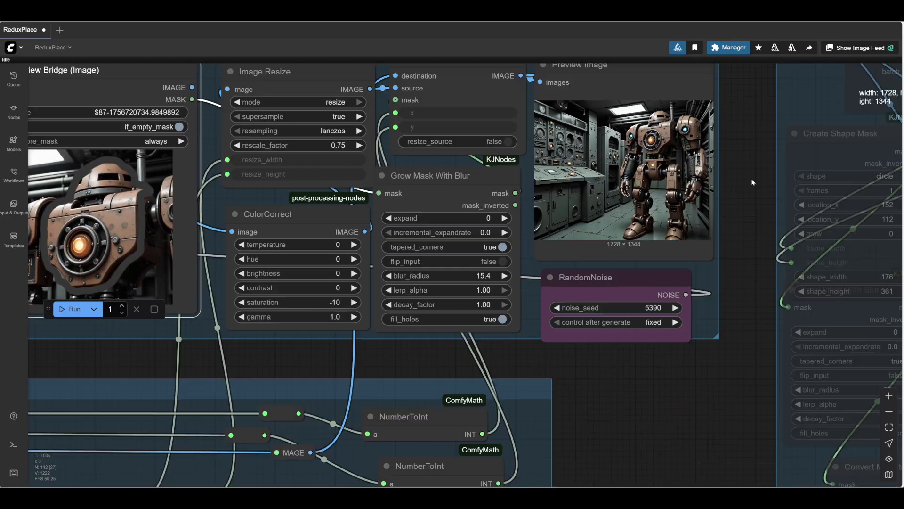
- Set the detail refinement noise_seed to 5391, run the workflow and inspect the robot's head and torso up close
drag(752, 182, 756, 177)
drag(445, 344, 898, 348)
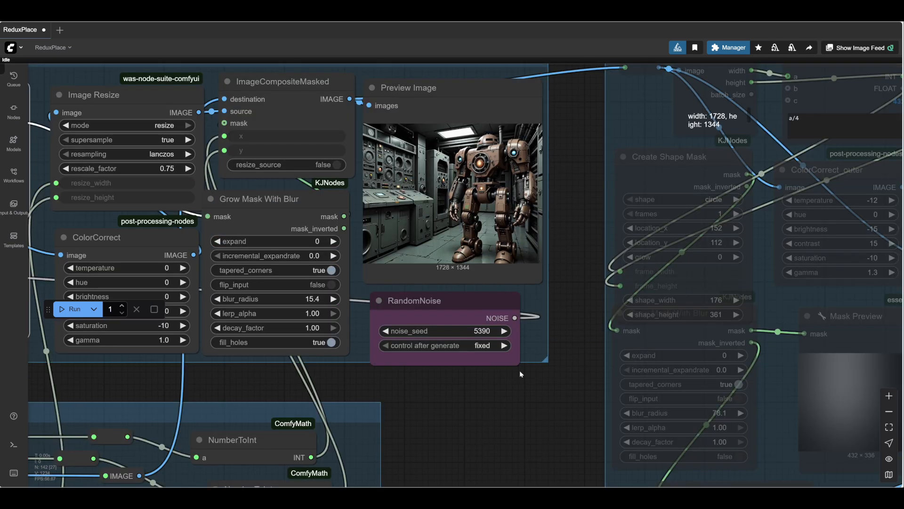
click(69, 309)
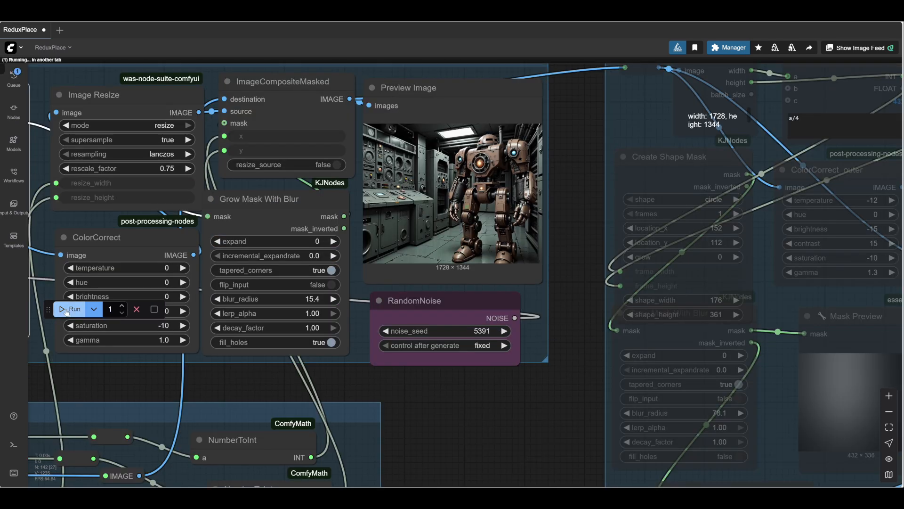
scroll(497, 232, up, 5)
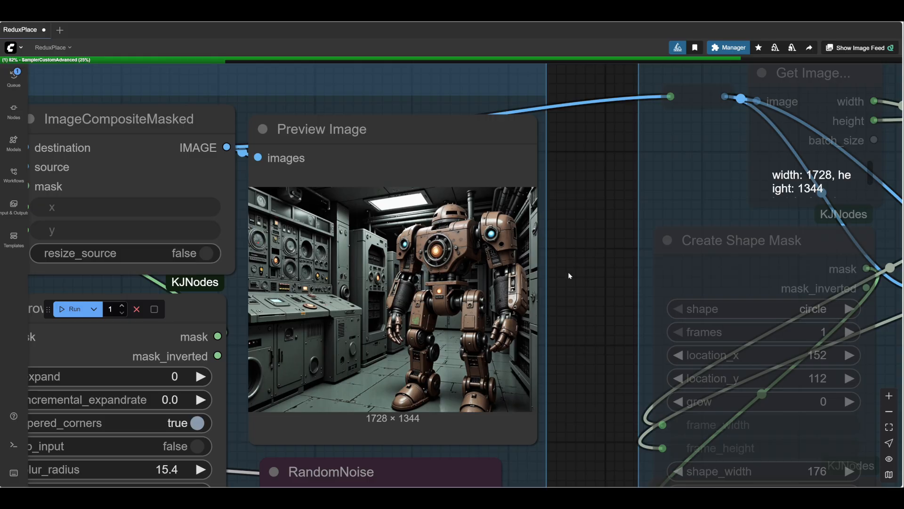
scroll(598, 285, up, 3)
drag(615, 292, 630, 305)
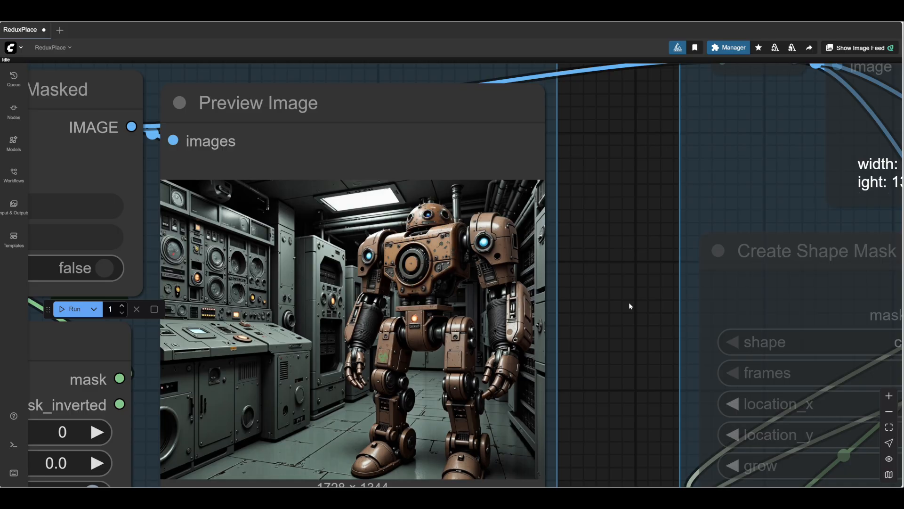
scroll(417, 210, up, 10)
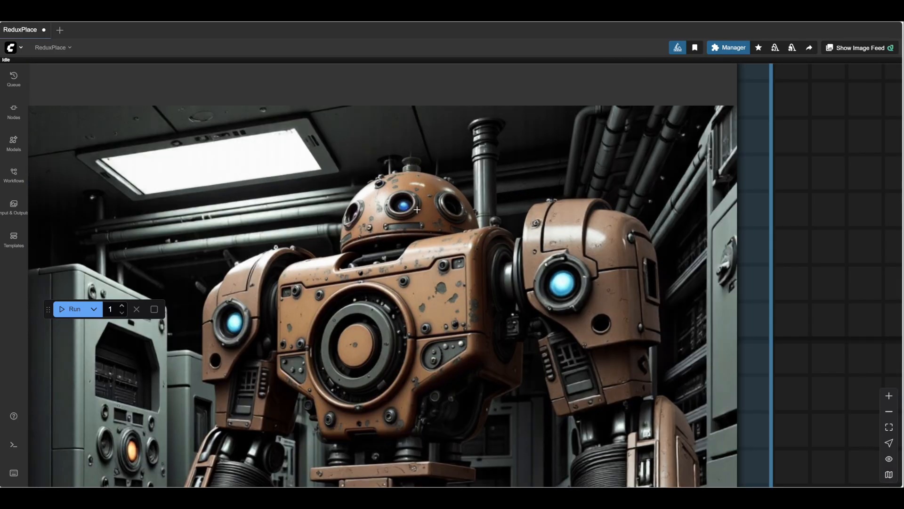
scroll(470, 231, down, 2)
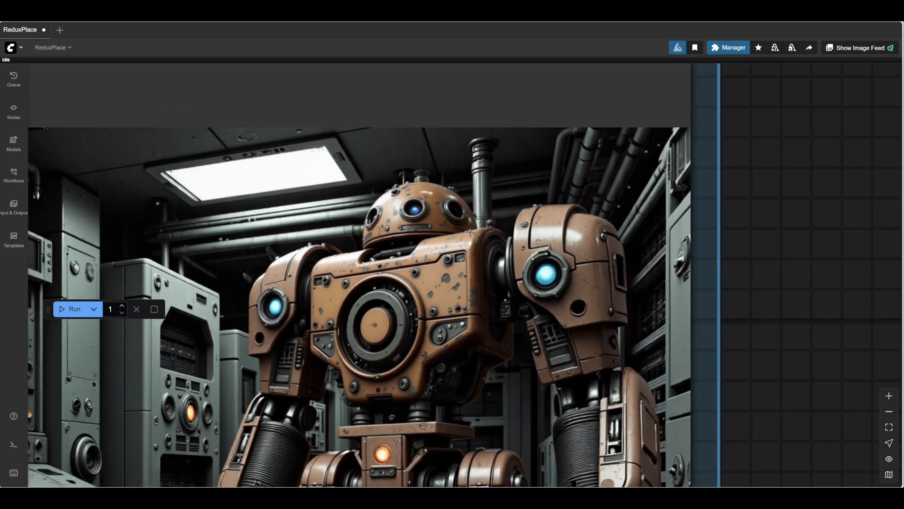
scroll(470, 231, down, 1)
scroll(470, 231, down, 8)
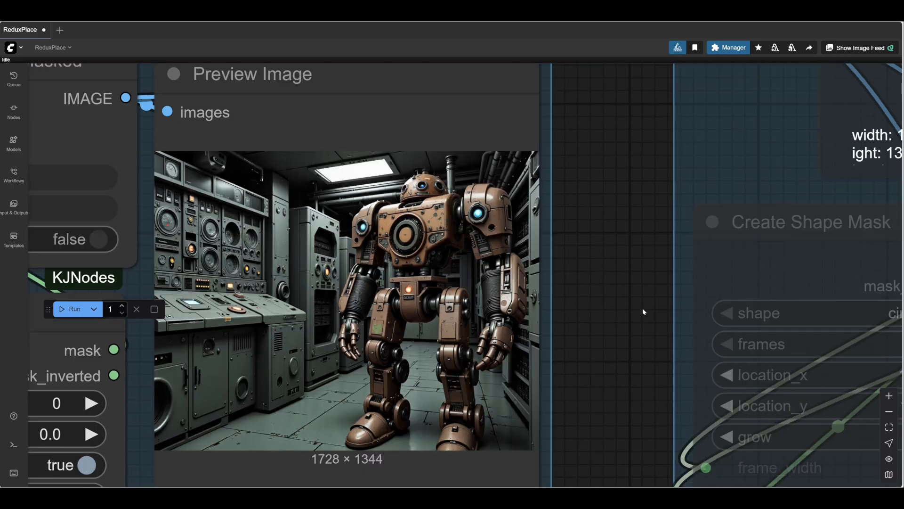
- Set the Light group's nodes to Always, run the workflow and review the relit image
scroll(642, 308, down, 3)
drag(638, 341, 287, 277)
scroll(286, 277, down, 4)
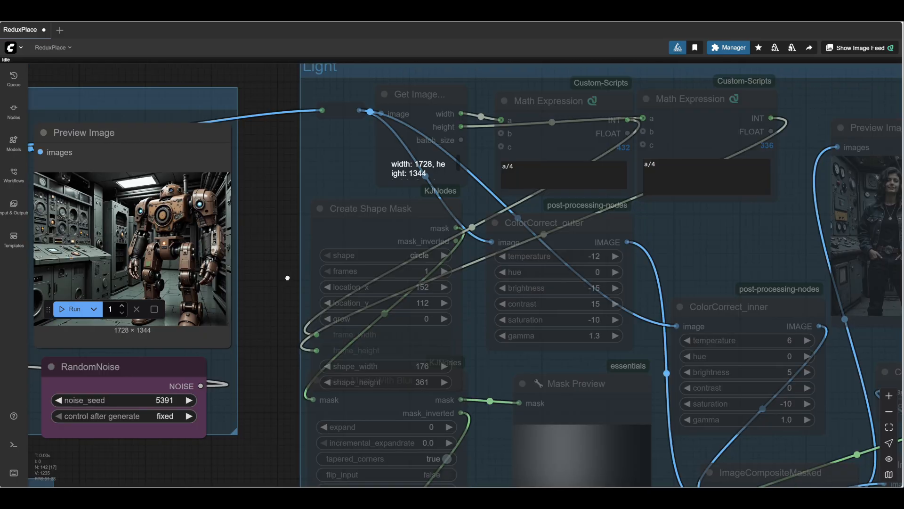
right_click(314, 141)
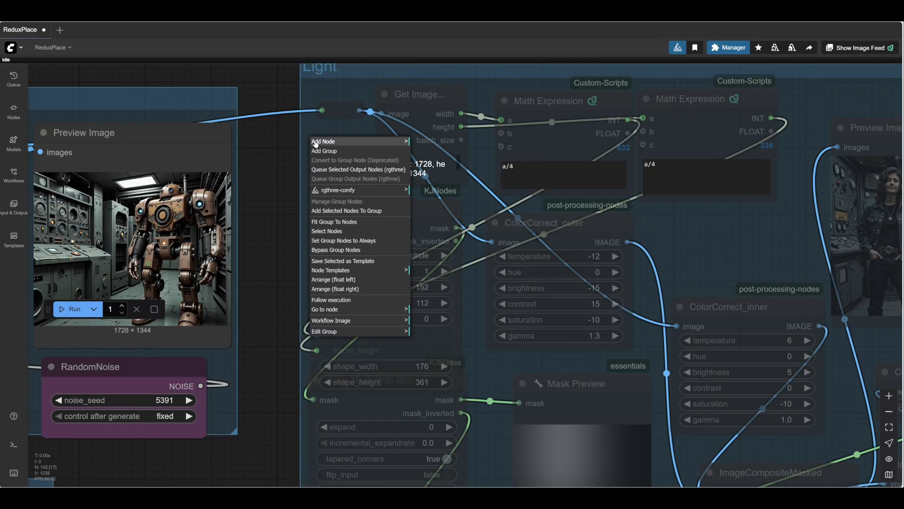
click(356, 242)
drag(262, 341, 285, 194)
drag(193, 310, 312, 402)
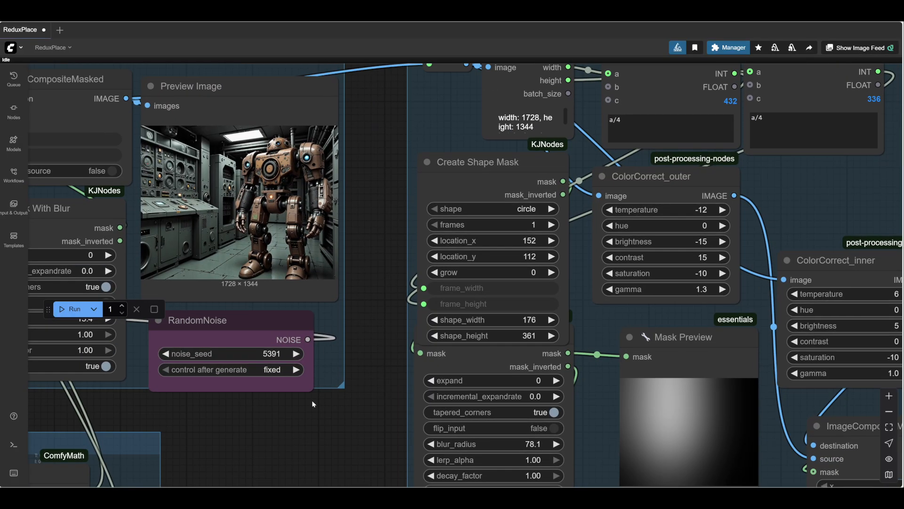
drag(272, 434, 312, 318)
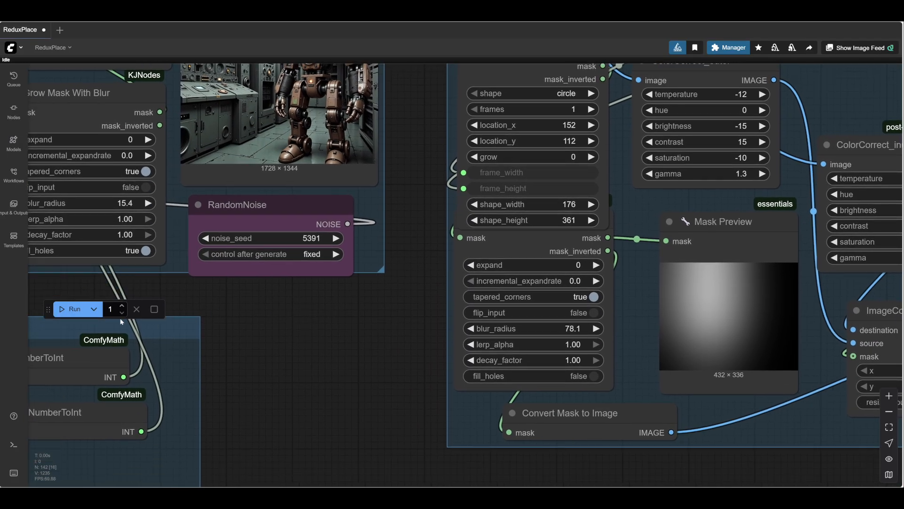
click(72, 311)
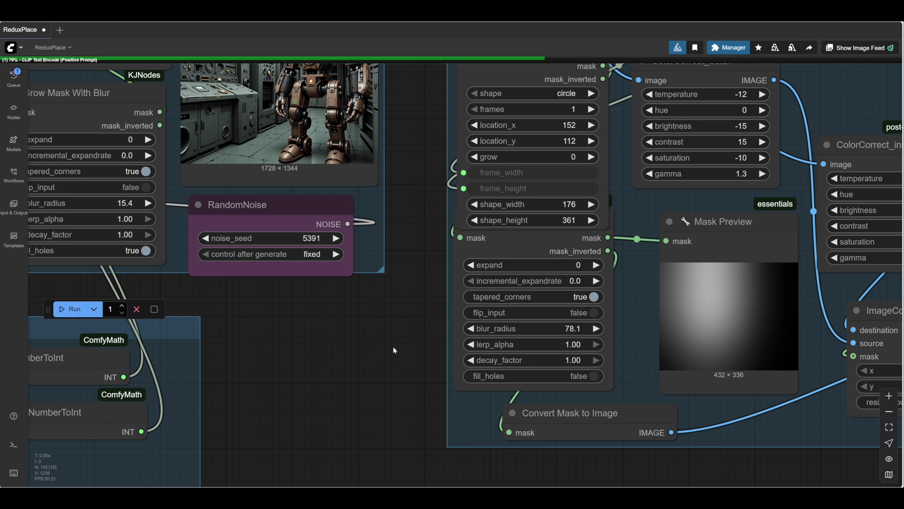
drag(752, 234, 833, 226)
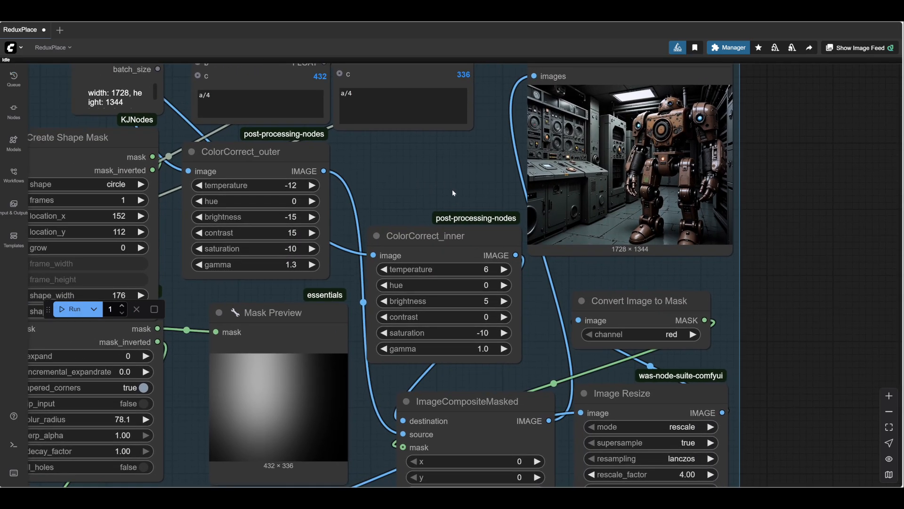
drag(432, 187, 504, 165)
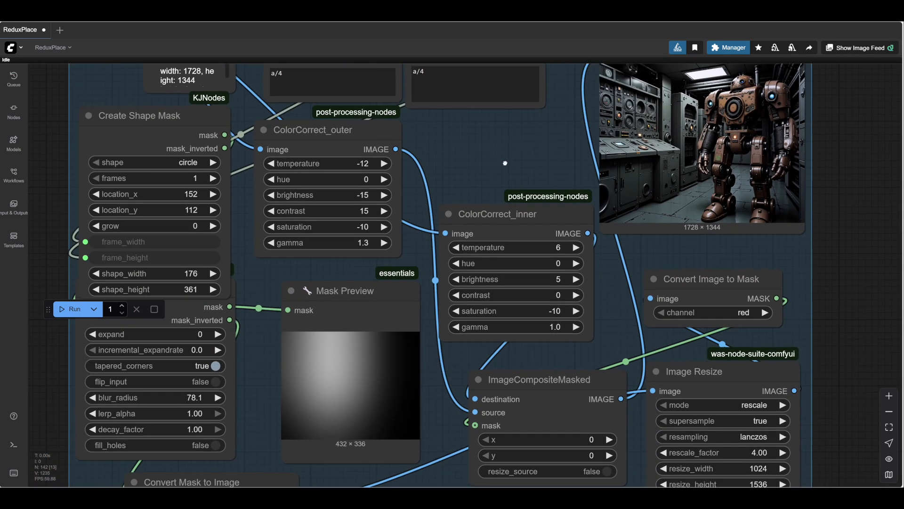
- Shift the light mask towards the robot by setting Create Shape Mask's location_x to 293, rerunning to update the mask preview
scroll(504, 165, down, 2)
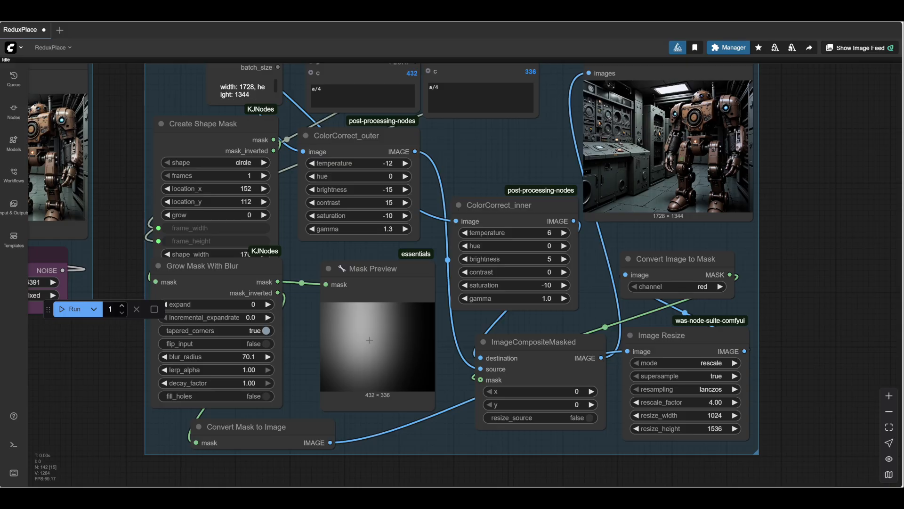
drag(207, 189, 306, 189)
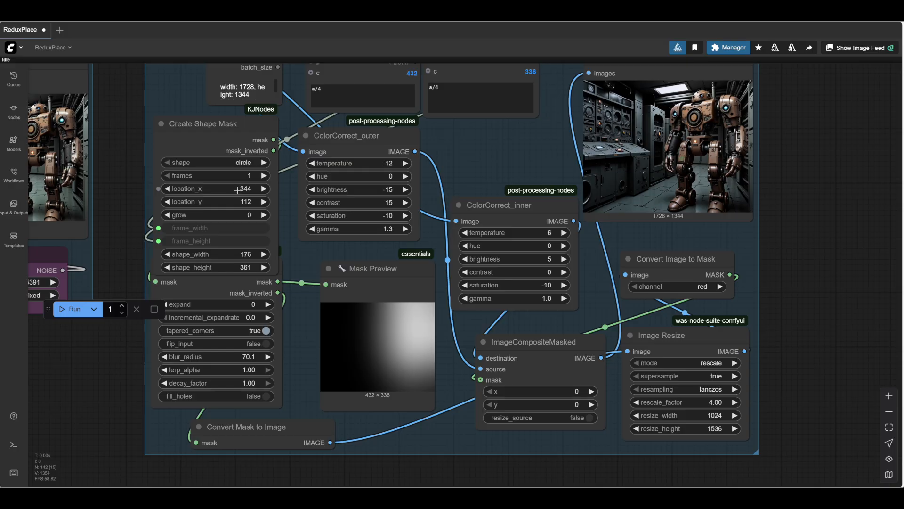
drag(234, 190, 215, 190)
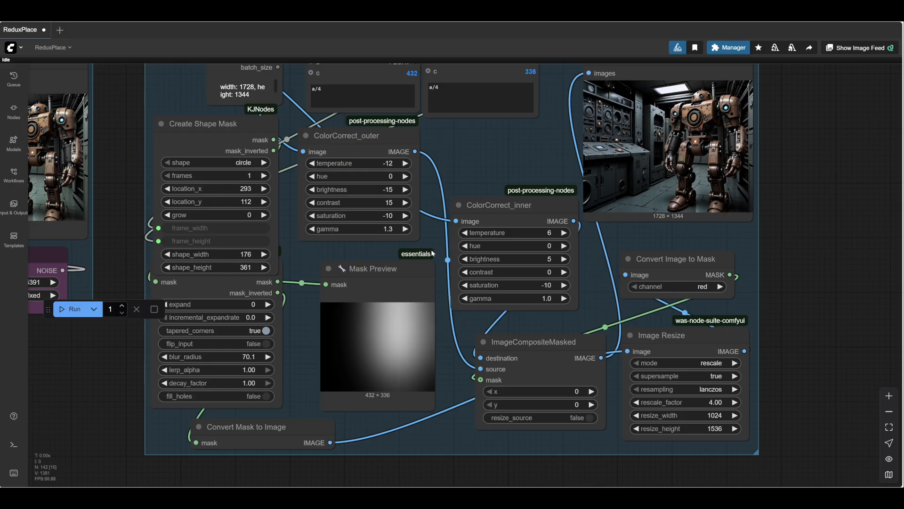
- Set the light mask's blur_radius to 66.8, run the workflow and check the final image in the Light group's preview
drag(221, 356, 207, 356)
click(74, 312)
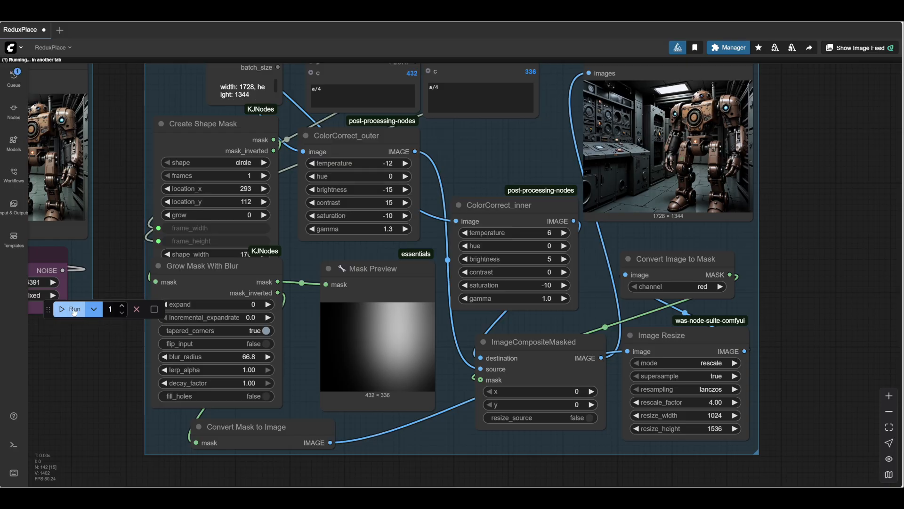
drag(822, 150, 661, 259)
scroll(639, 241, up, 6)
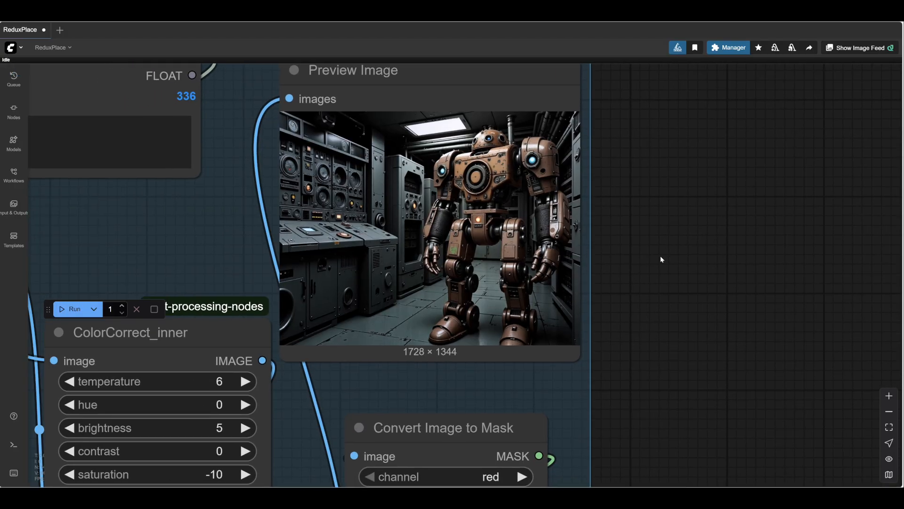
scroll(661, 259, down, 10)
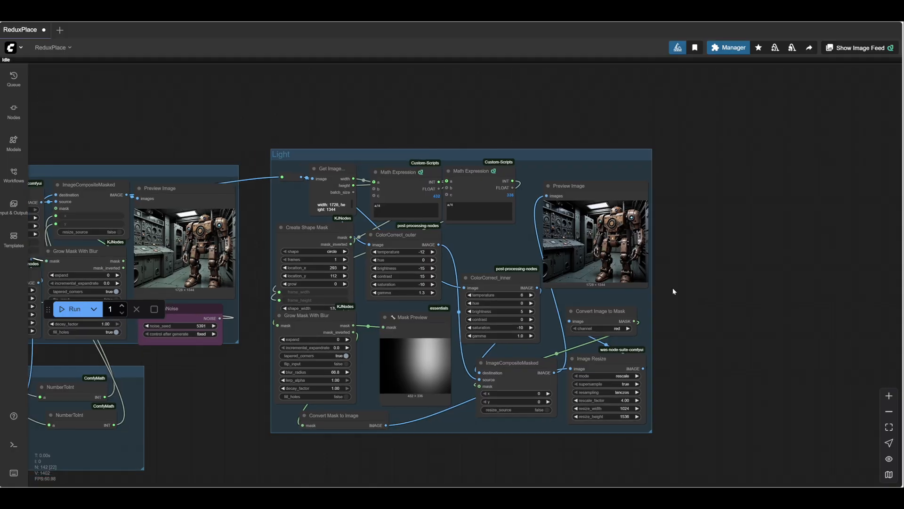
- Move the detail refinement's Preview Image beside the Light group's preview and compare the images before and after relighting
drag(202, 189, 727, 176)
scroll(734, 273, up, 10)
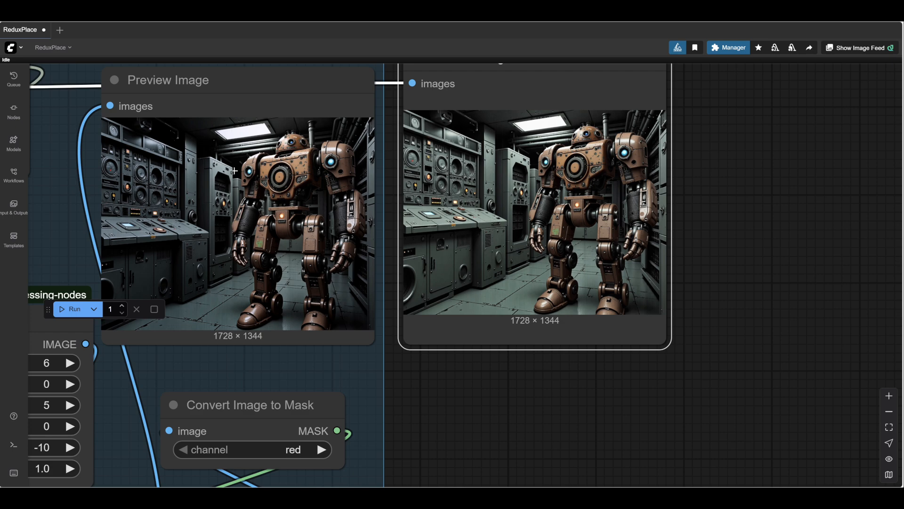
scroll(573, 398, down, 5)
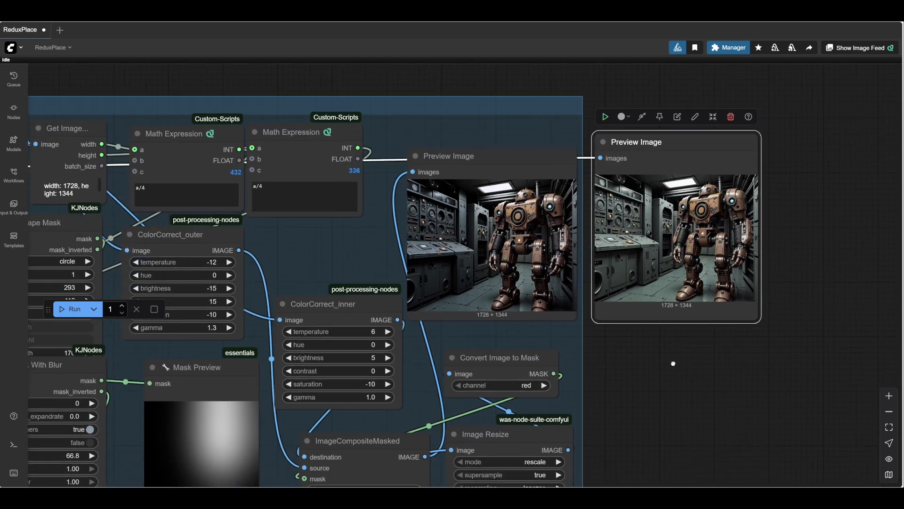
drag(672, 363, 669, 360)
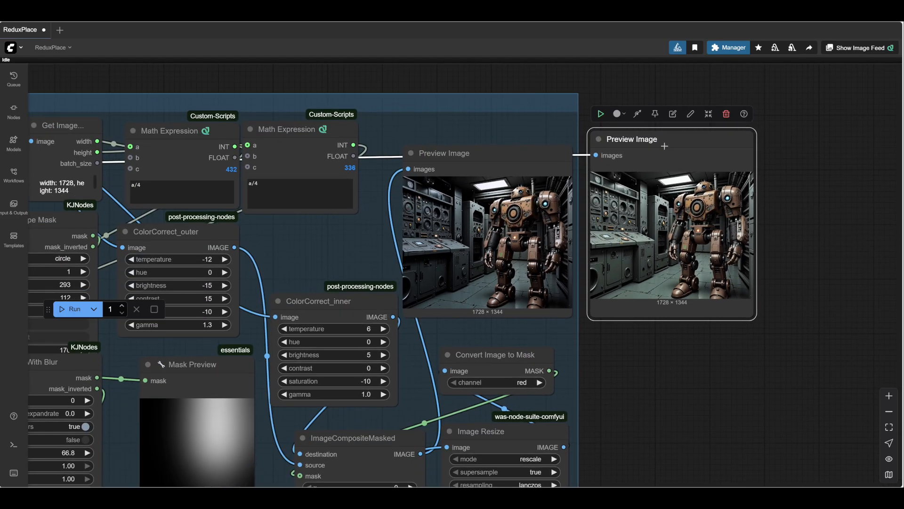
drag(667, 138, 667, 138)
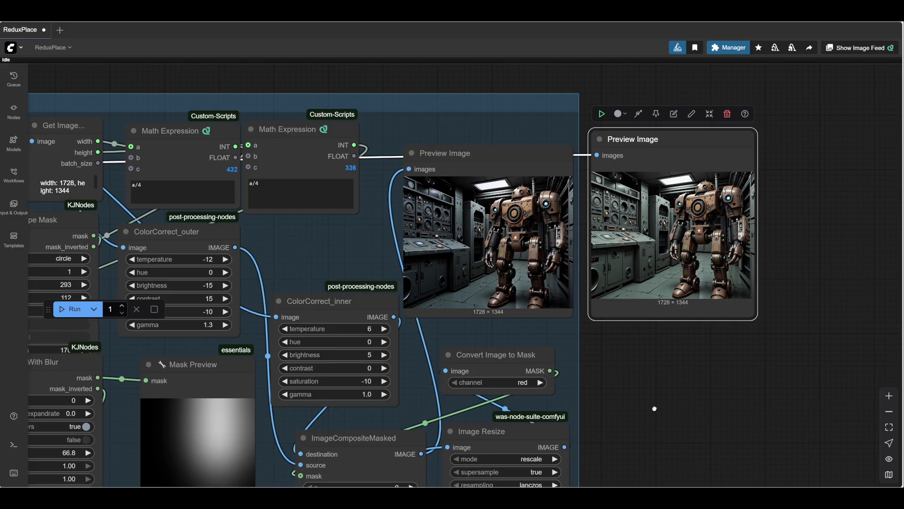
drag(654, 408, 670, 401)
- Set ColorCorrect_inner's saturation to 0, contrast to 10 and brightness to 15, and compare the two preview images
drag(372, 296, 370, 288)
click(396, 367)
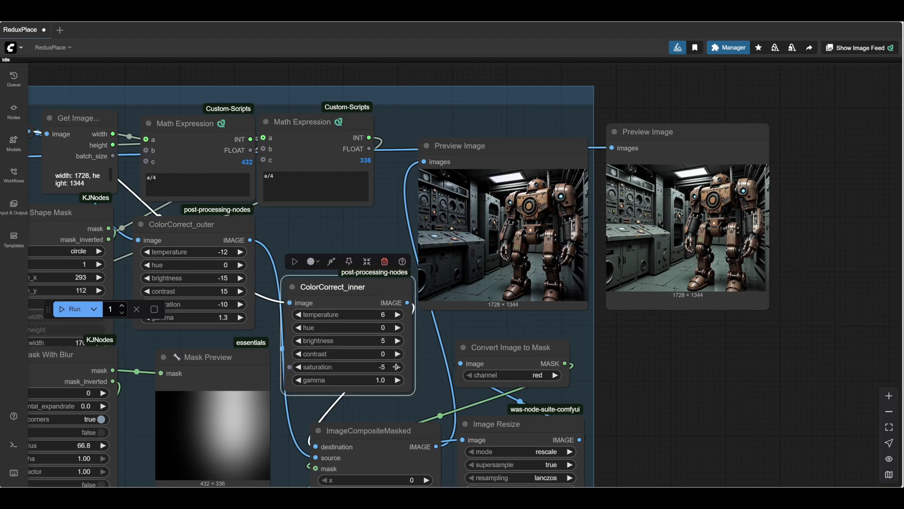
click(396, 354)
click(396, 353)
click(396, 341)
click(396, 341)
drag(713, 410, 672, 412)
drag(643, 381, 616, 409)
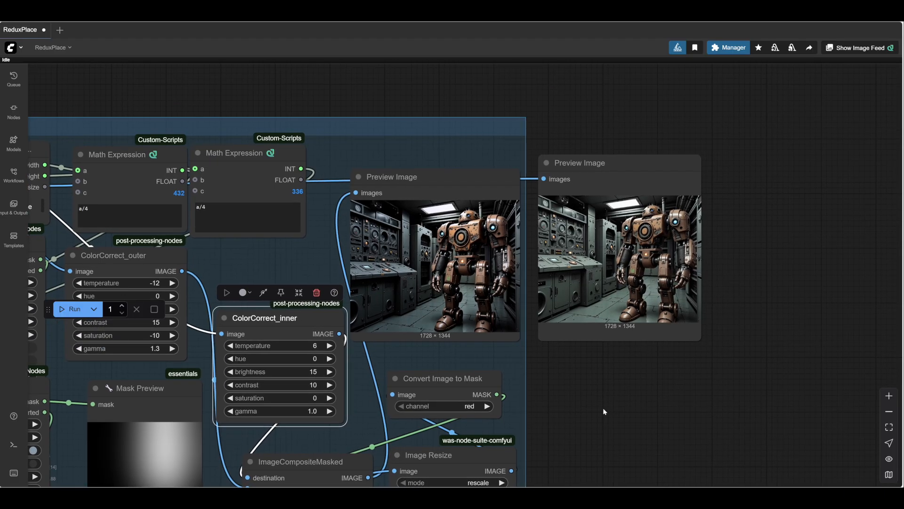
scroll(555, 390, up, 4)
scroll(601, 379, down, 4)
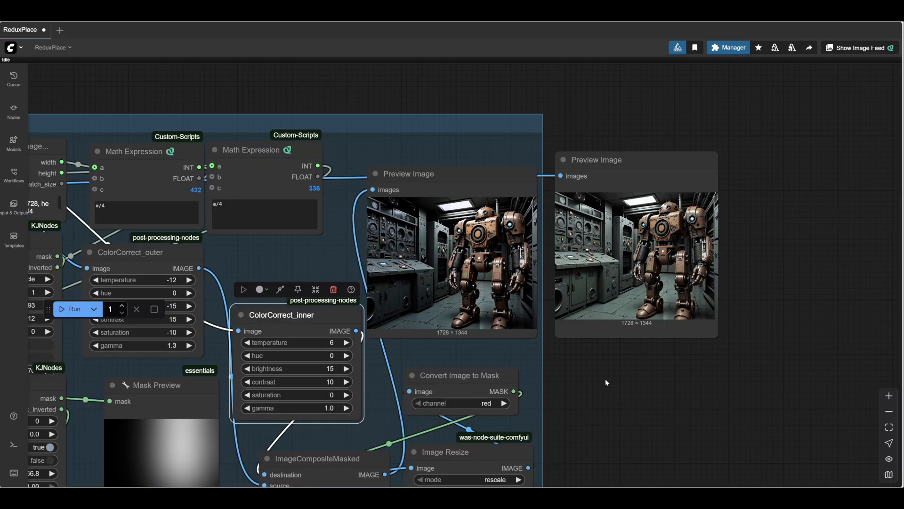
scroll(606, 381, down, 2)
drag(605, 382, 653, 333)
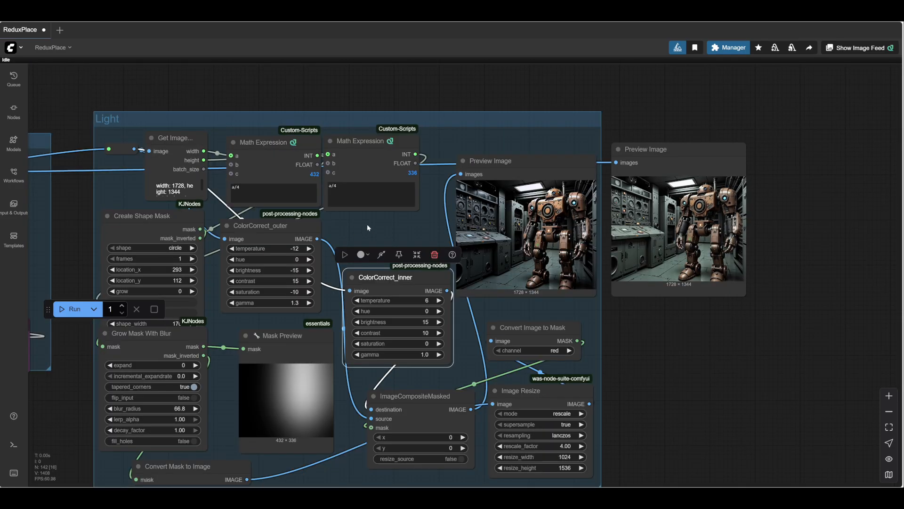
- Set ColorCorrect_outer's temperature to -4 and compare the relit image with the original preview up close
drag(367, 227, 394, 222)
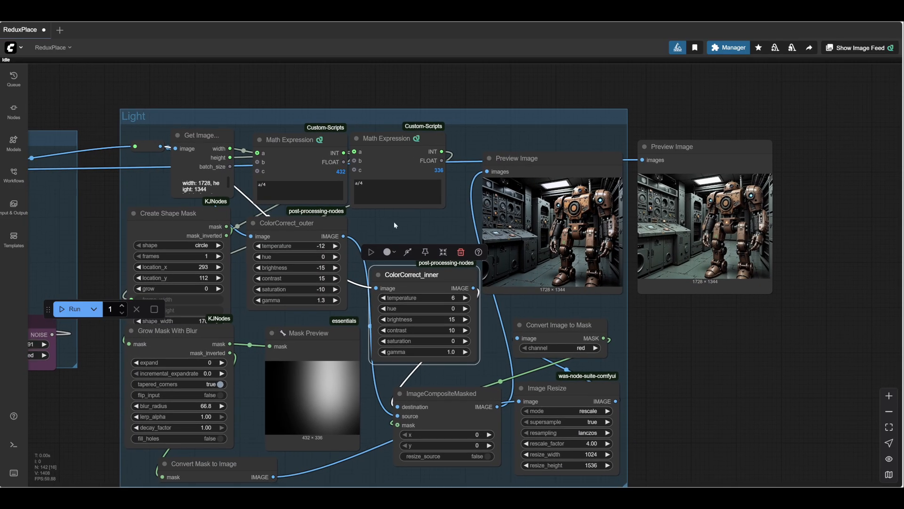
drag(299, 248, 277, 246)
scroll(681, 370, up, 3)
drag(682, 370, 794, 354)
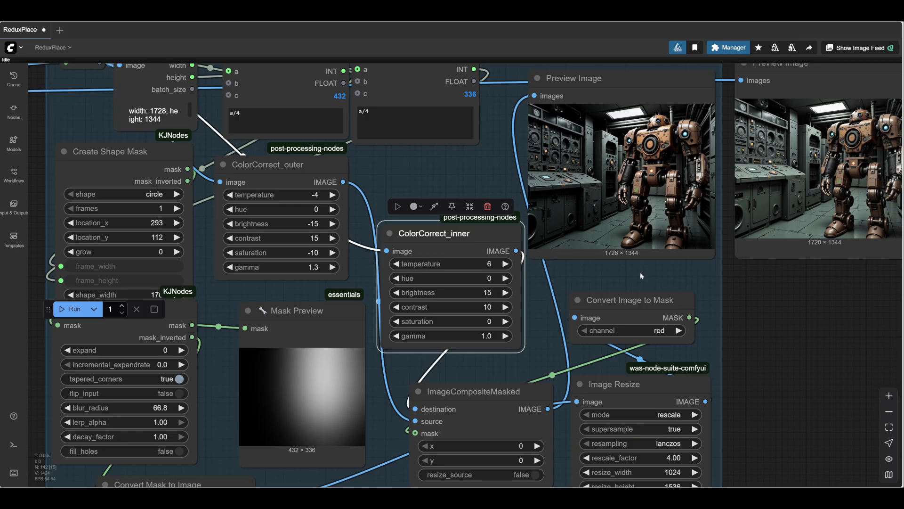
drag(756, 326, 537, 409)
scroll(580, 395, up, 2)
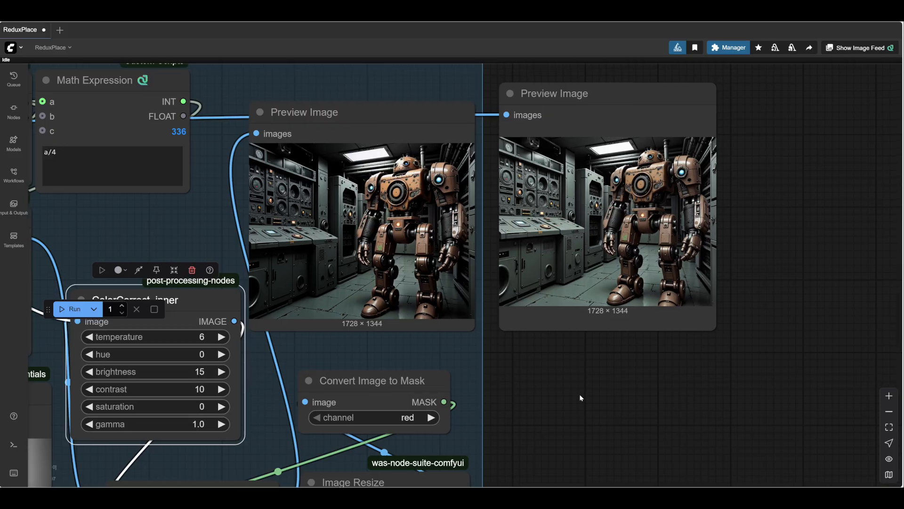